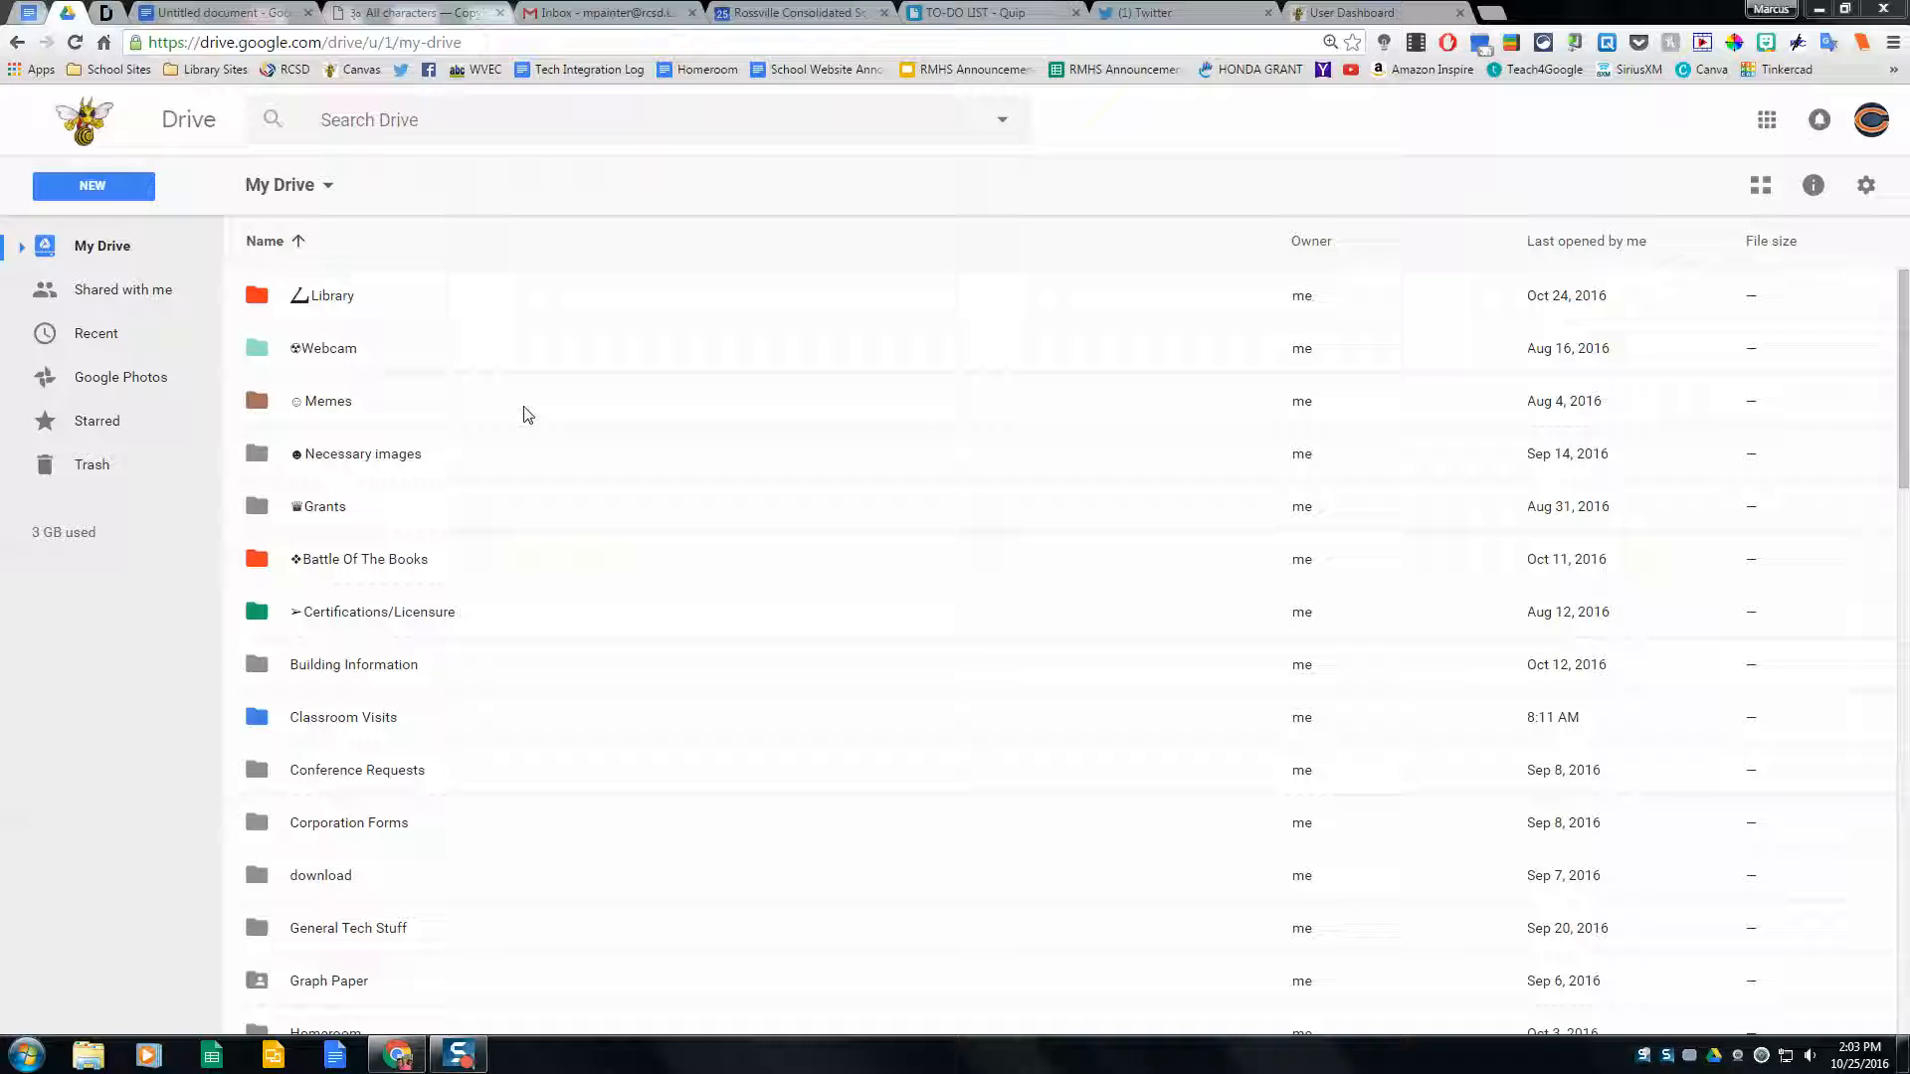
- Preview My Drive in grid view and return it to list view
left_click(1761, 189)
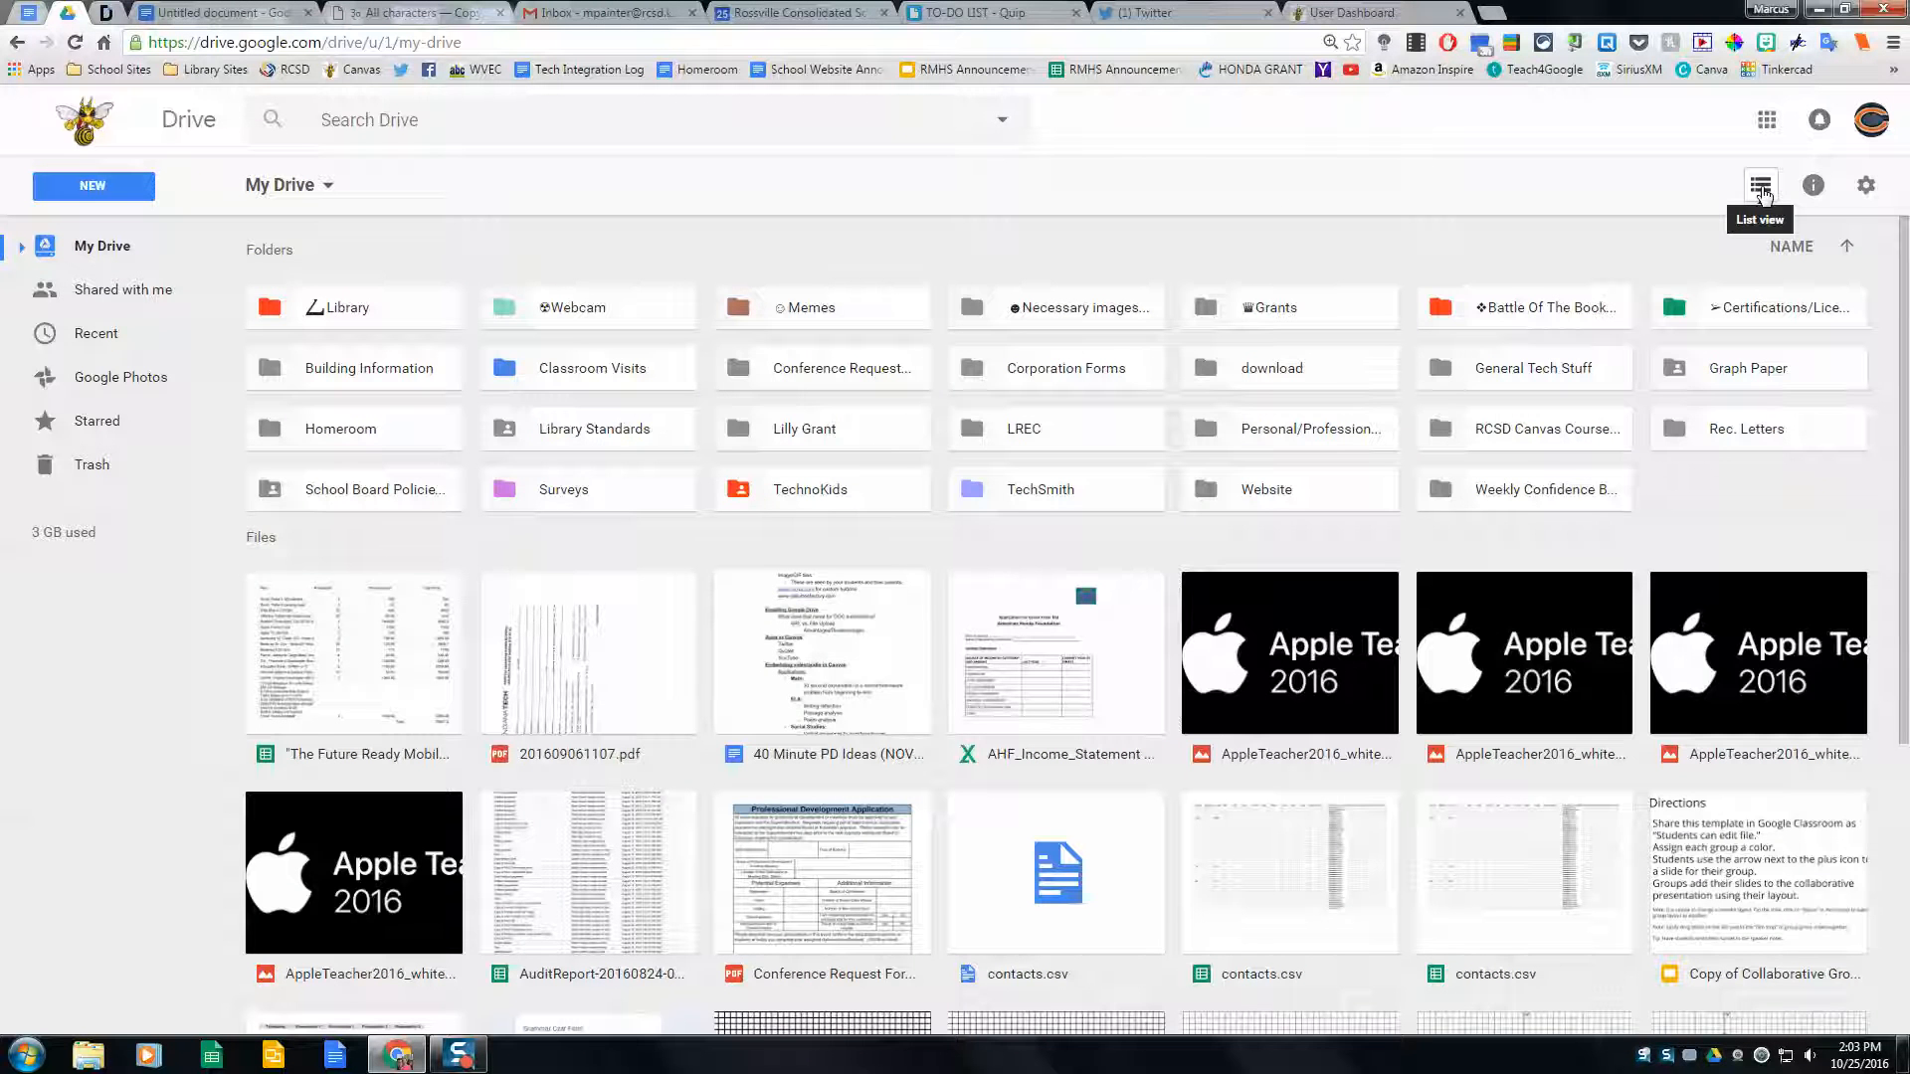
left_click(1761, 189)
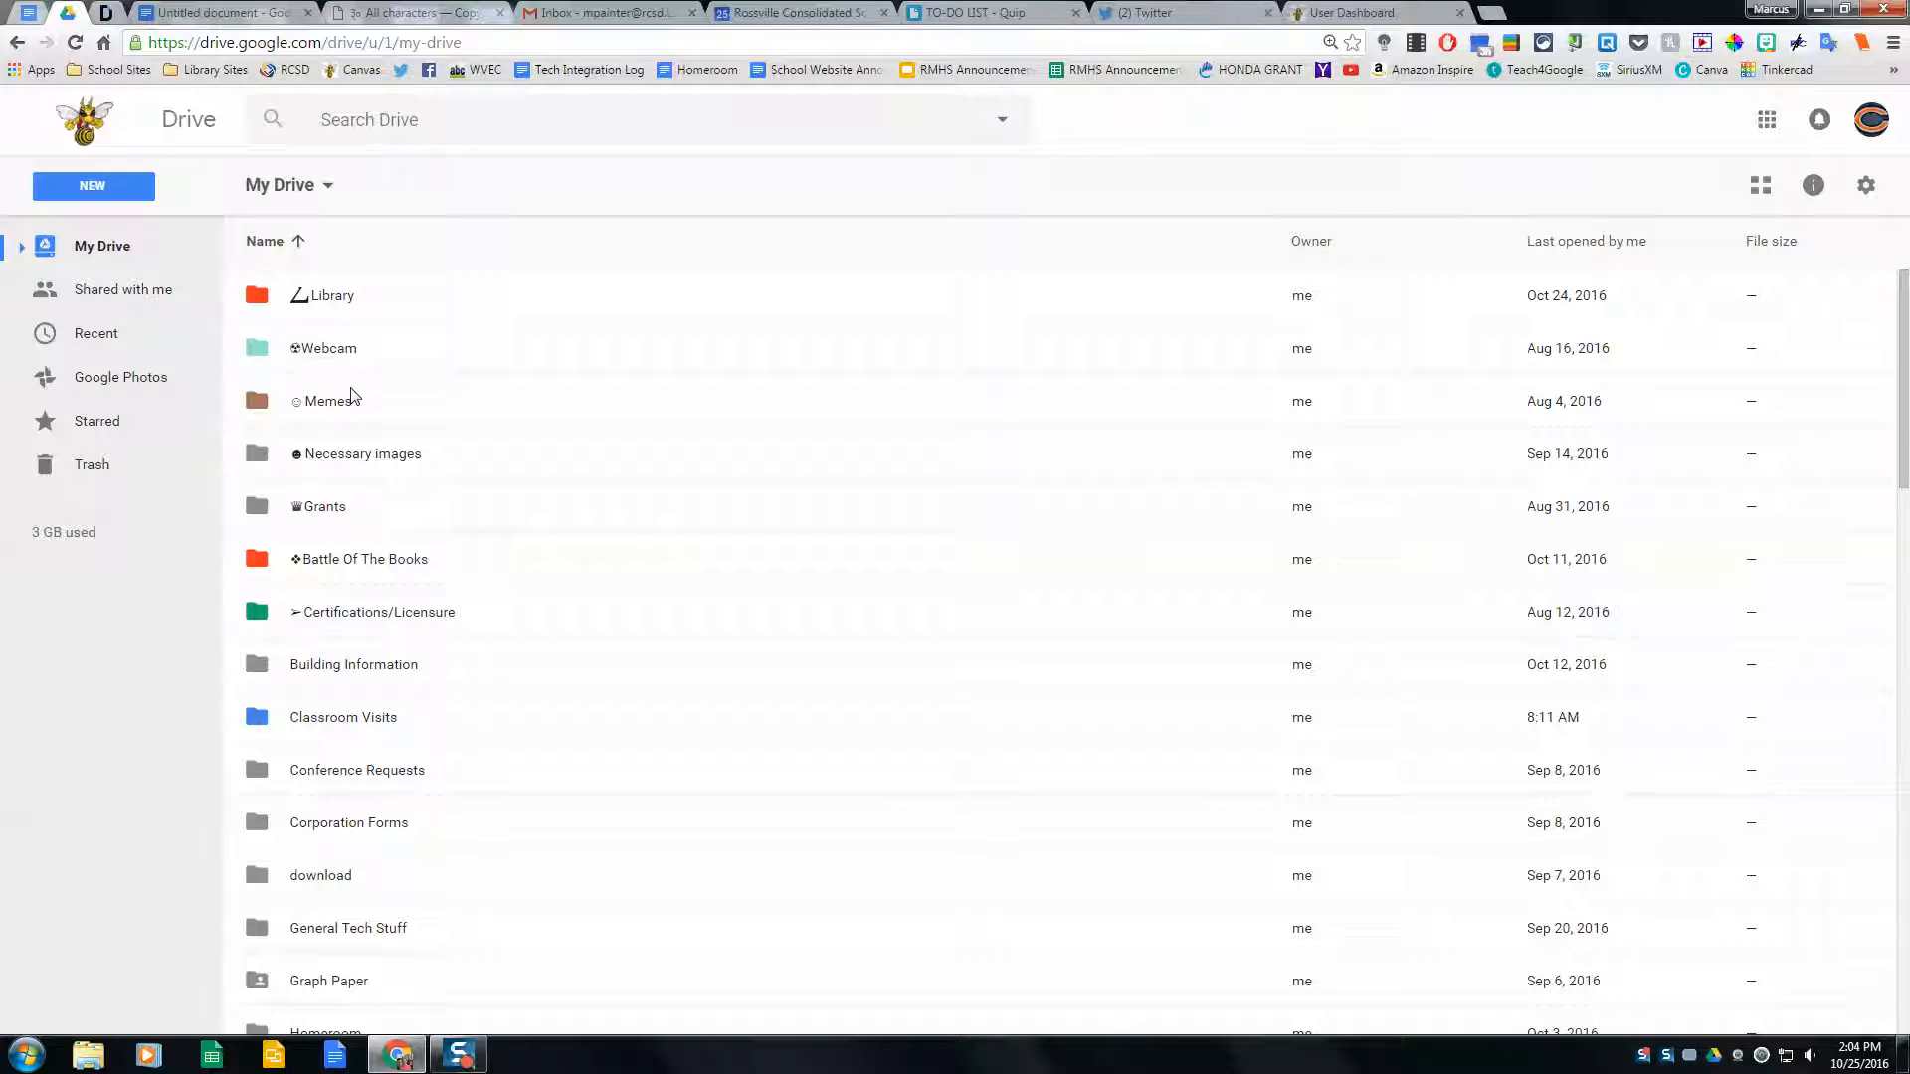
- Change the color of the Necessary images folder to blue
right_click(259, 463)
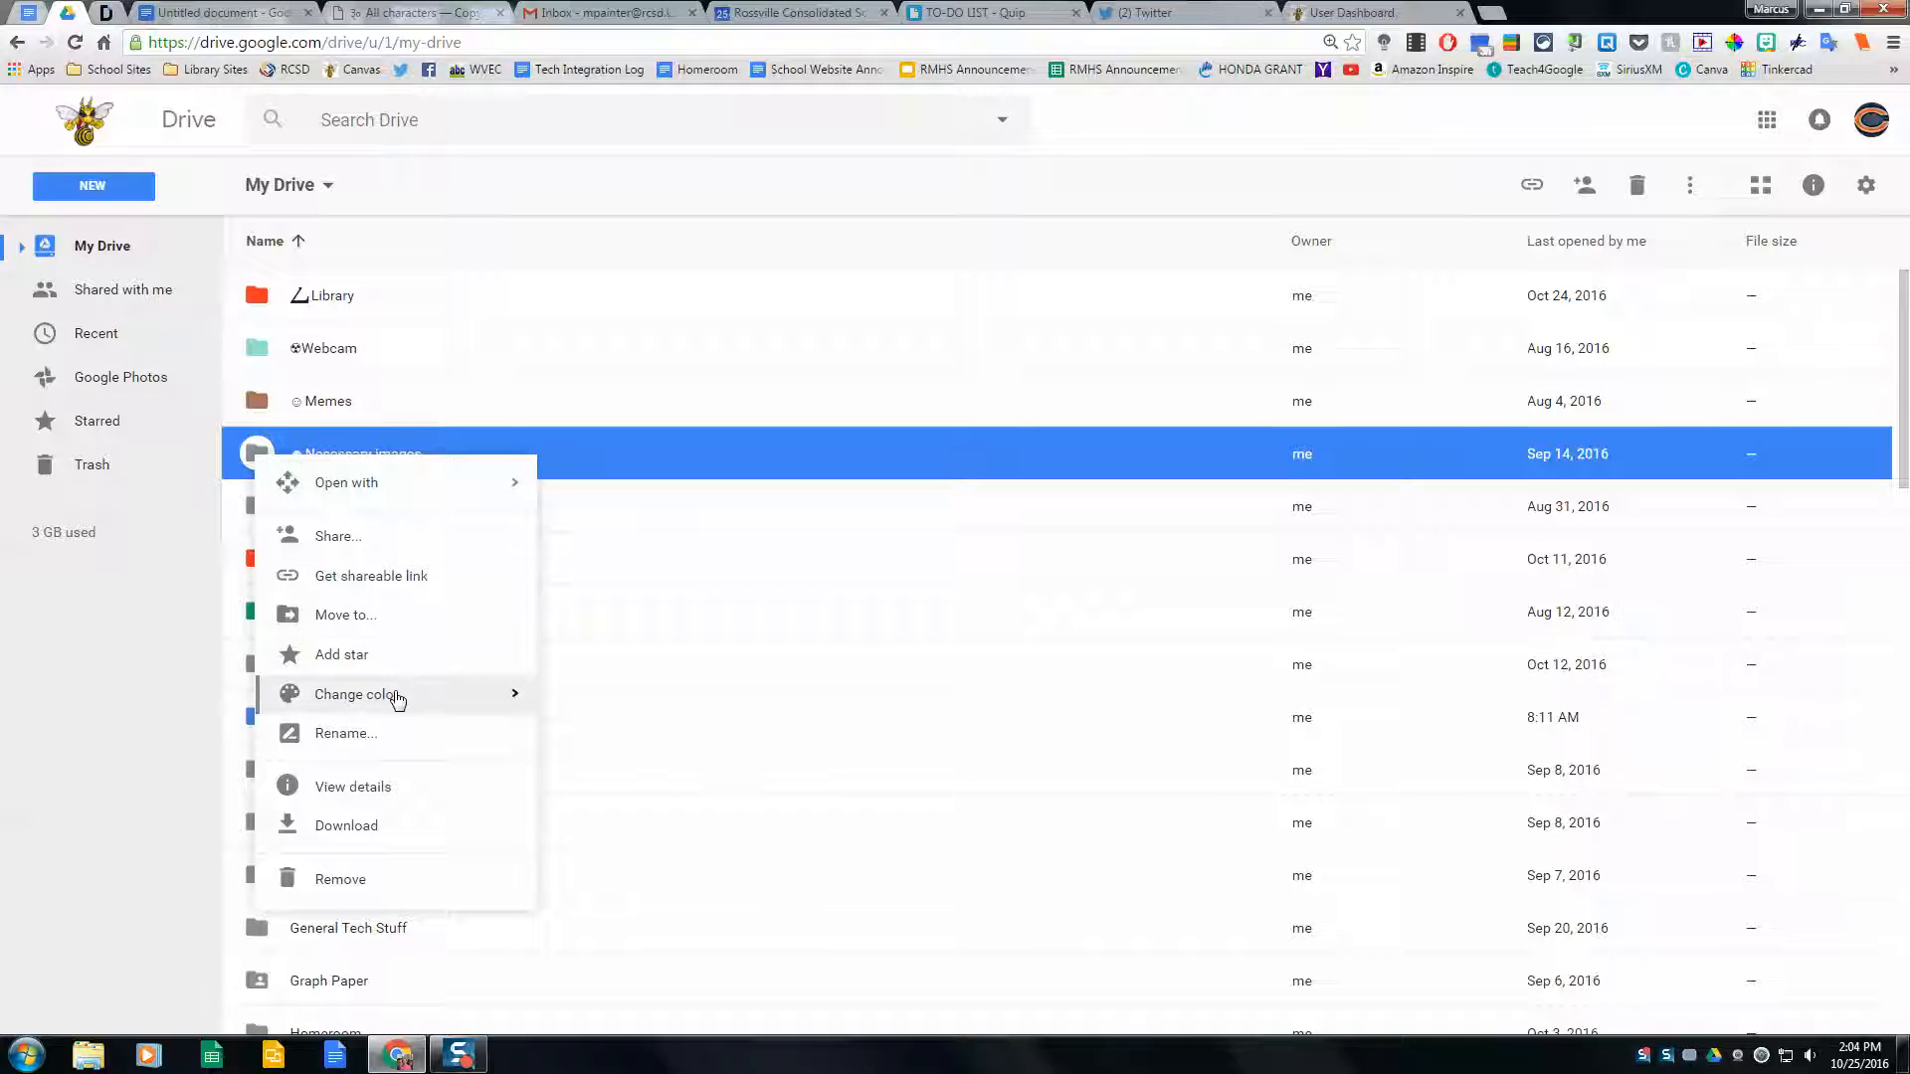
mouse_move(428, 698)
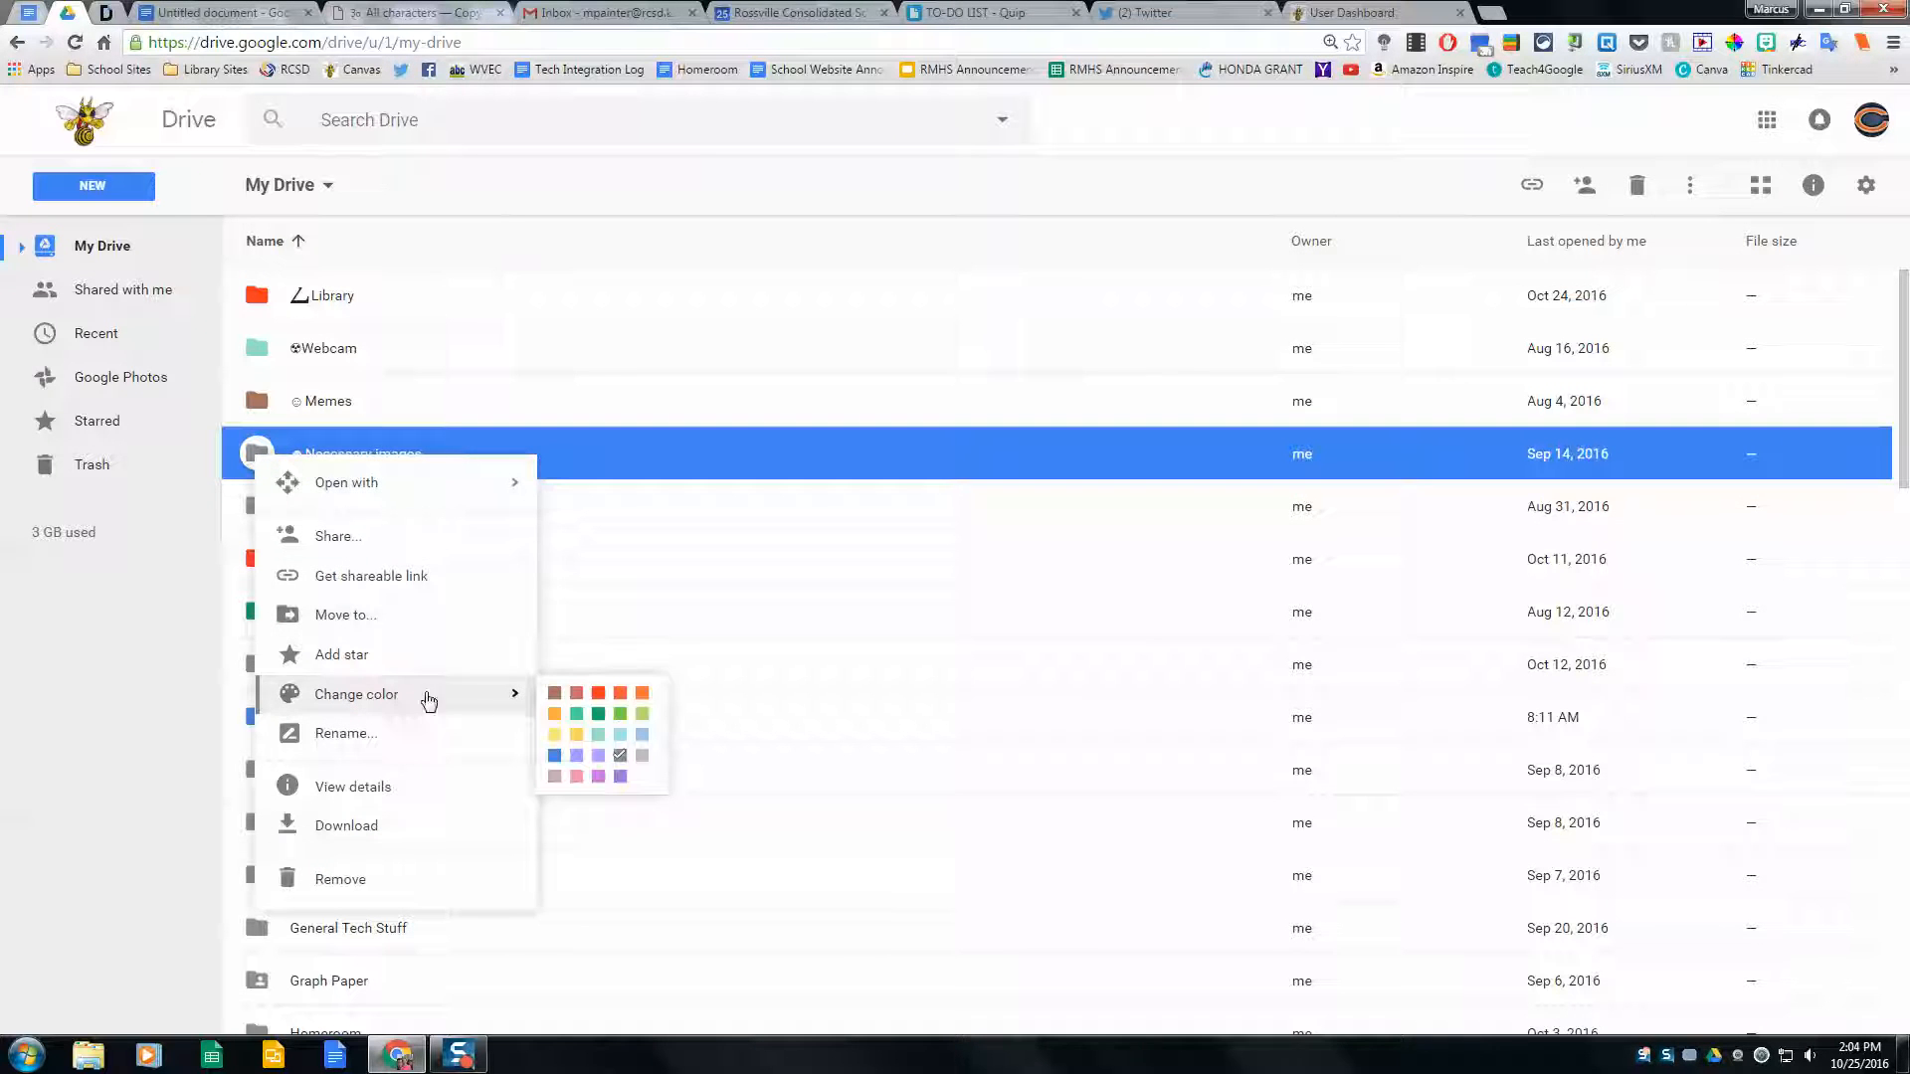
left_click(556, 758)
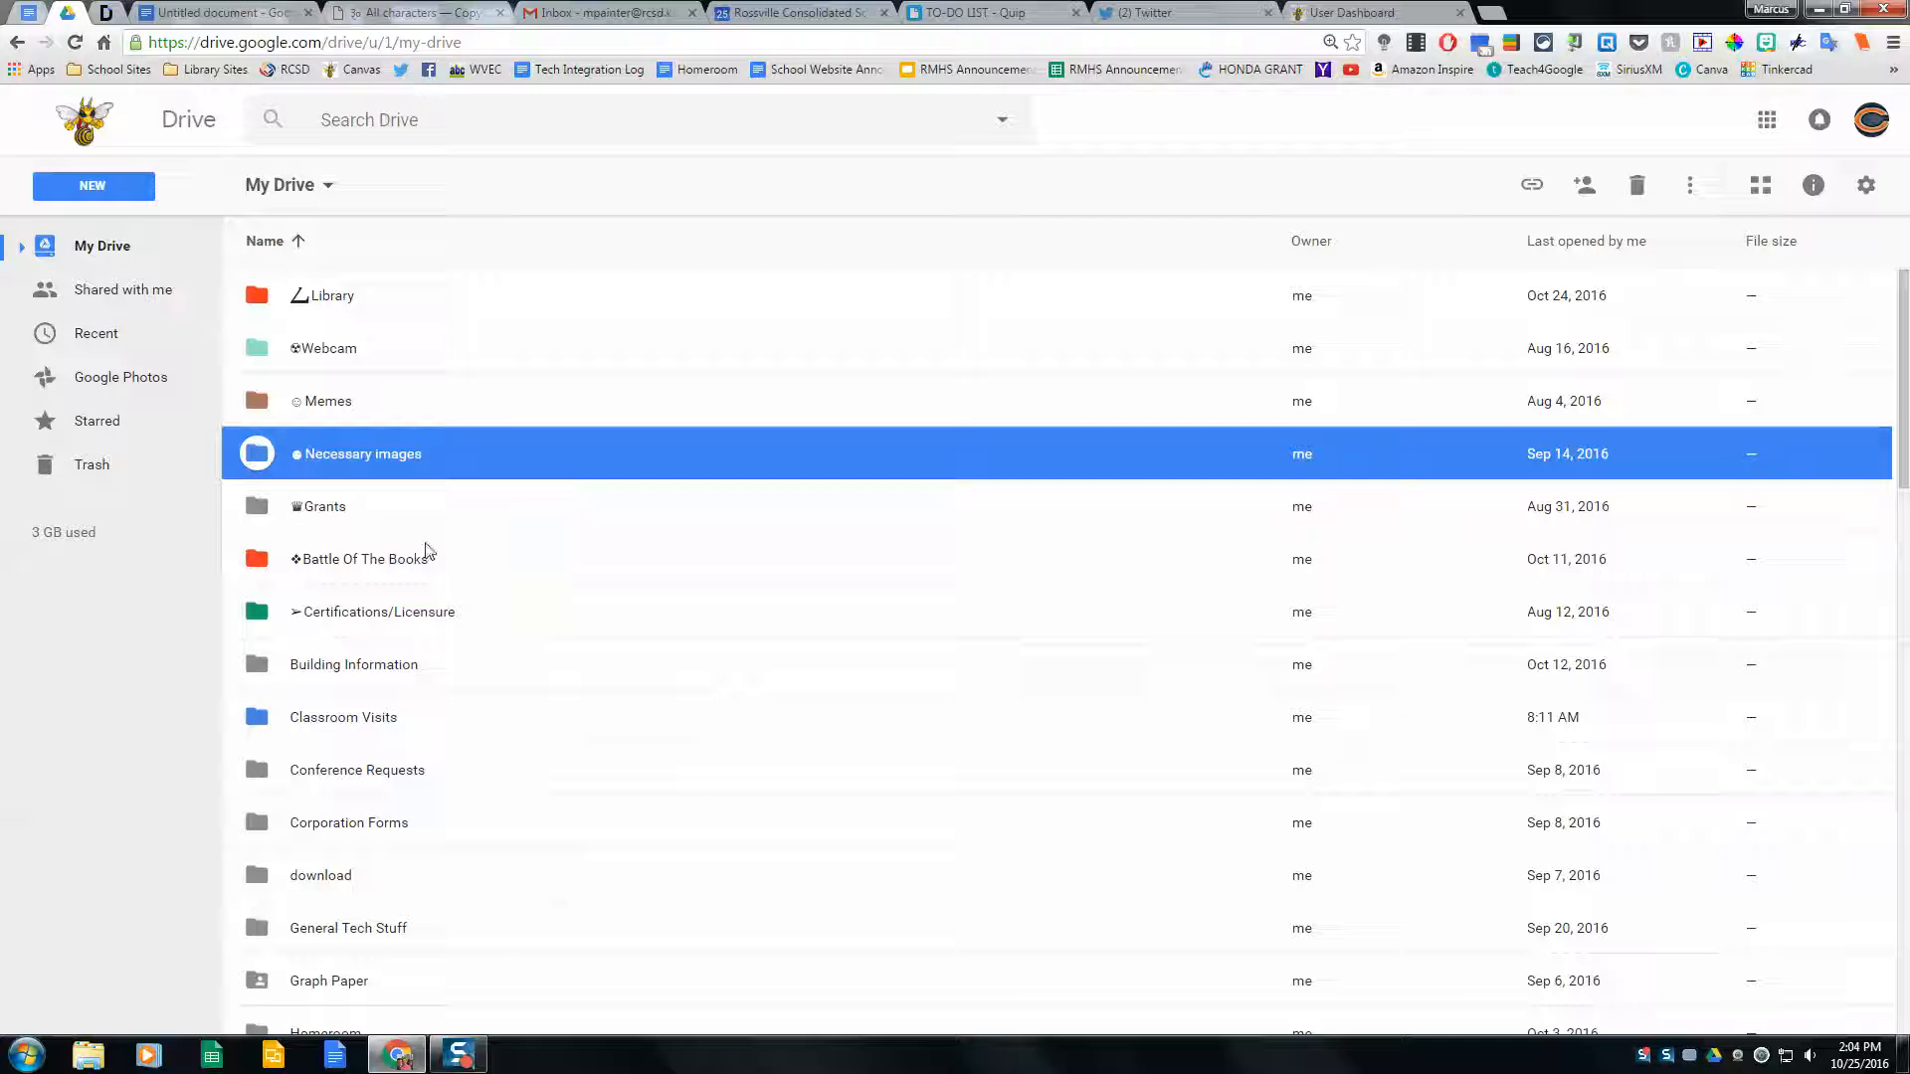
- Change the color of the Grants folder to light green
left_click(258, 513)
right_click(258, 512)
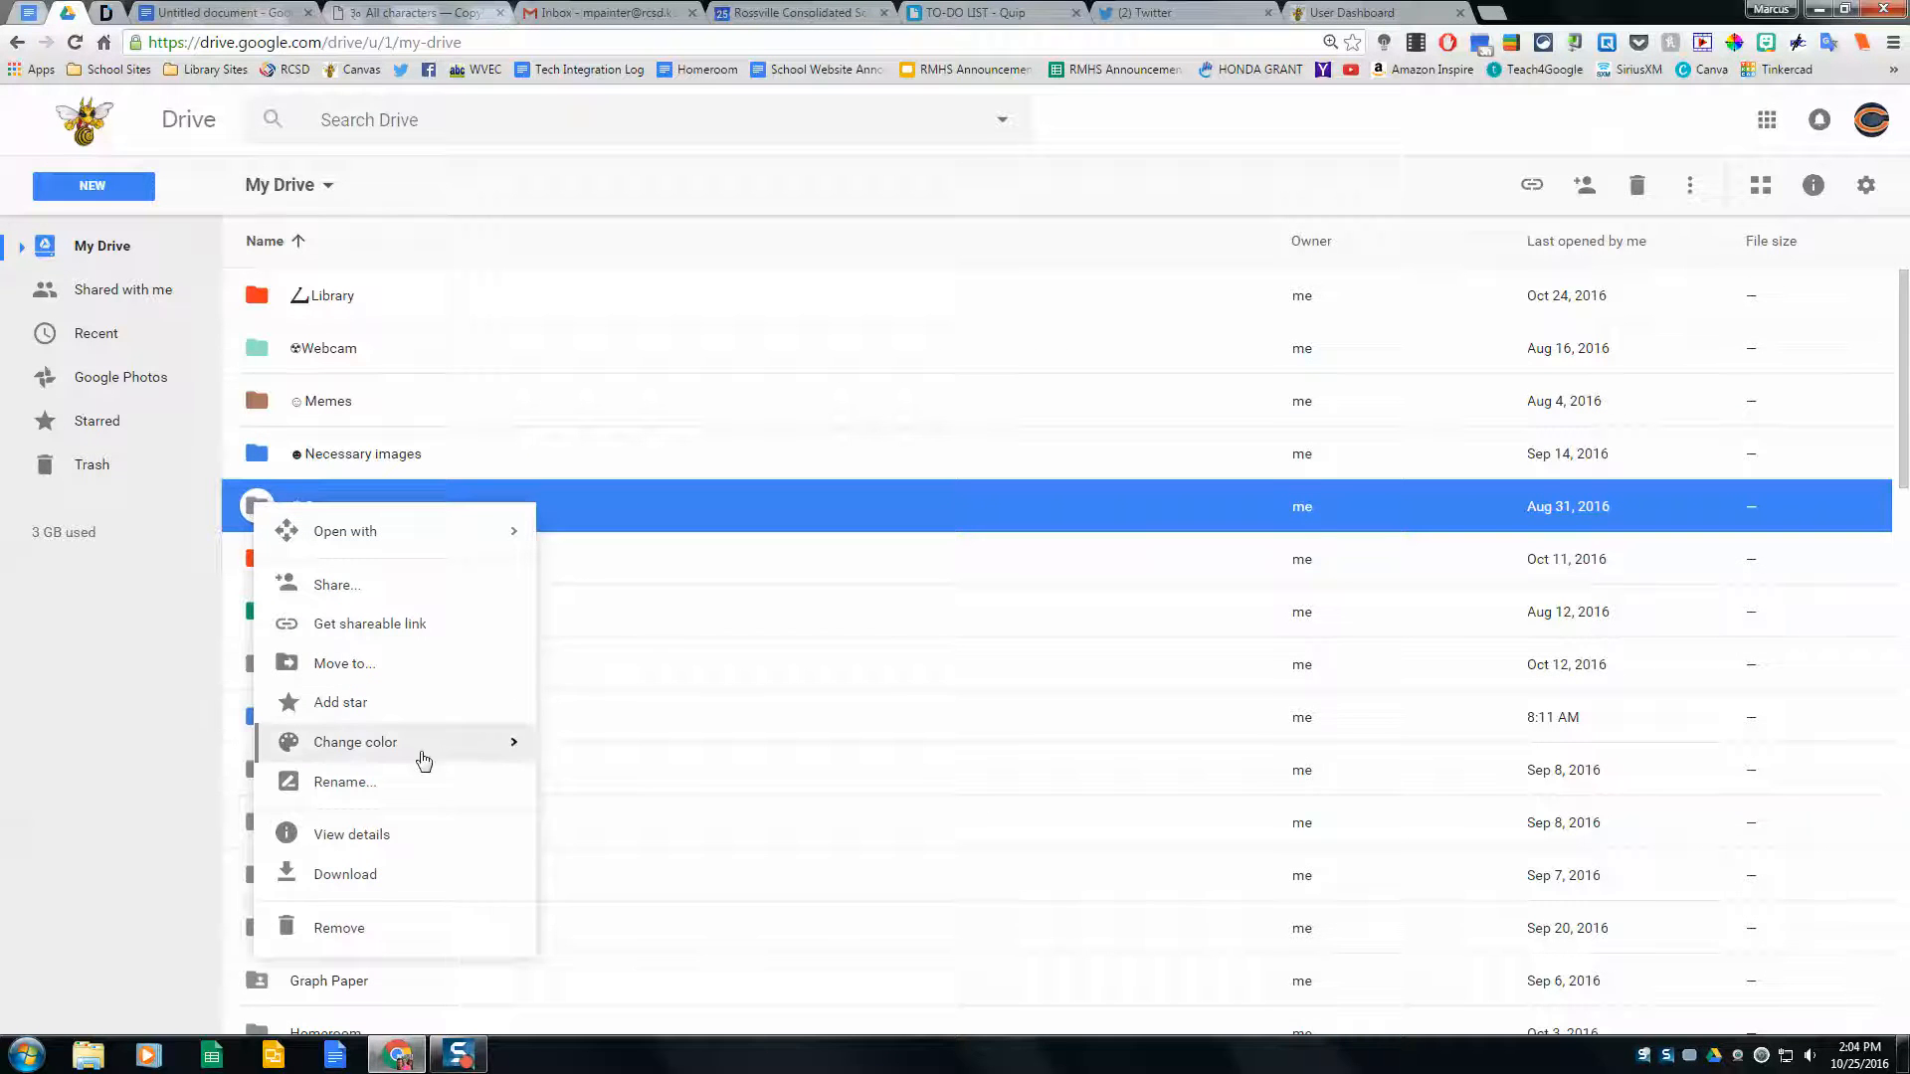
mouse_move(443, 756)
left_click(641, 763)
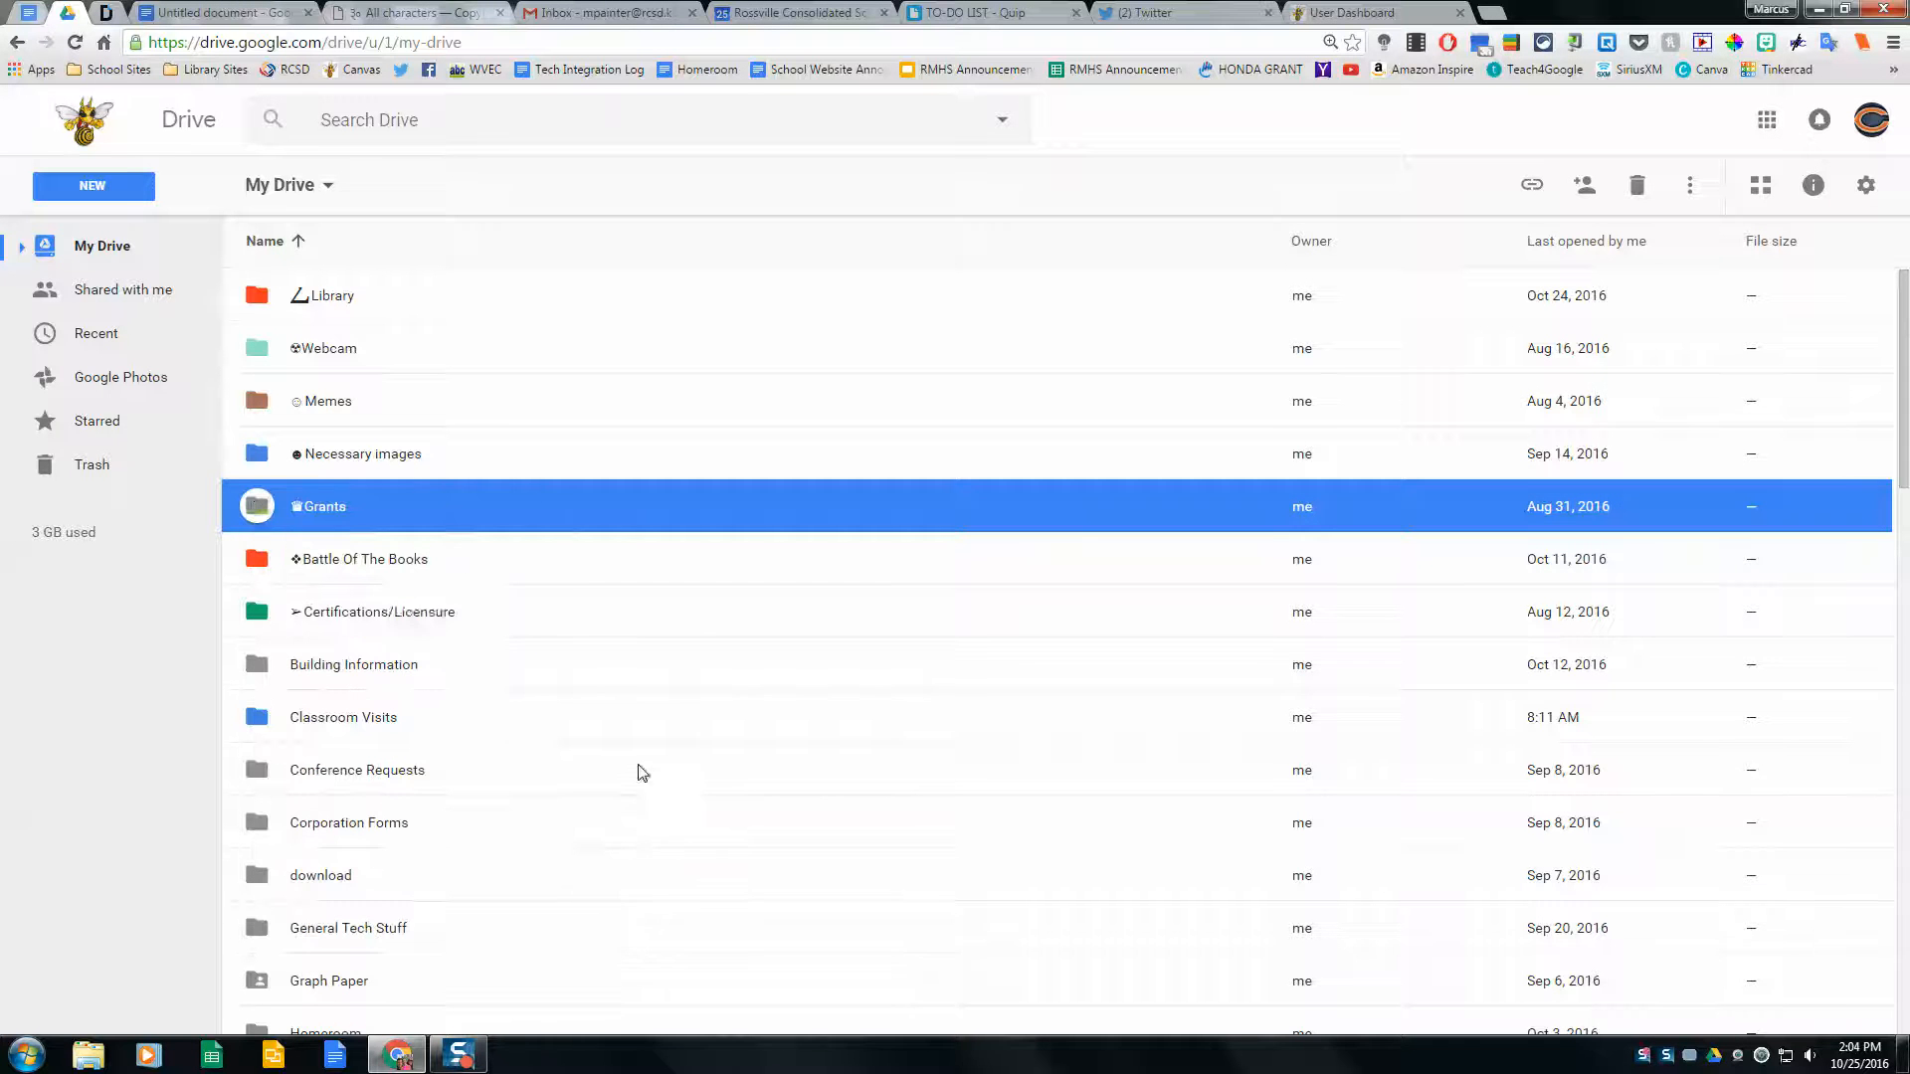
left_click(595, 659)
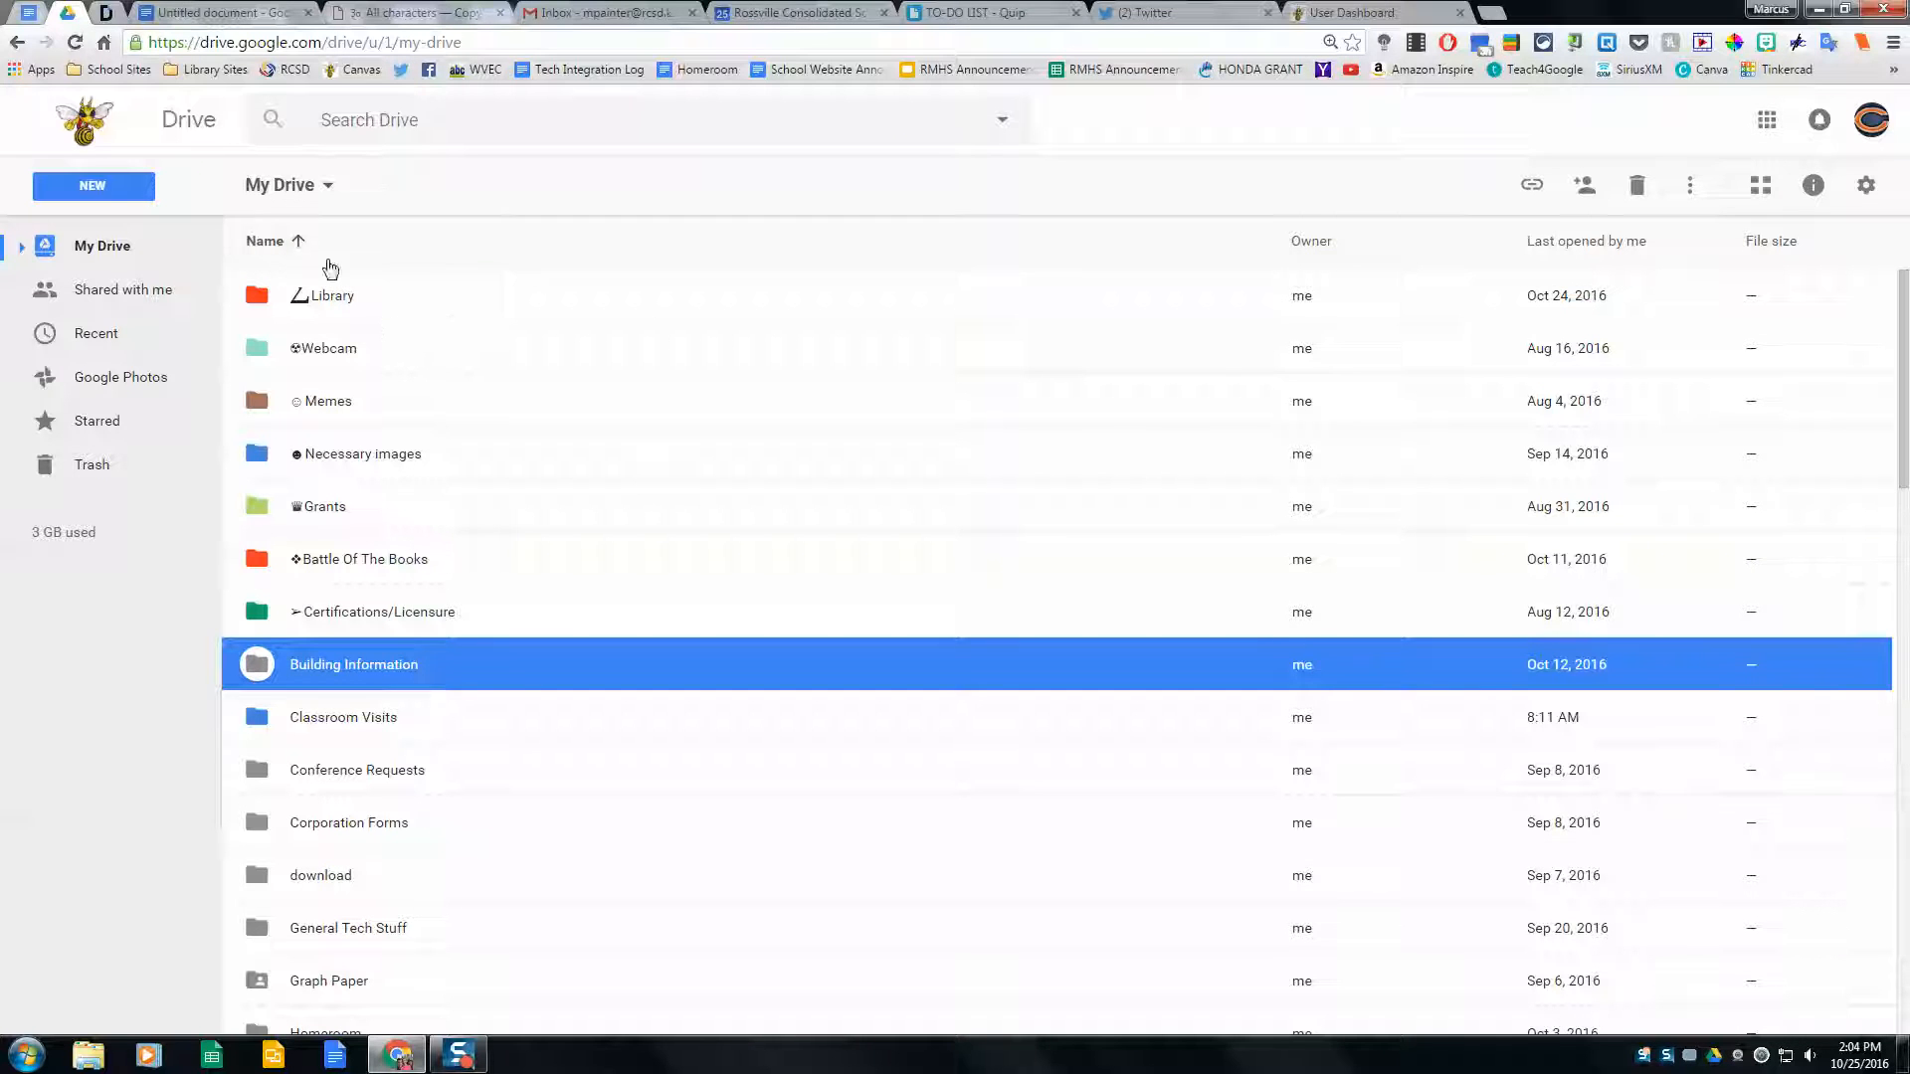
left_click(467, 311)
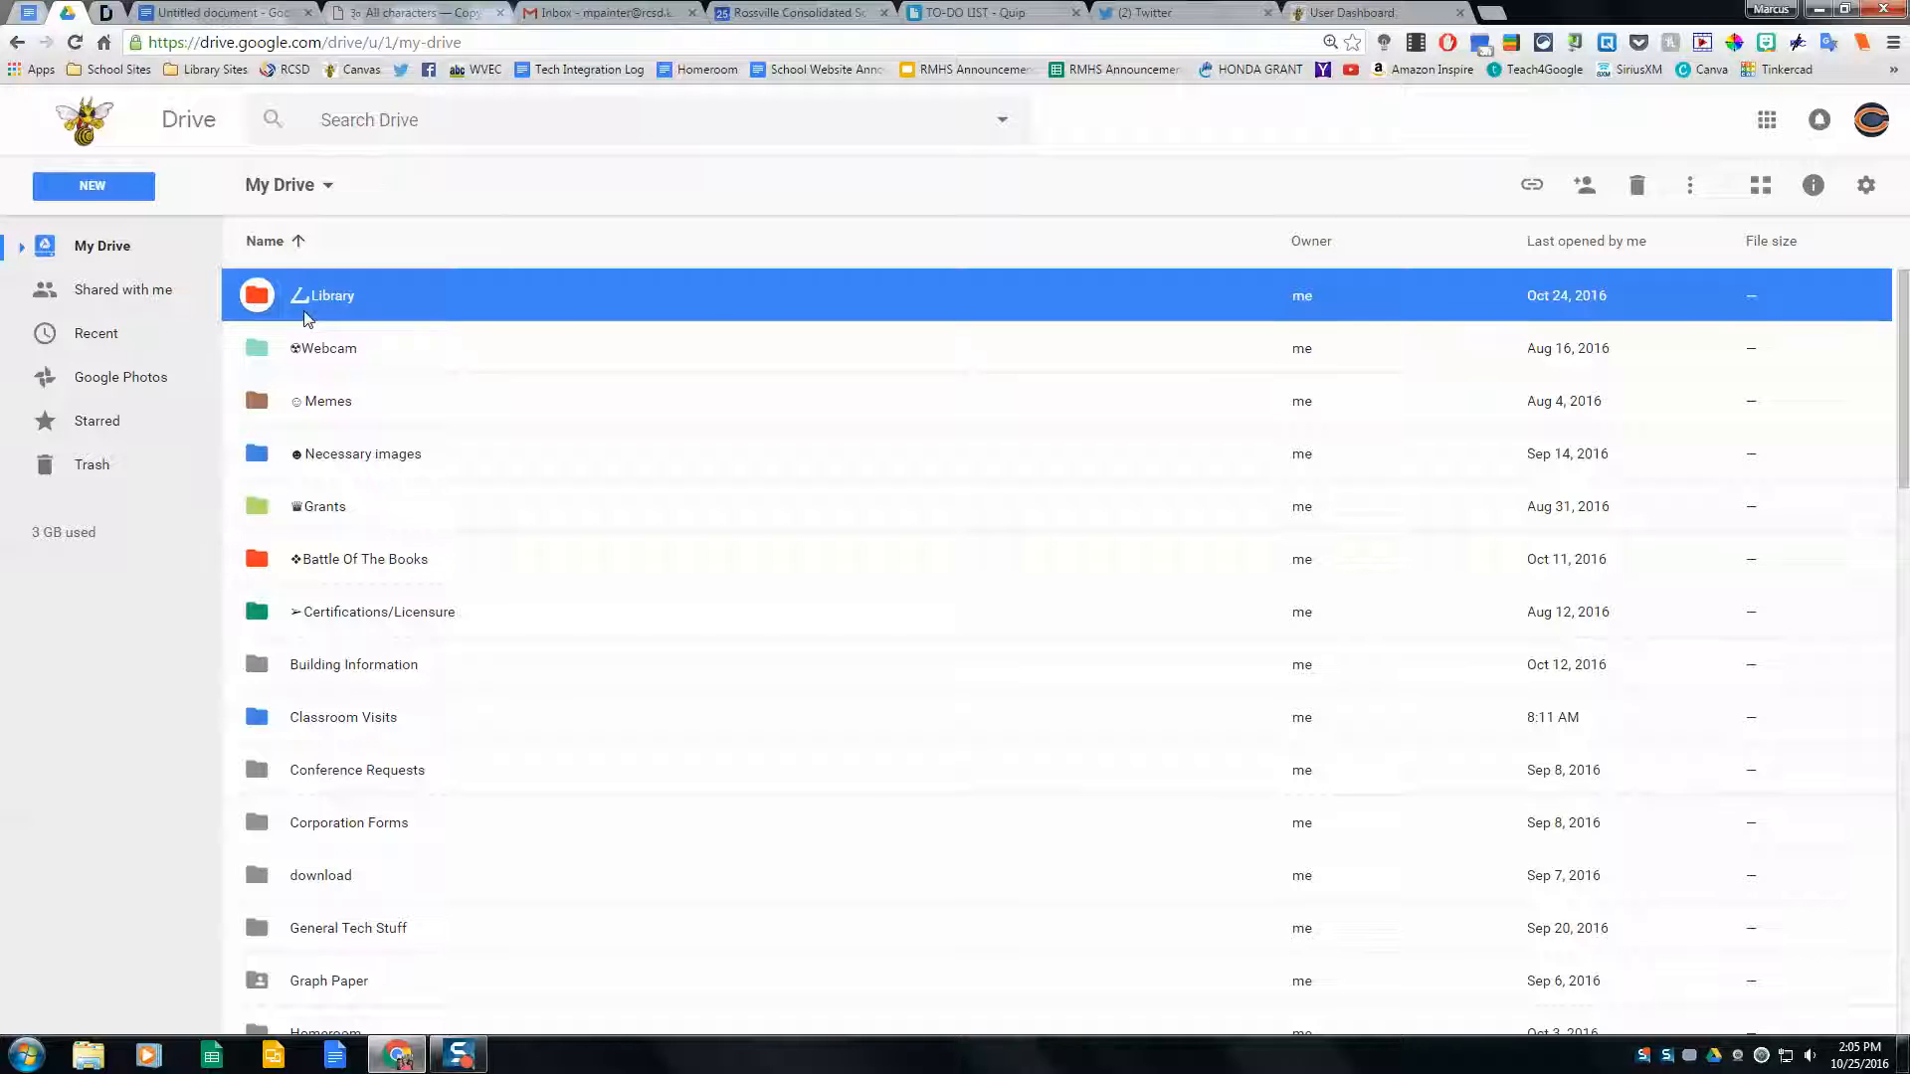
- Copy the Upwards Quadruple Arrow symbol from the copypastecharacter.com all-characters page
left_click(224, 14)
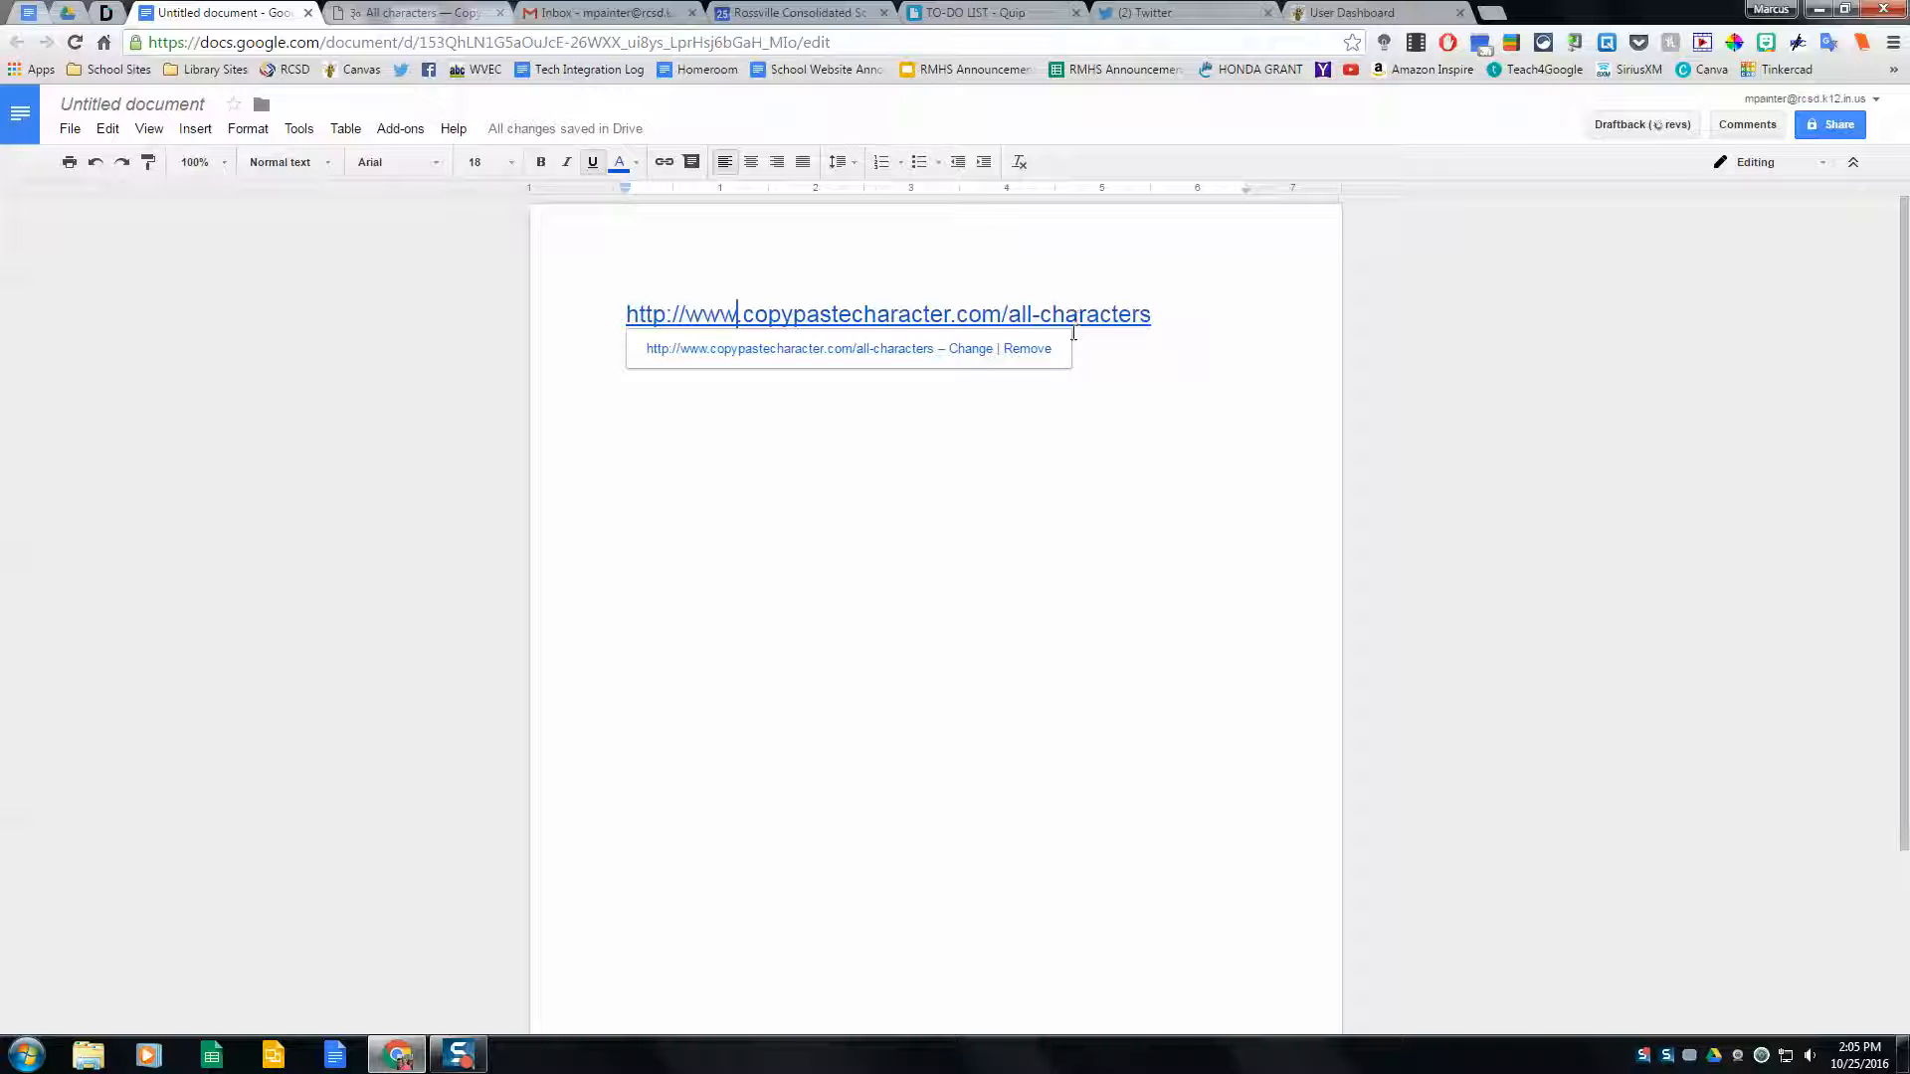
left_click(408, 20)
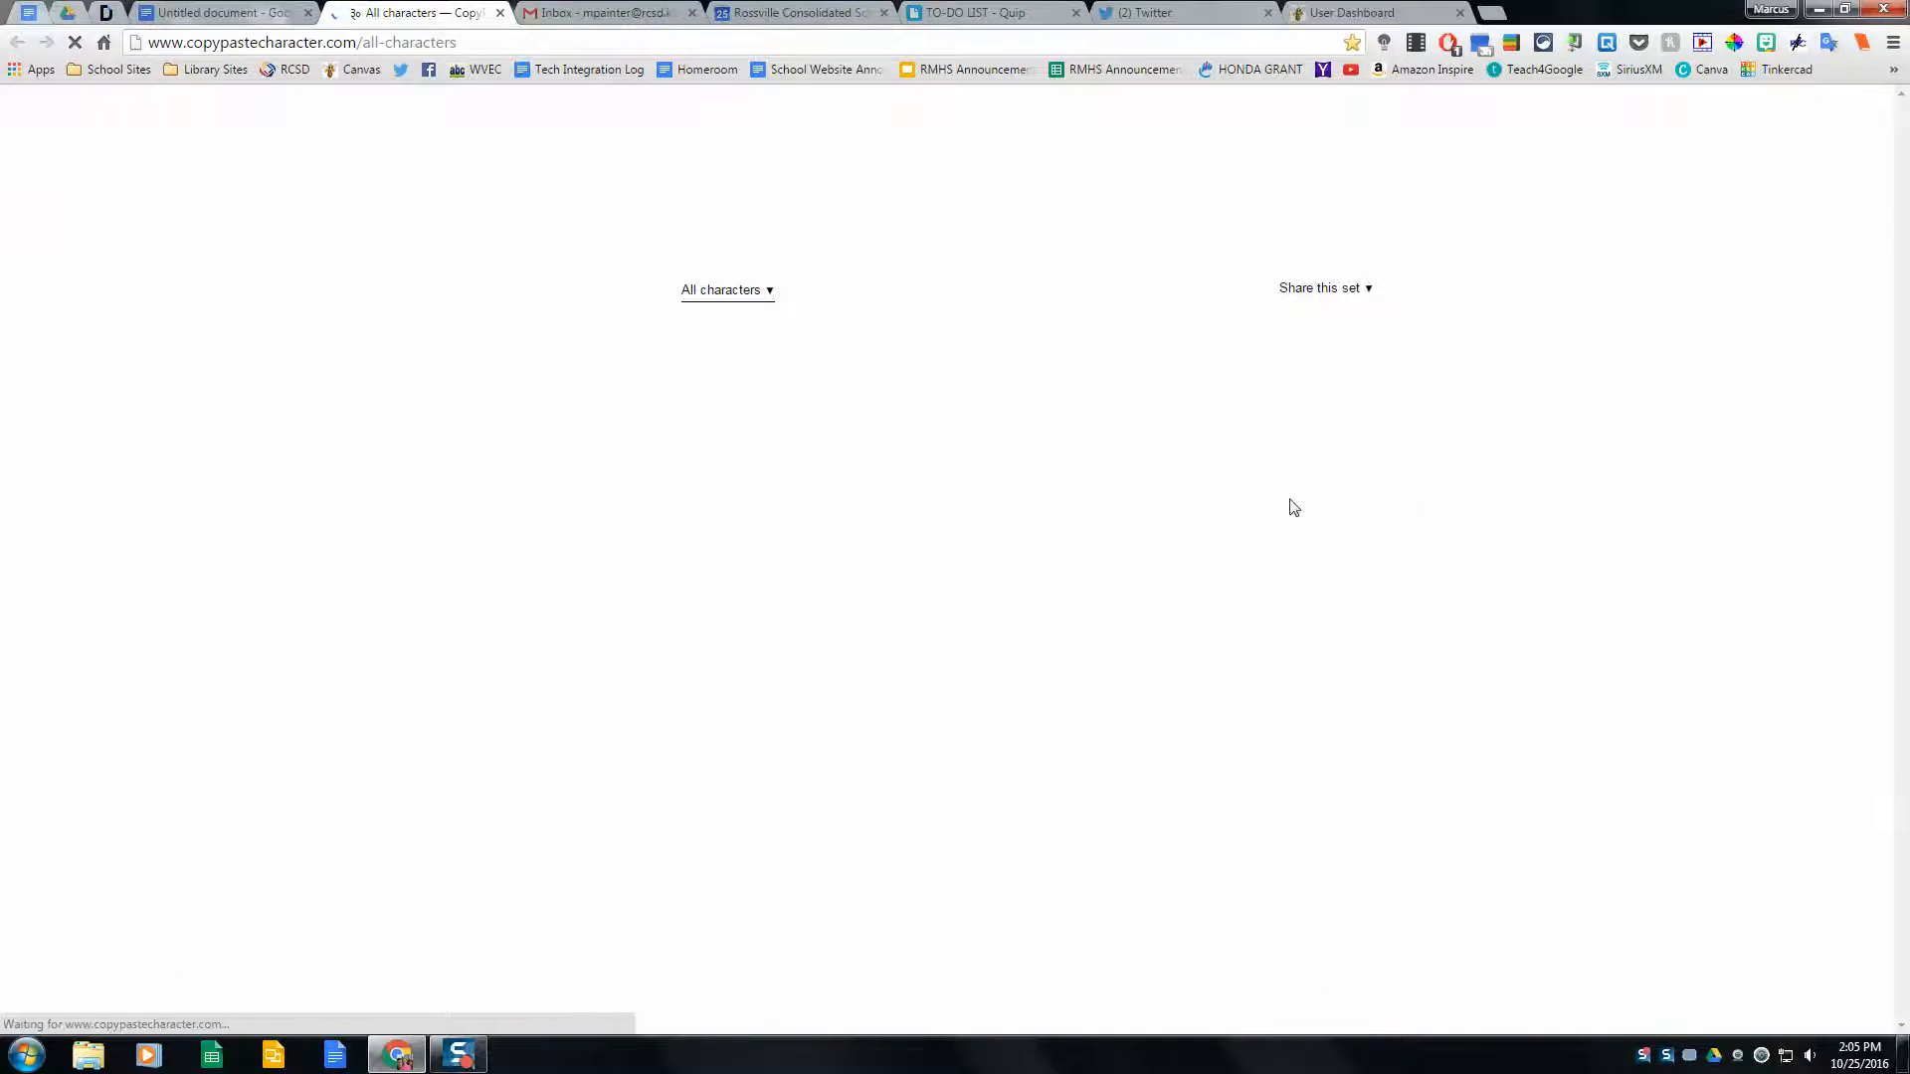
scroll(1174, 516, "down", 4)
mouse_move(1900, 199)
left_mouse_down()
mouse_move(1907, 677)
mouse_move(1901, 112)
left_mouse_up()
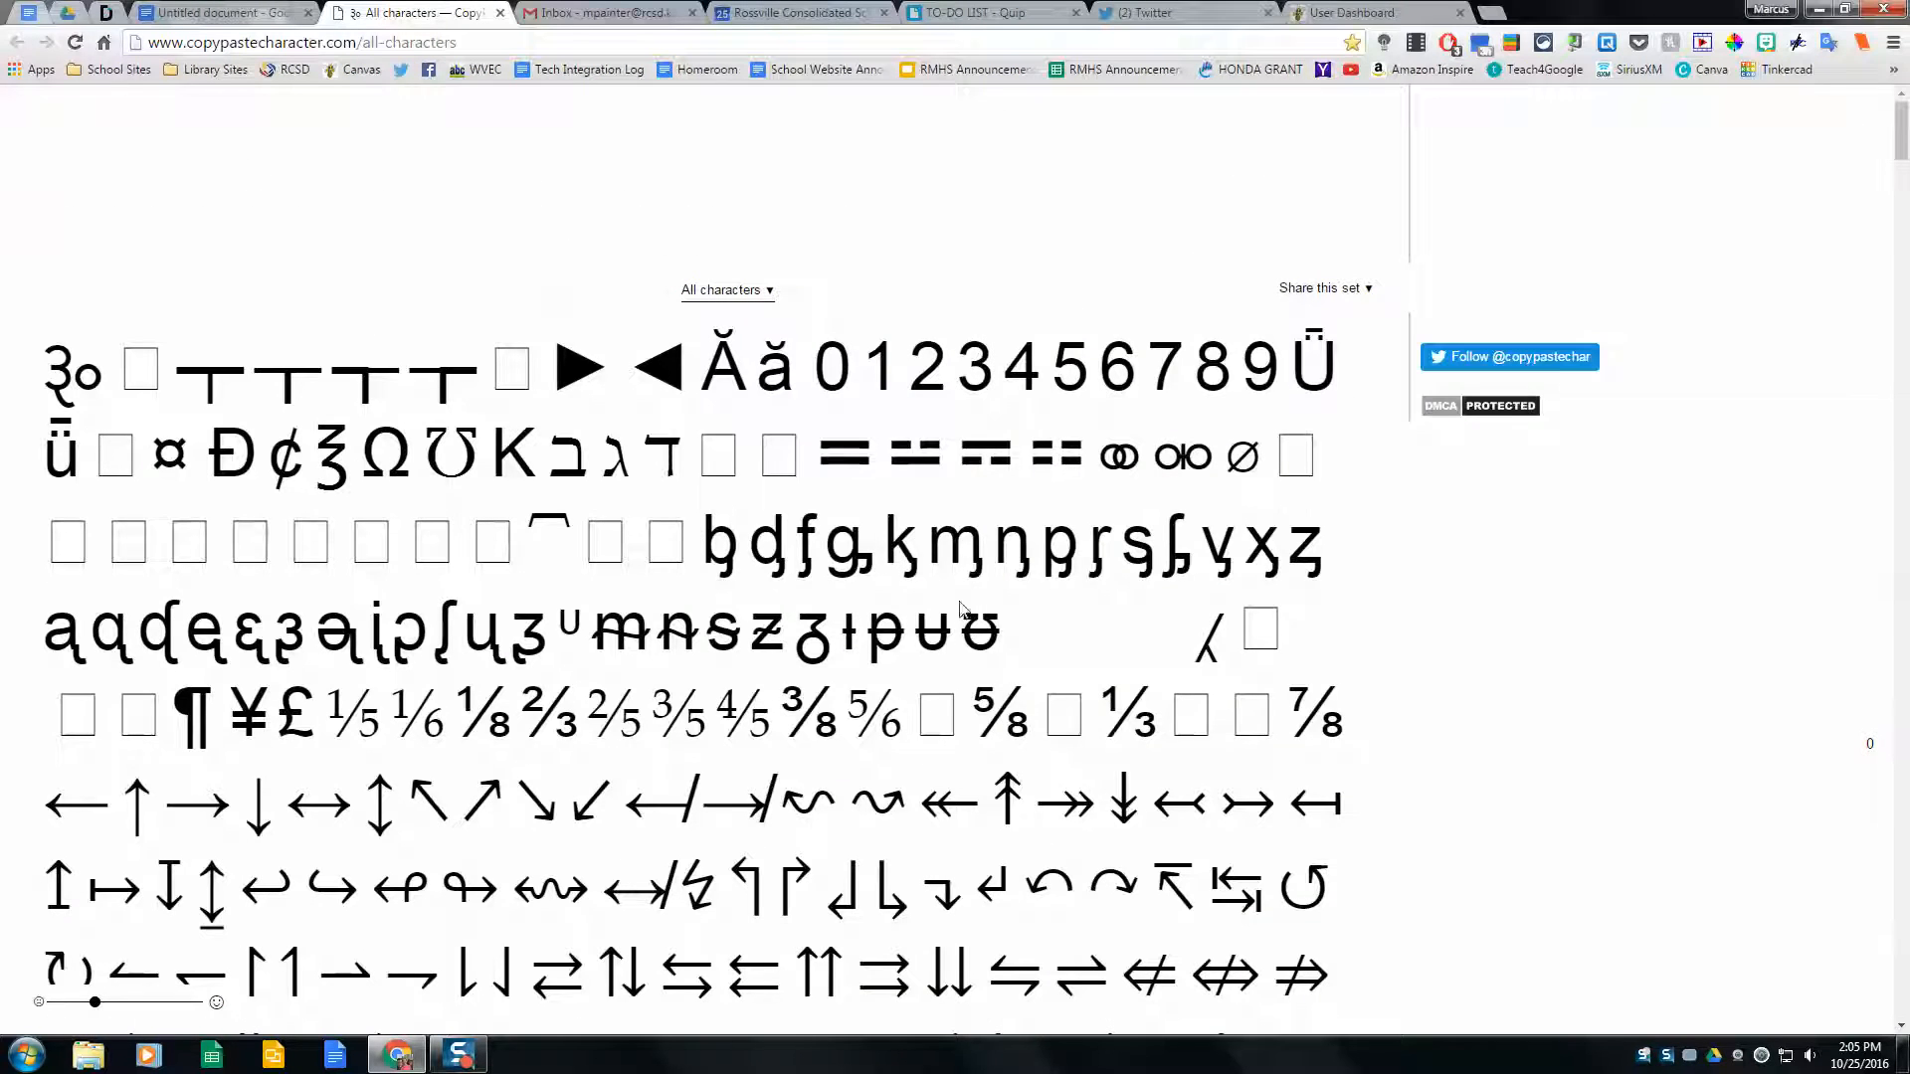
scroll(960, 609, "down", 7)
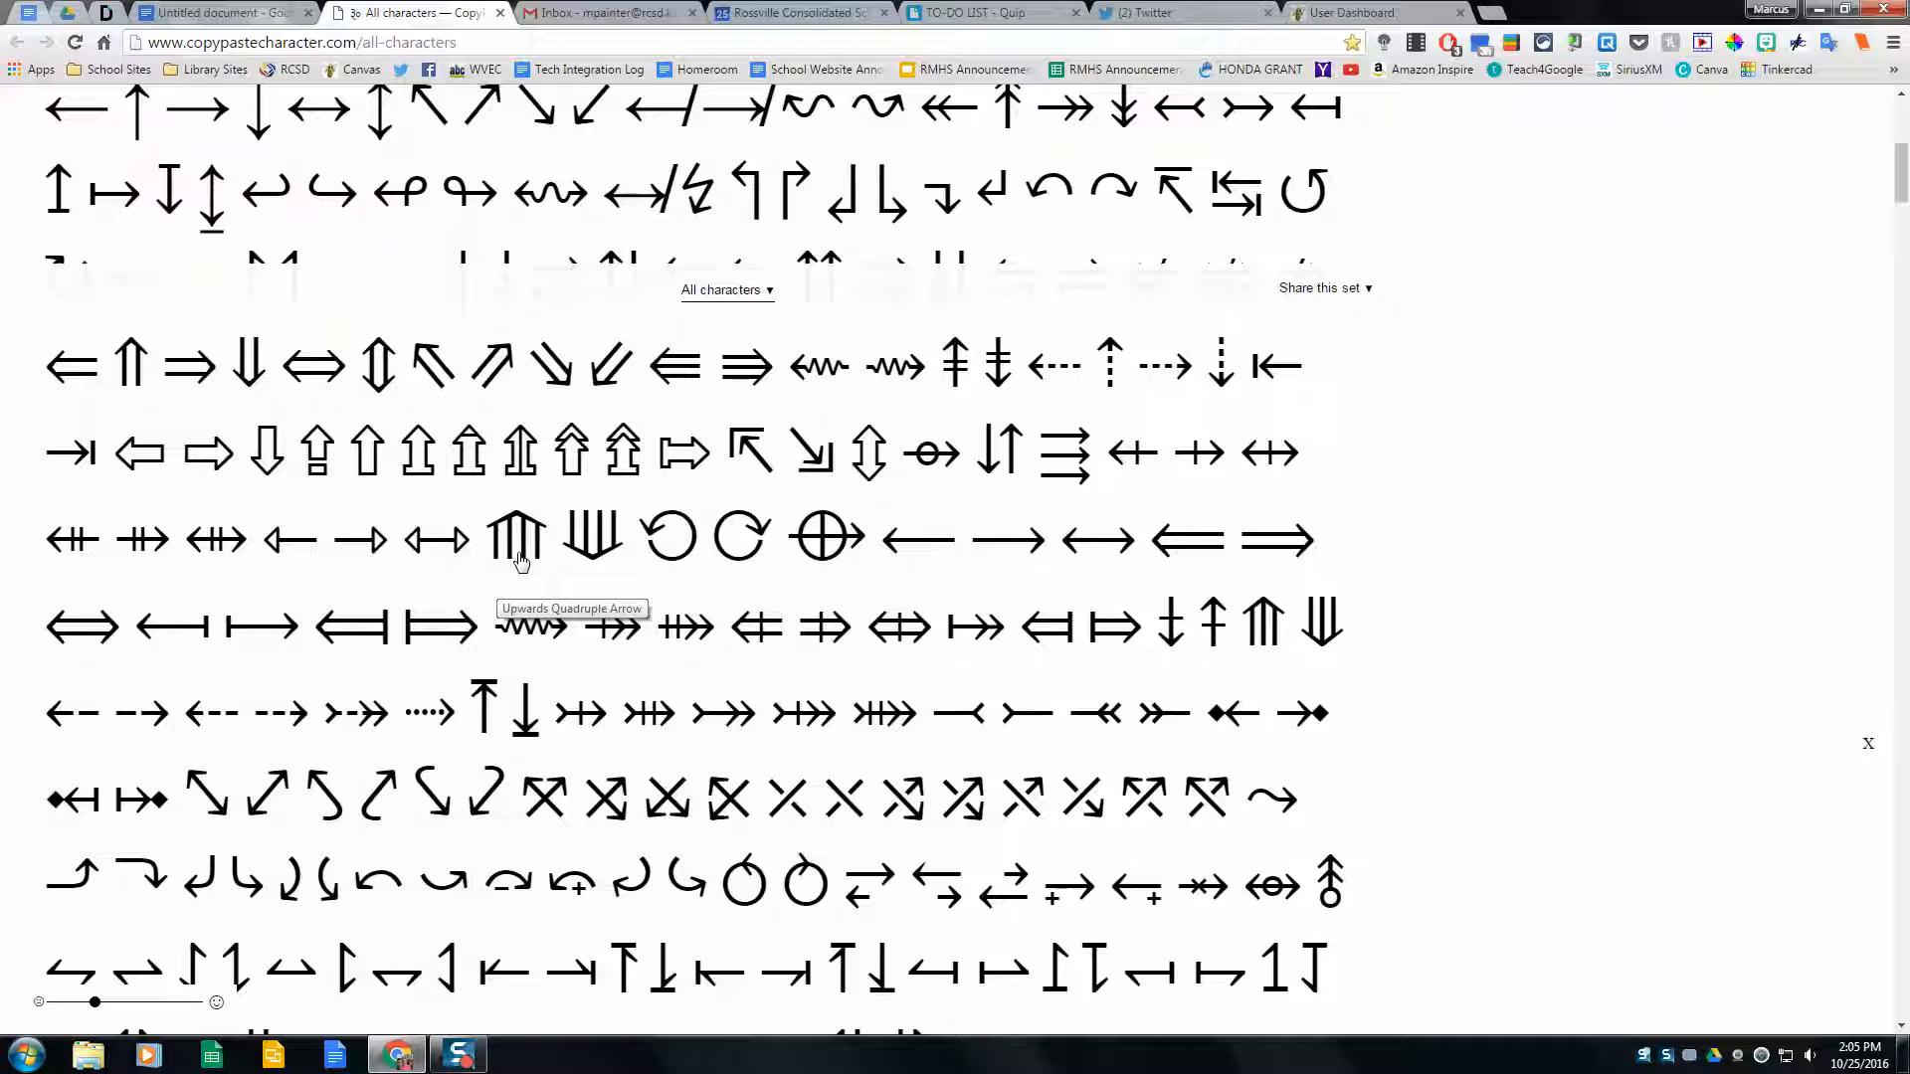
left_click(519, 555)
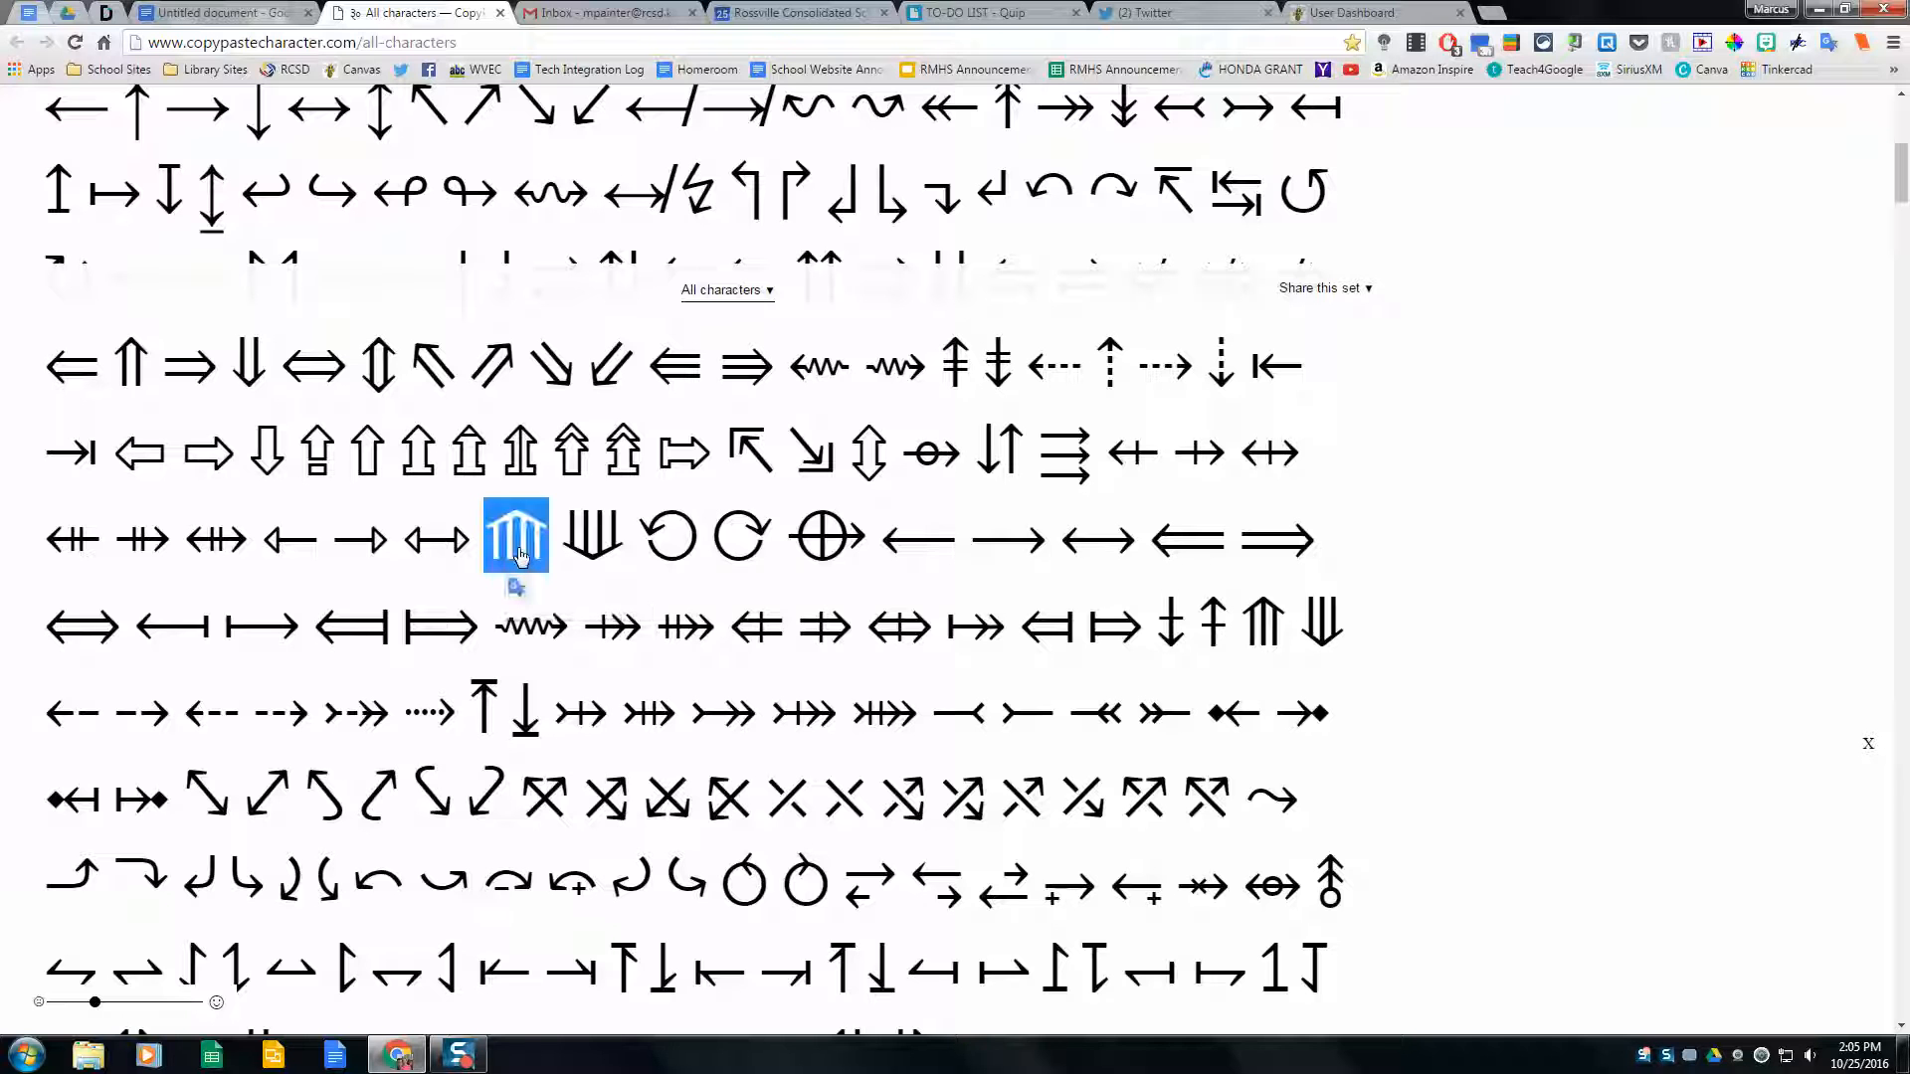
right_click(518, 555)
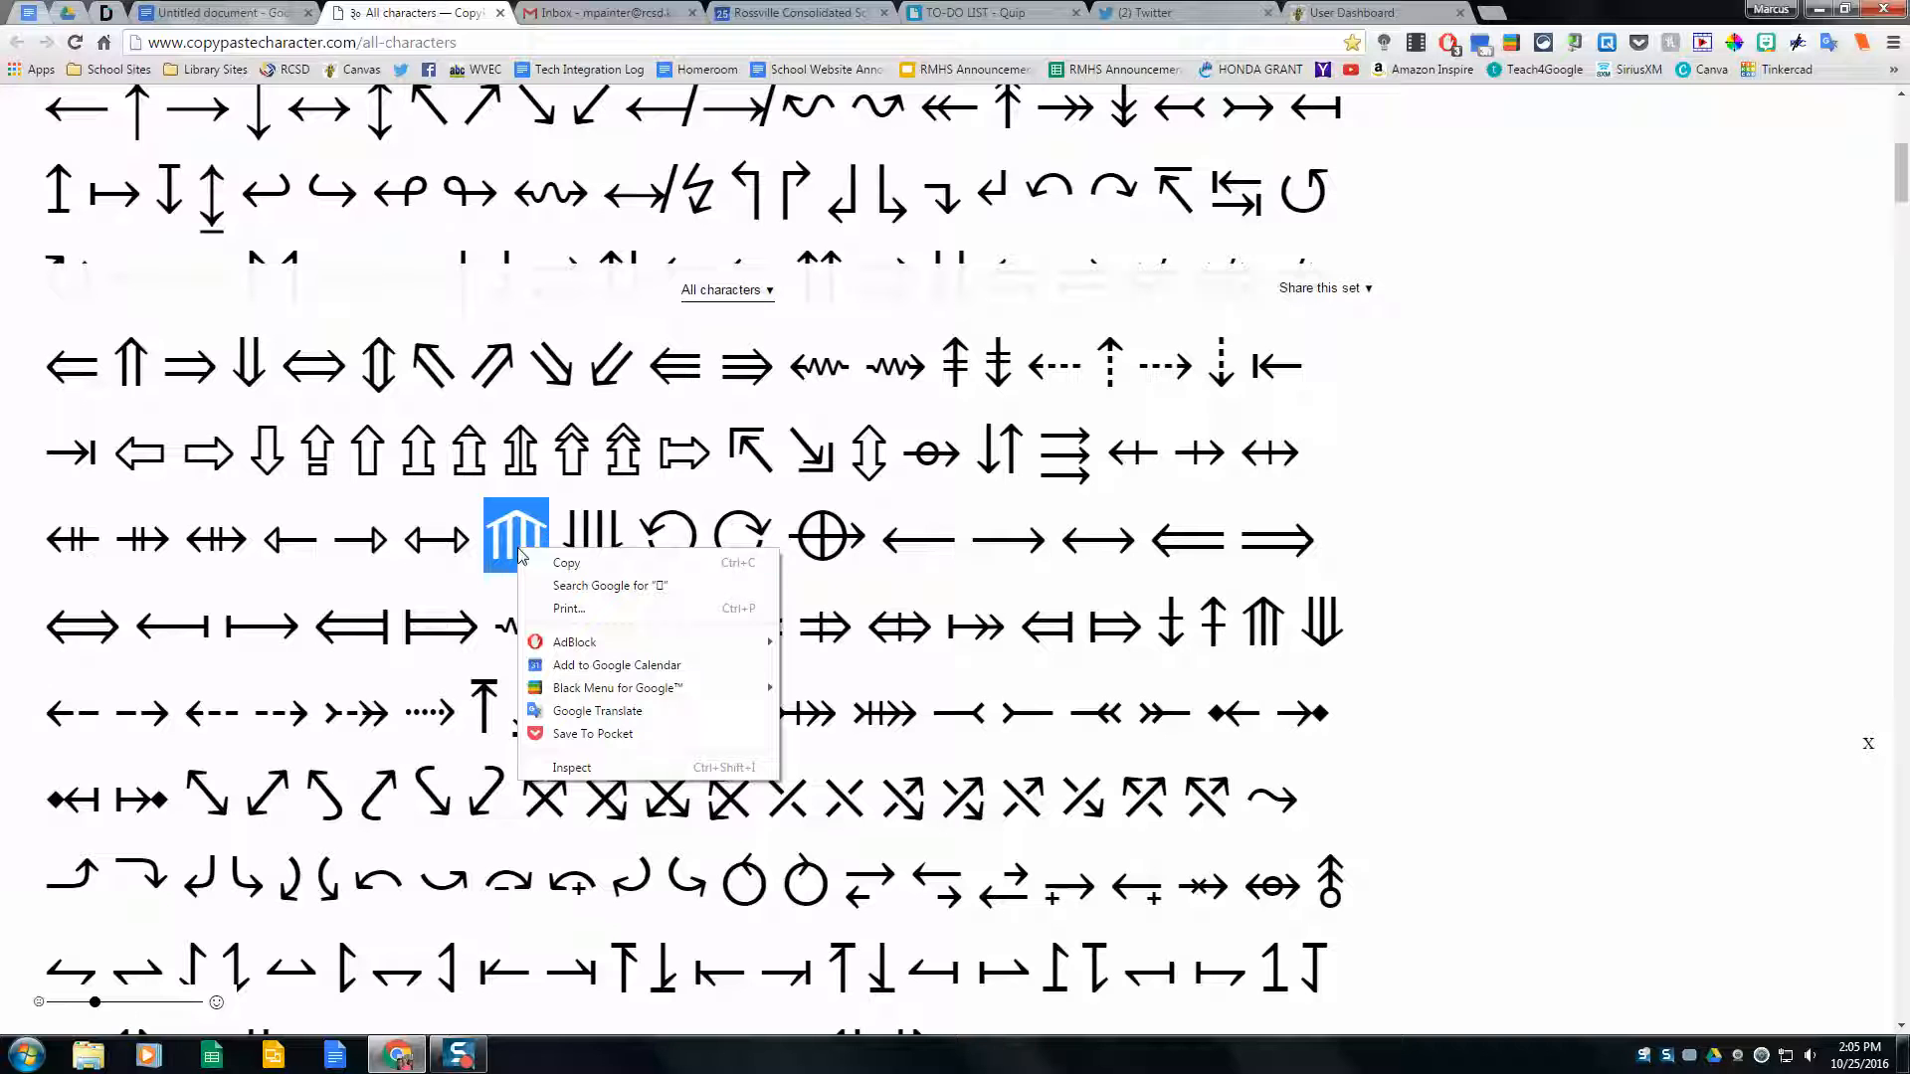
left_click(565, 563)
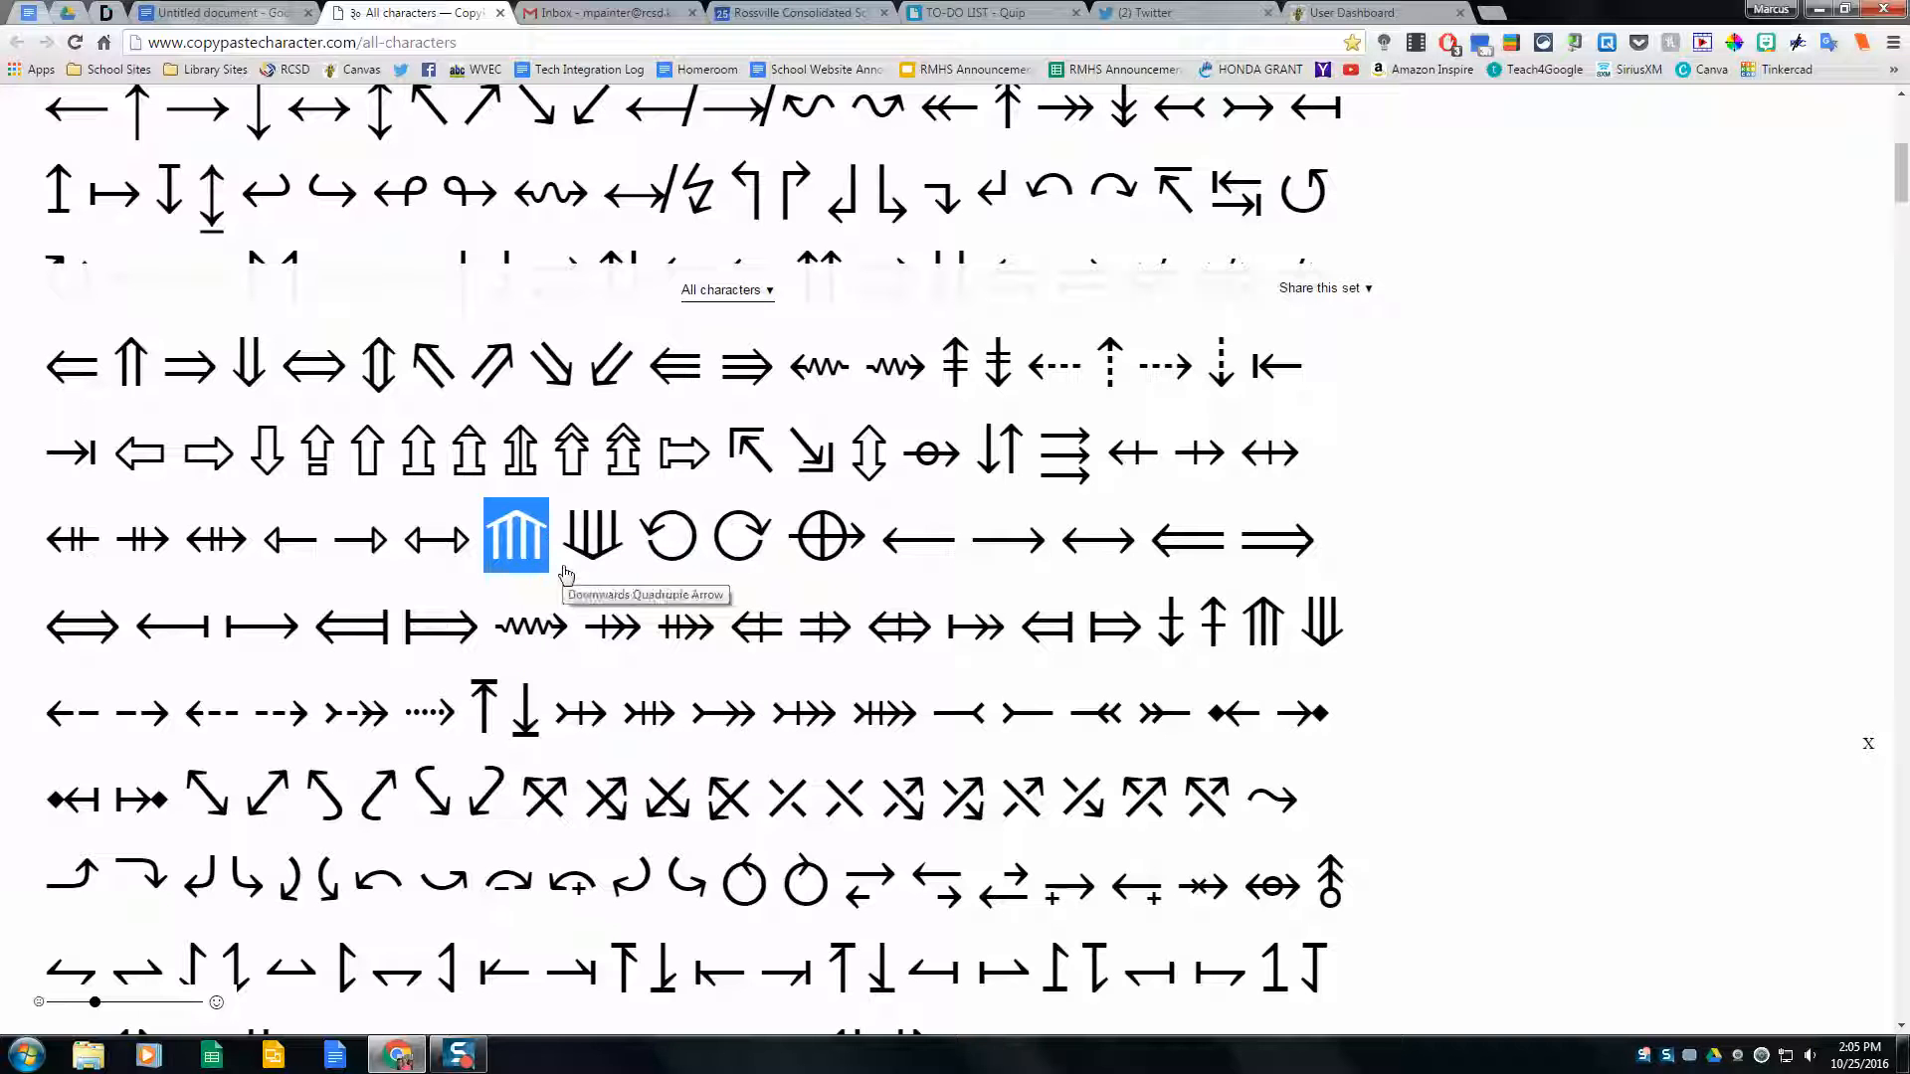
- Switch back to Google Drive and rename the Building Information folder by pasting the copied symbol in front of its name
left_click(67, 12)
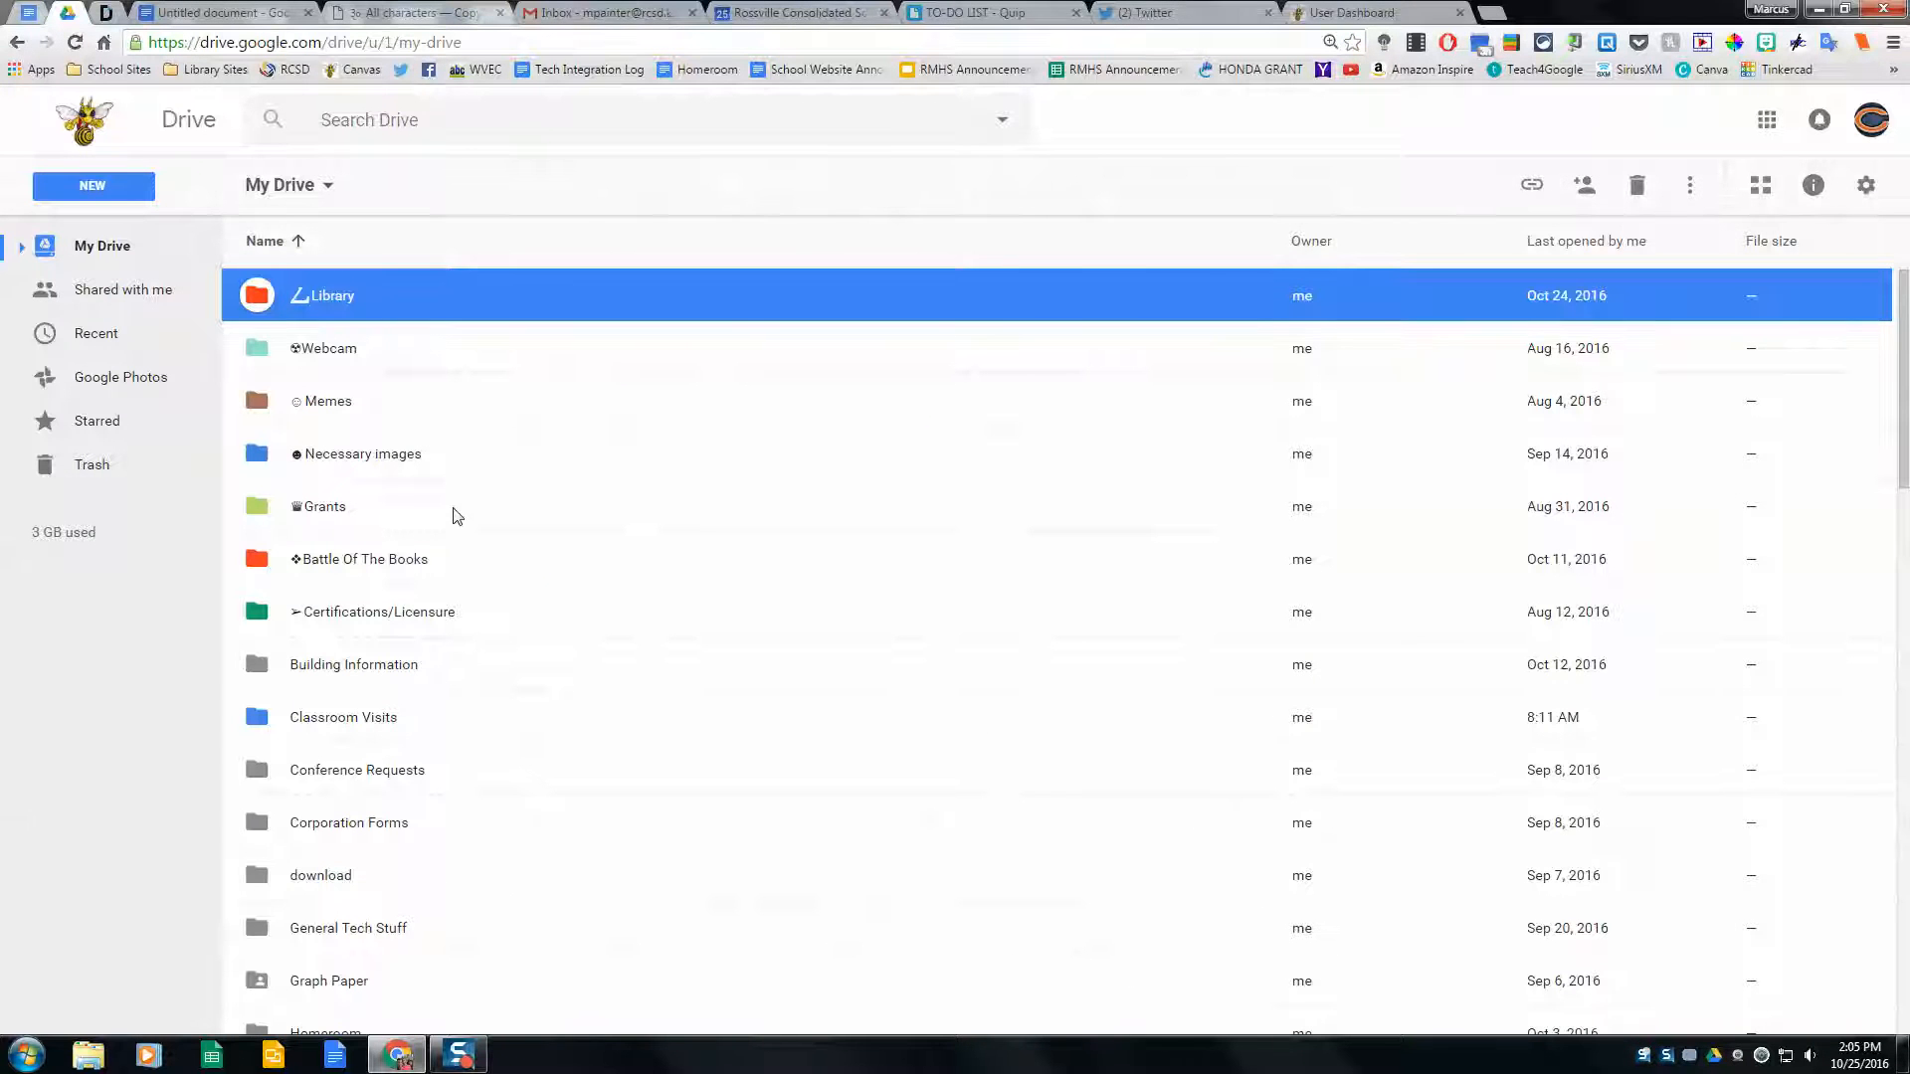
scroll(422, 610, "down", 2)
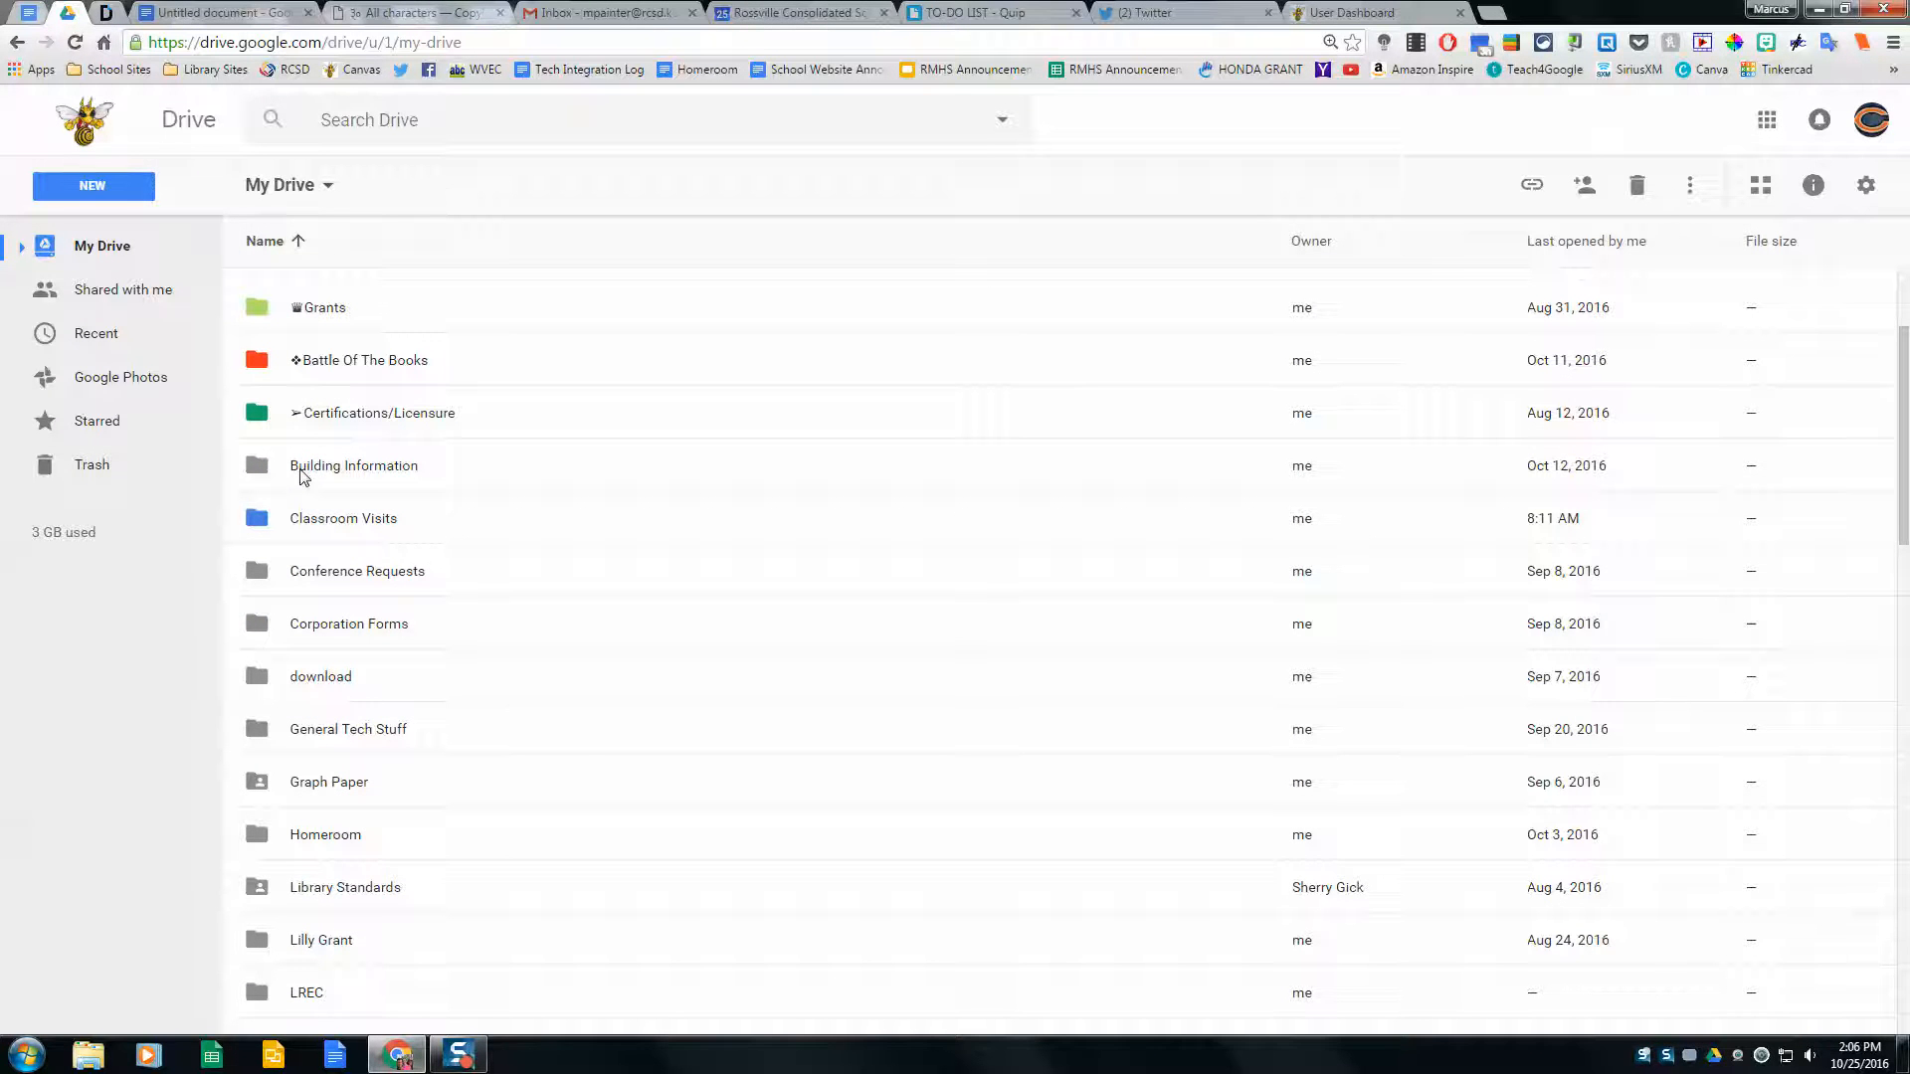
right_click(301, 473)
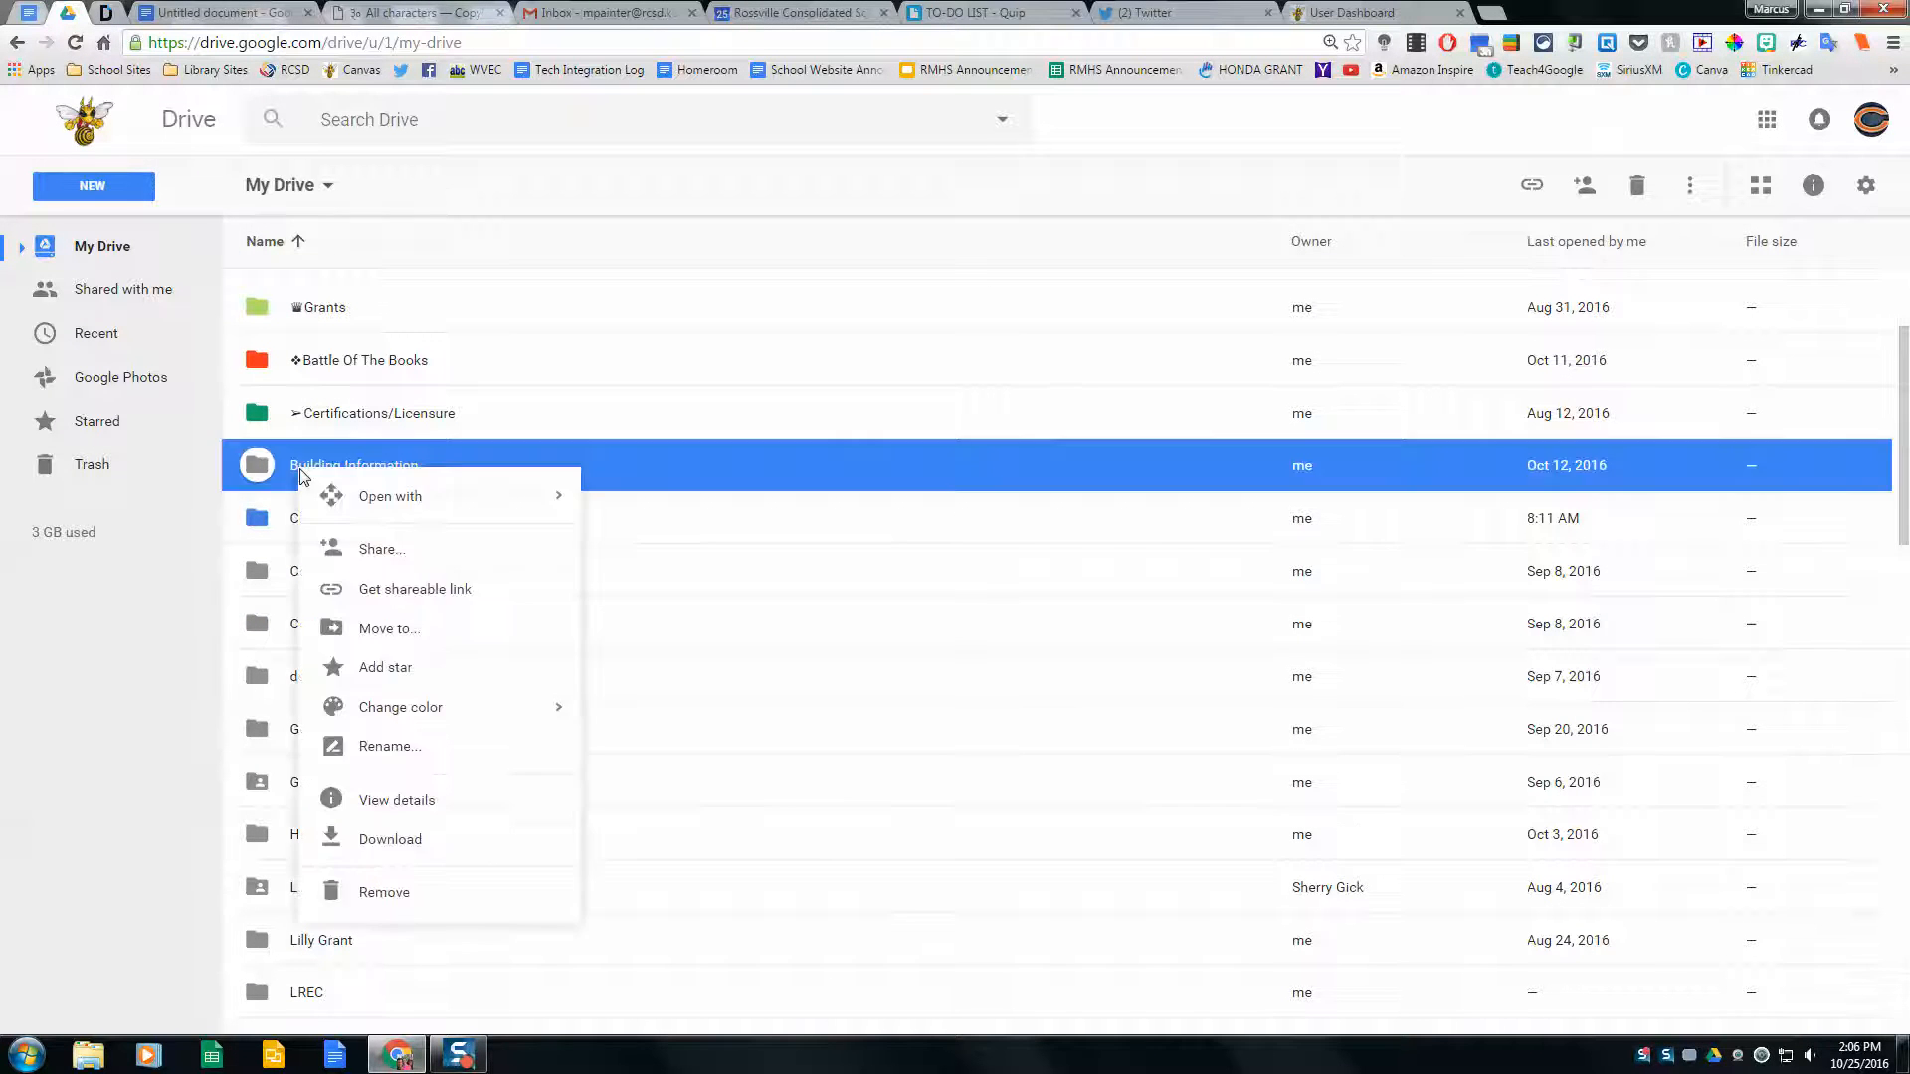
left_click(461, 749)
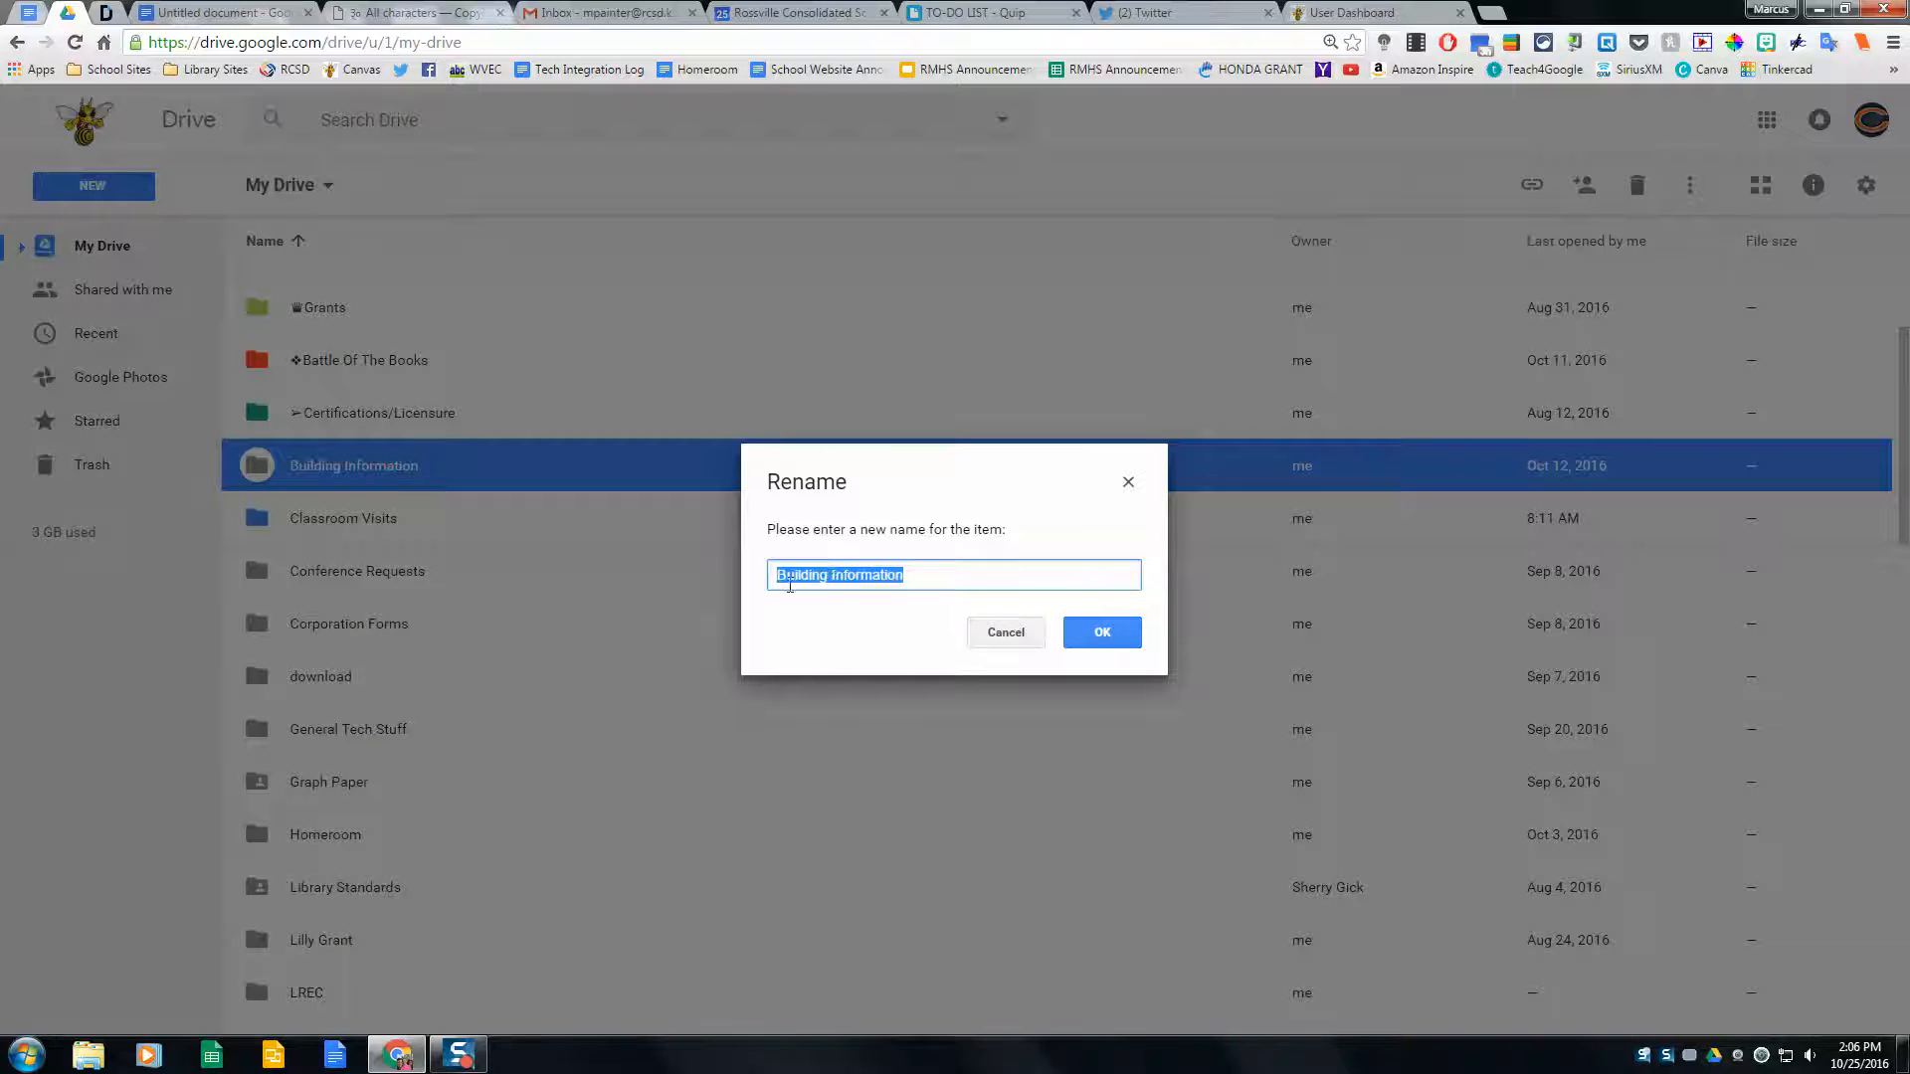
left_click(777, 578)
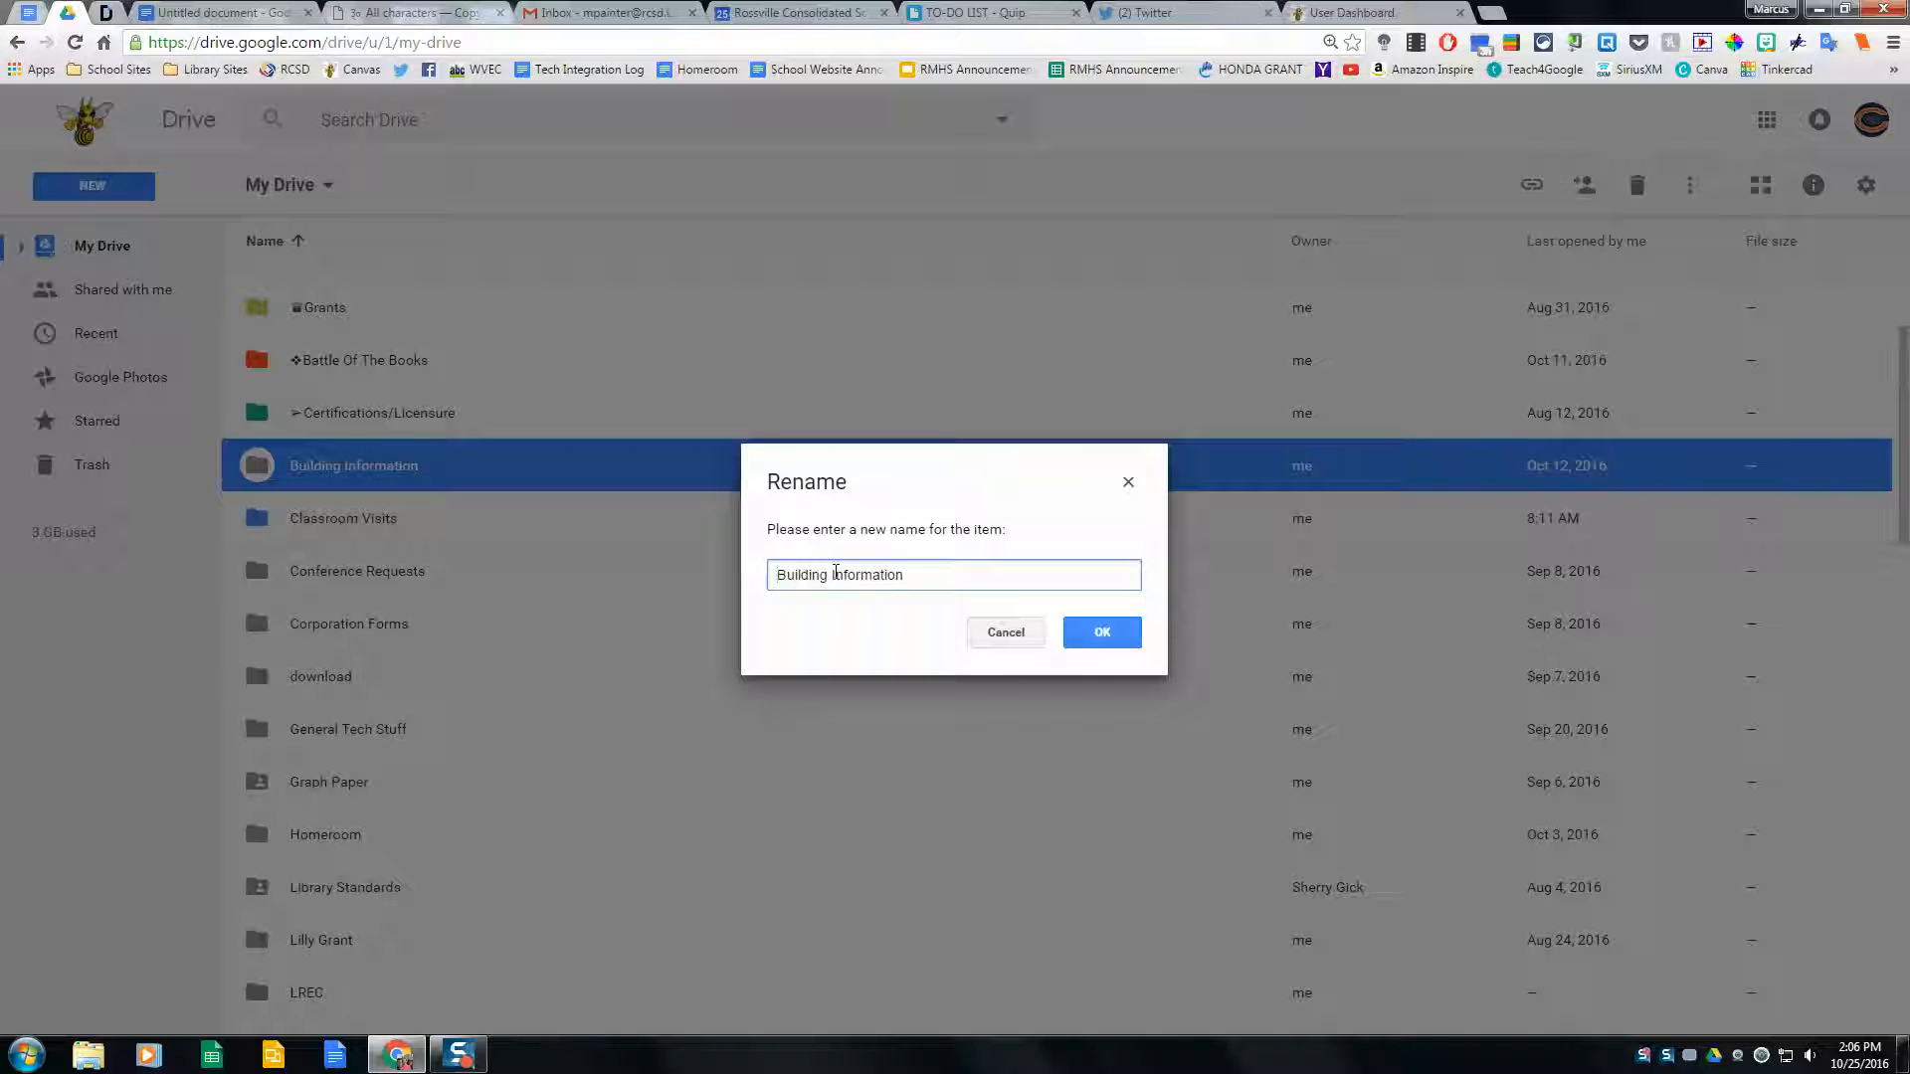
left_click(1895, 77)
left_click(1896, 77)
left_click(1893, 45)
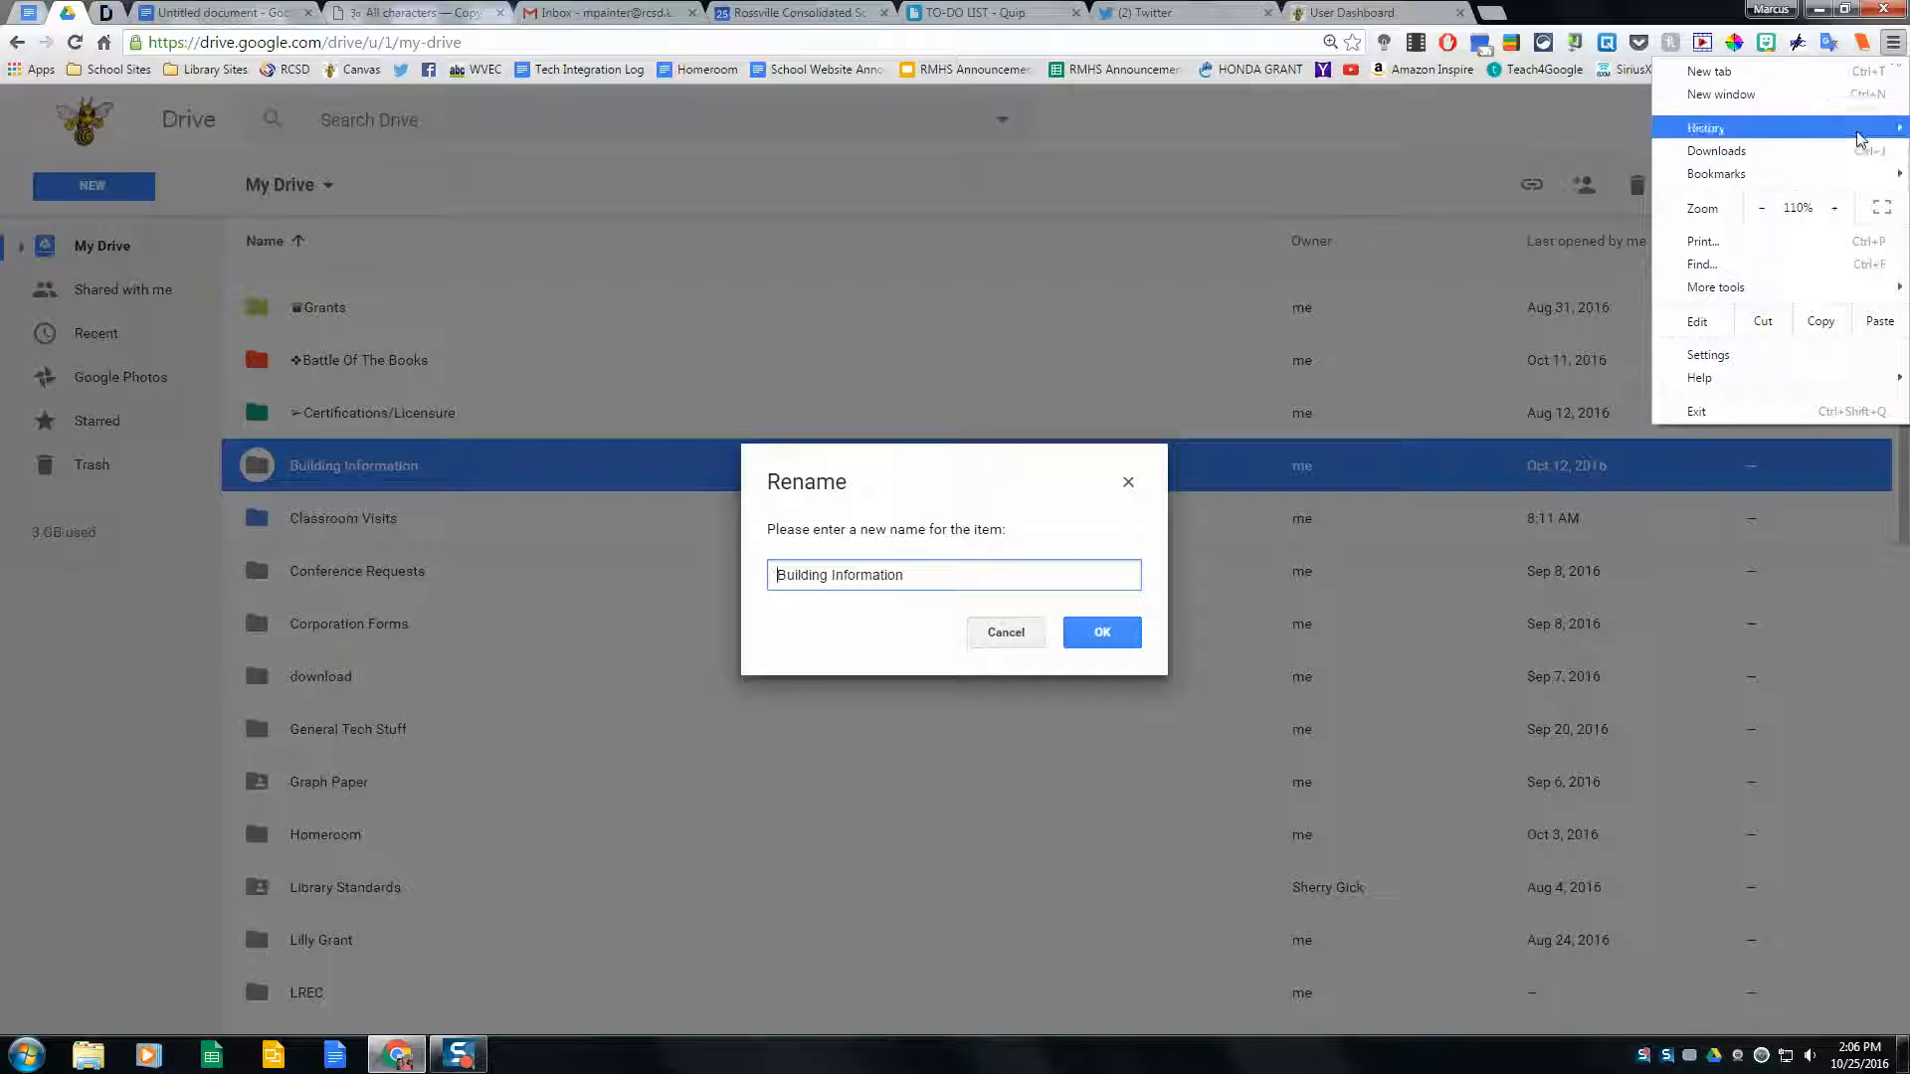
left_click(1878, 321)
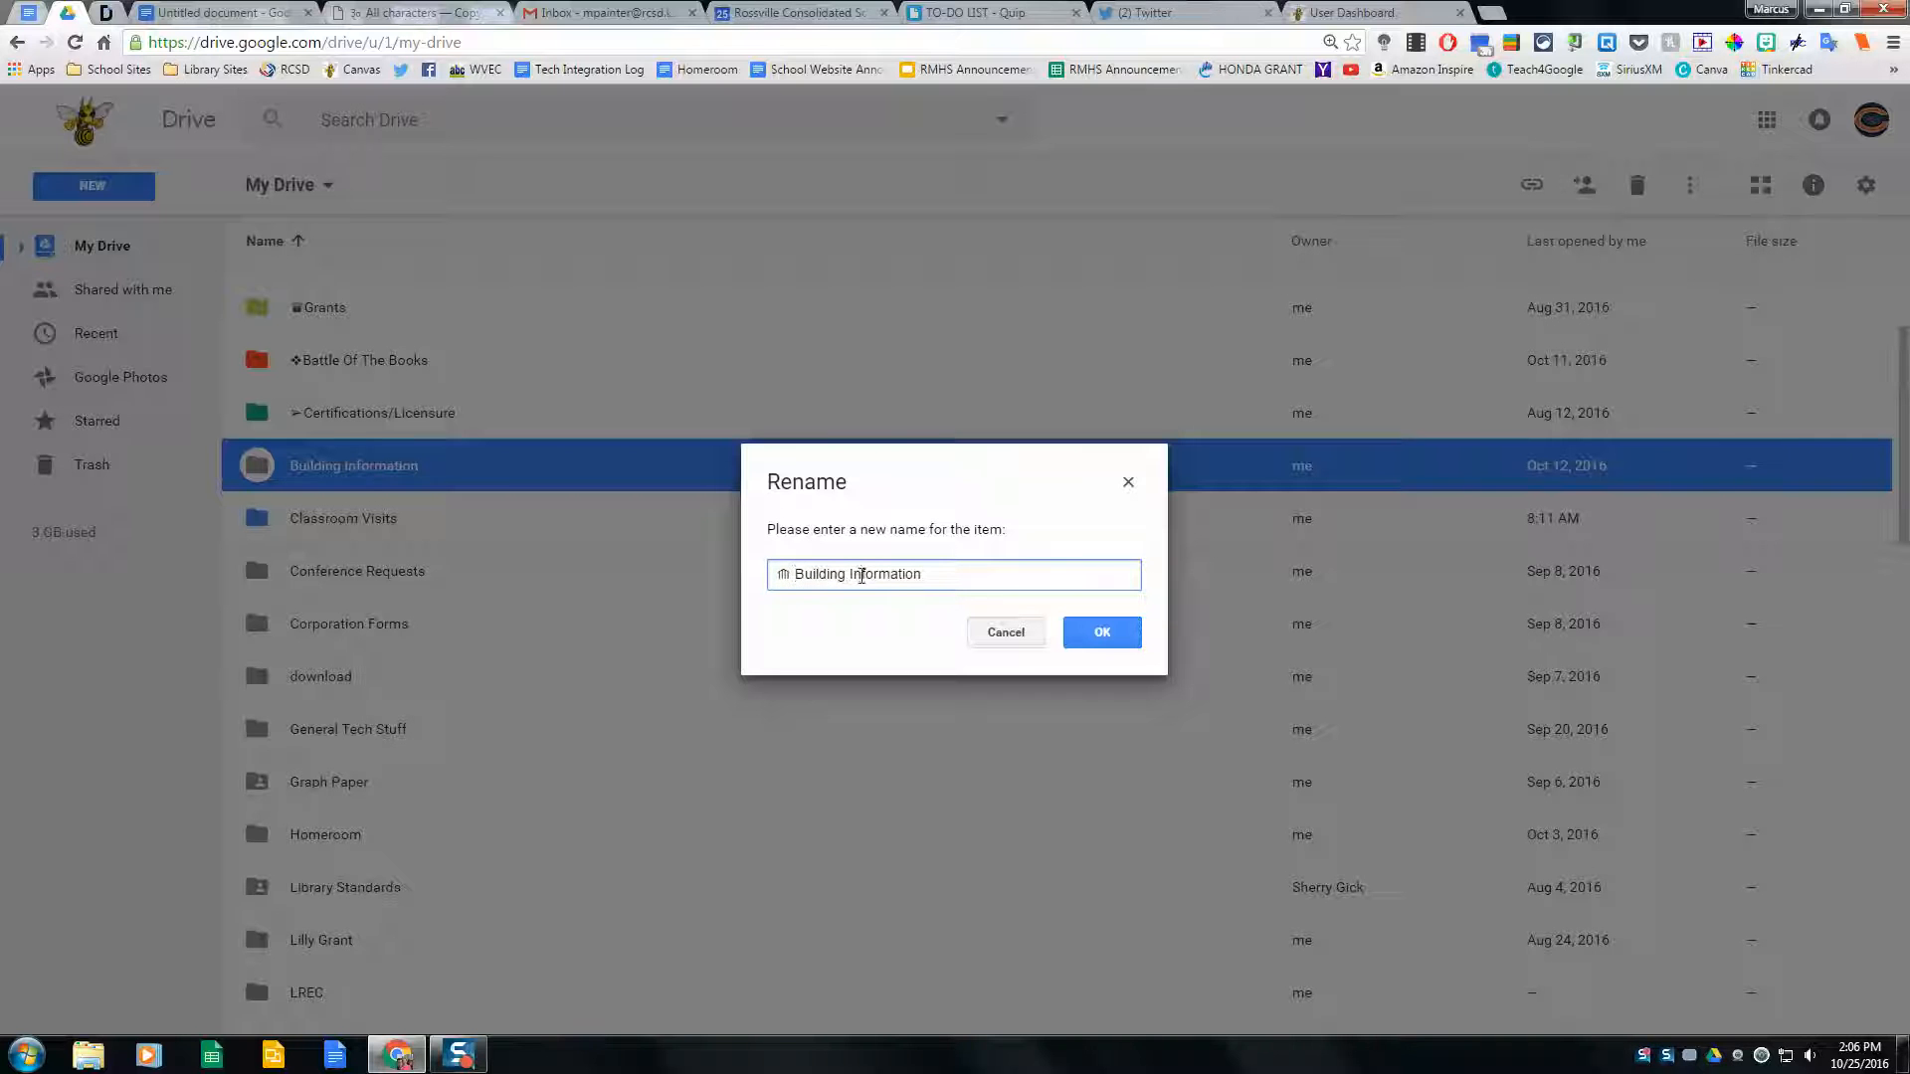
left_click(1103, 634)
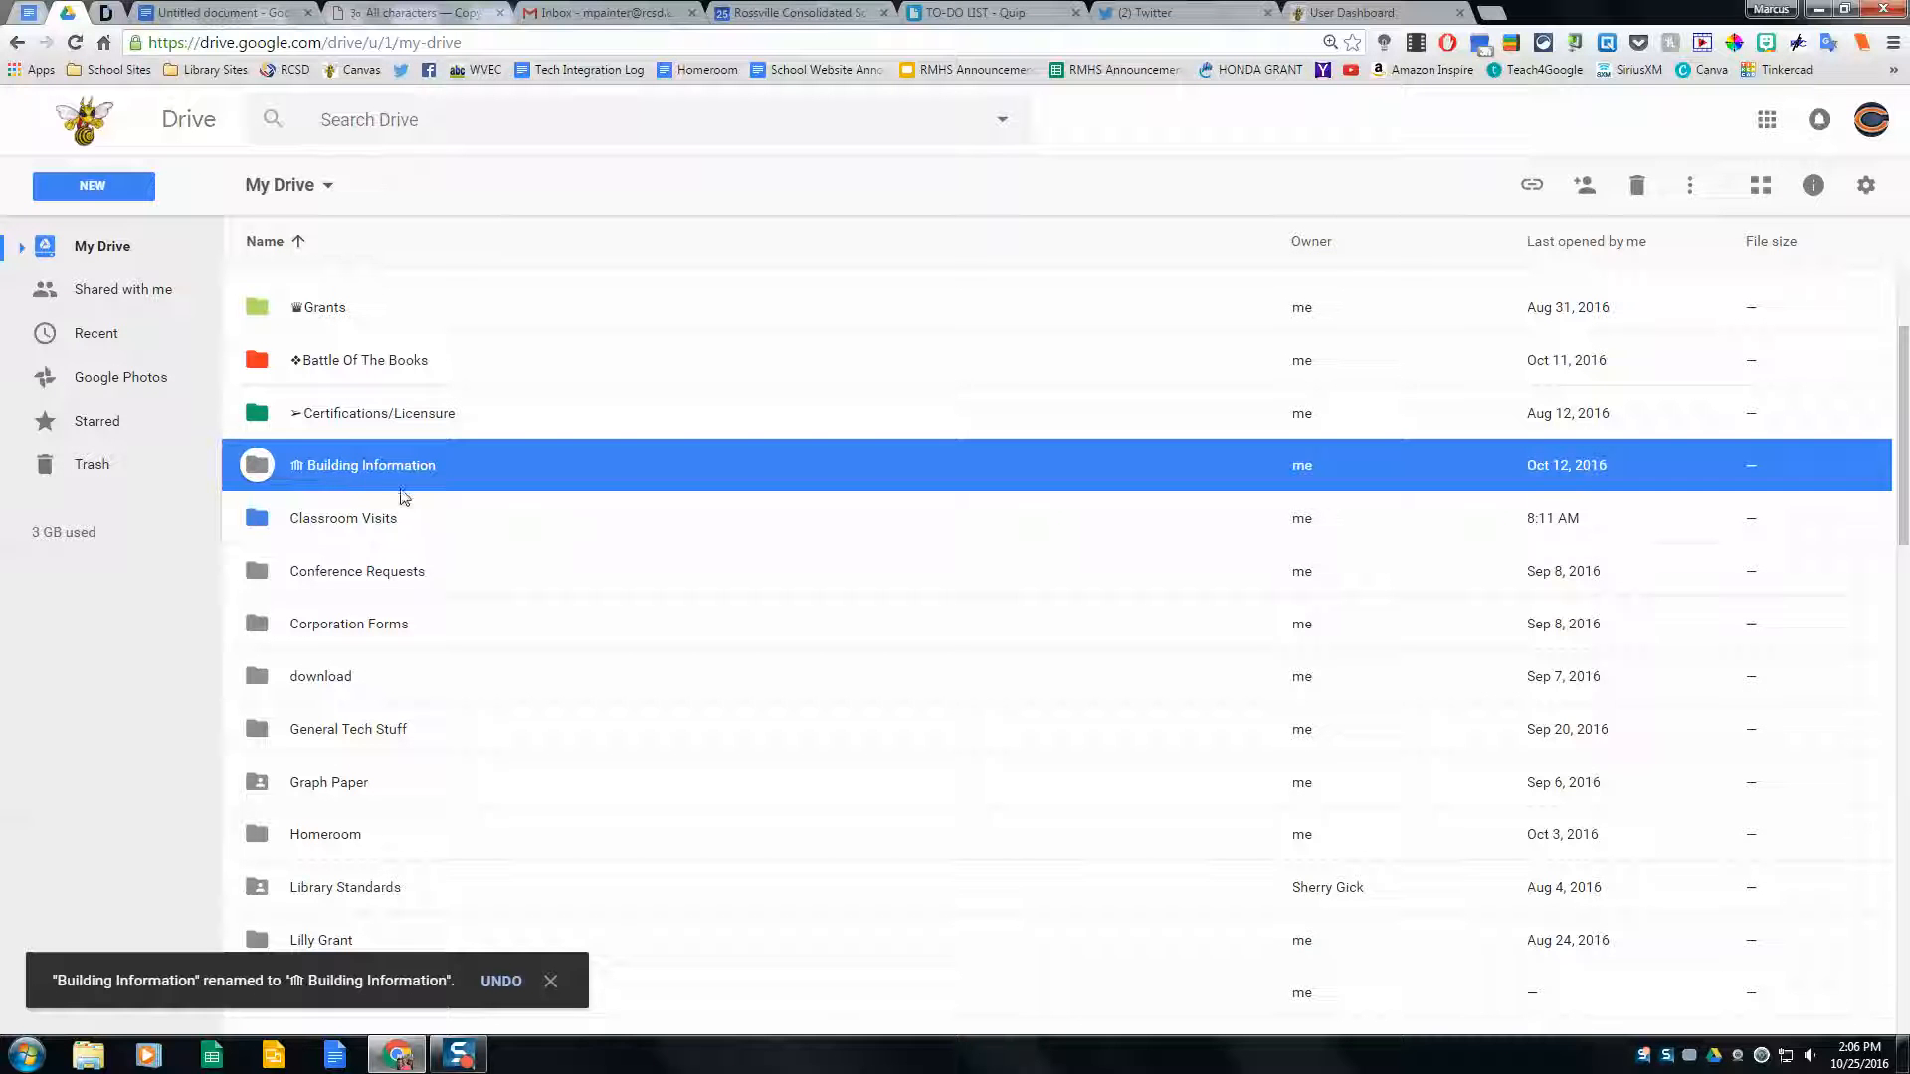
- Review the folder list in My Drive, examining the folders' colors, symbols and order
left_click(529, 530)
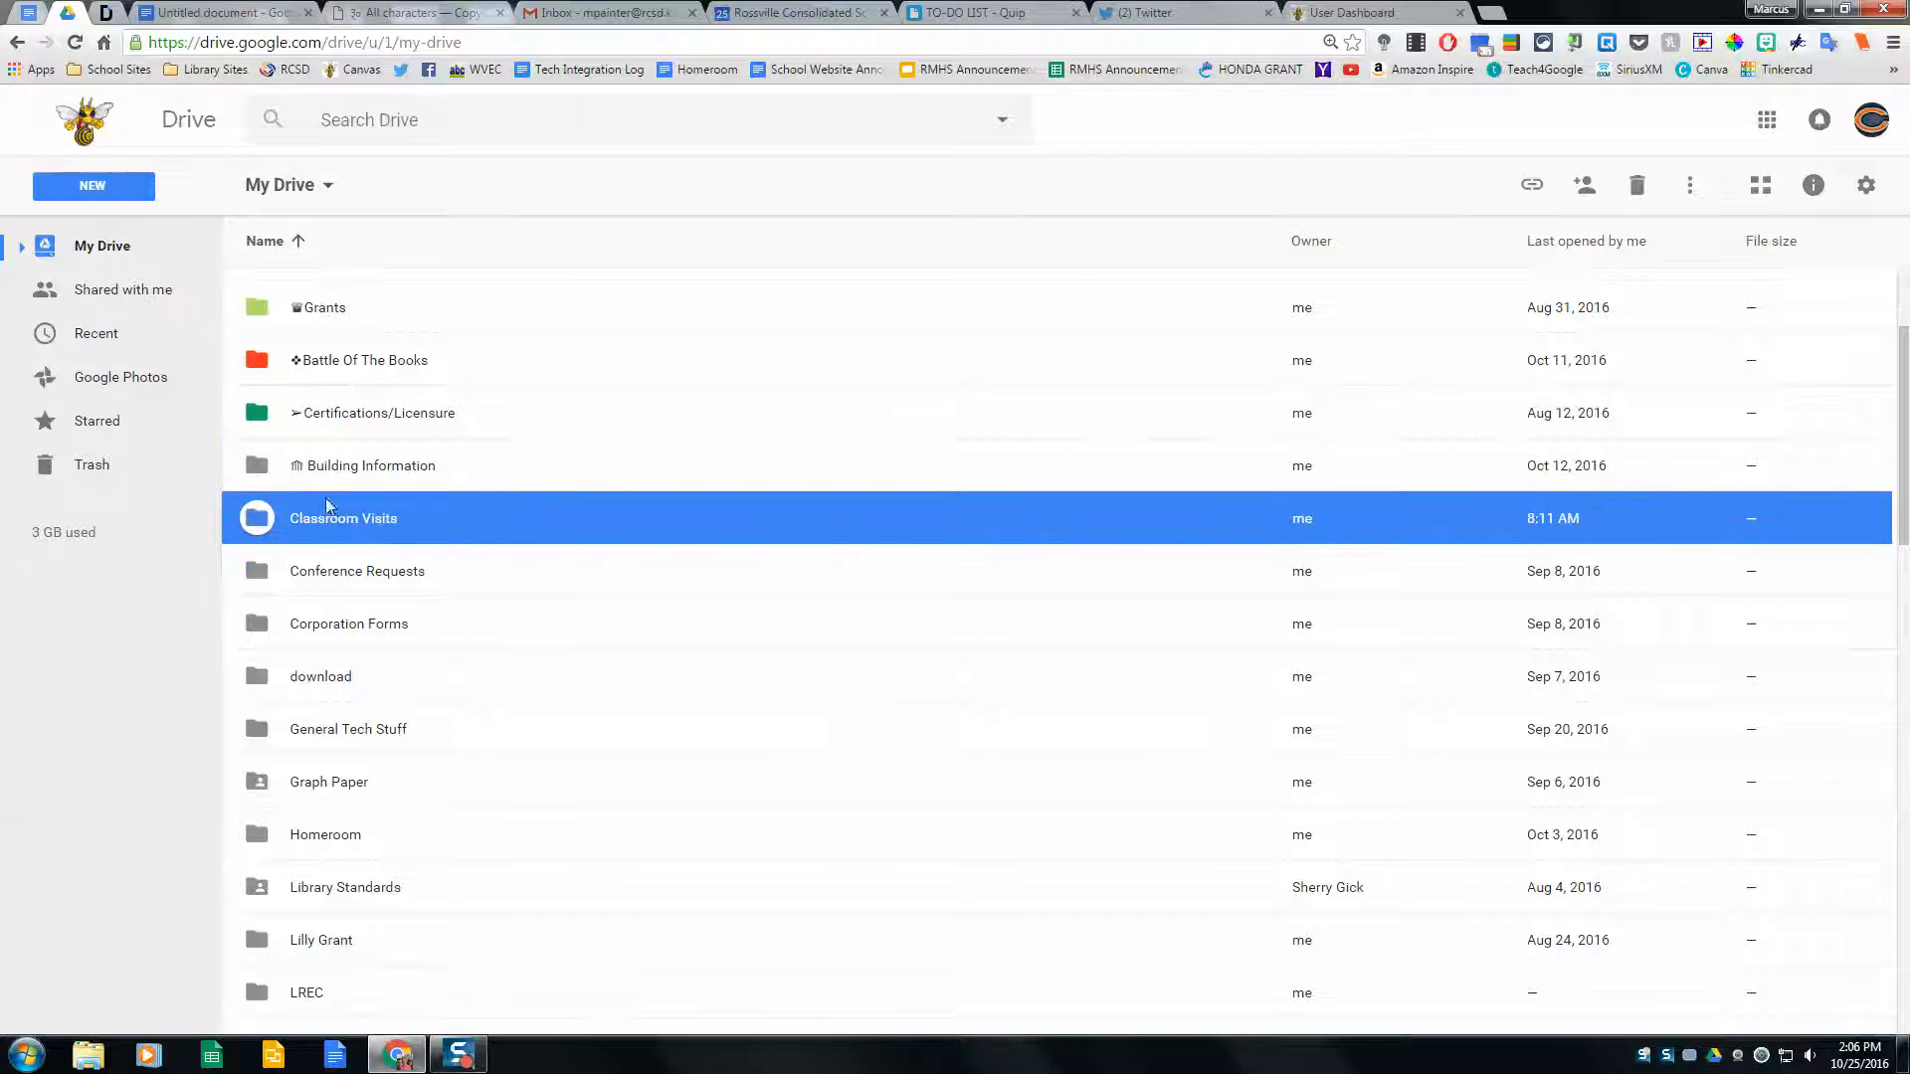
scroll(475, 560, "down", 2)
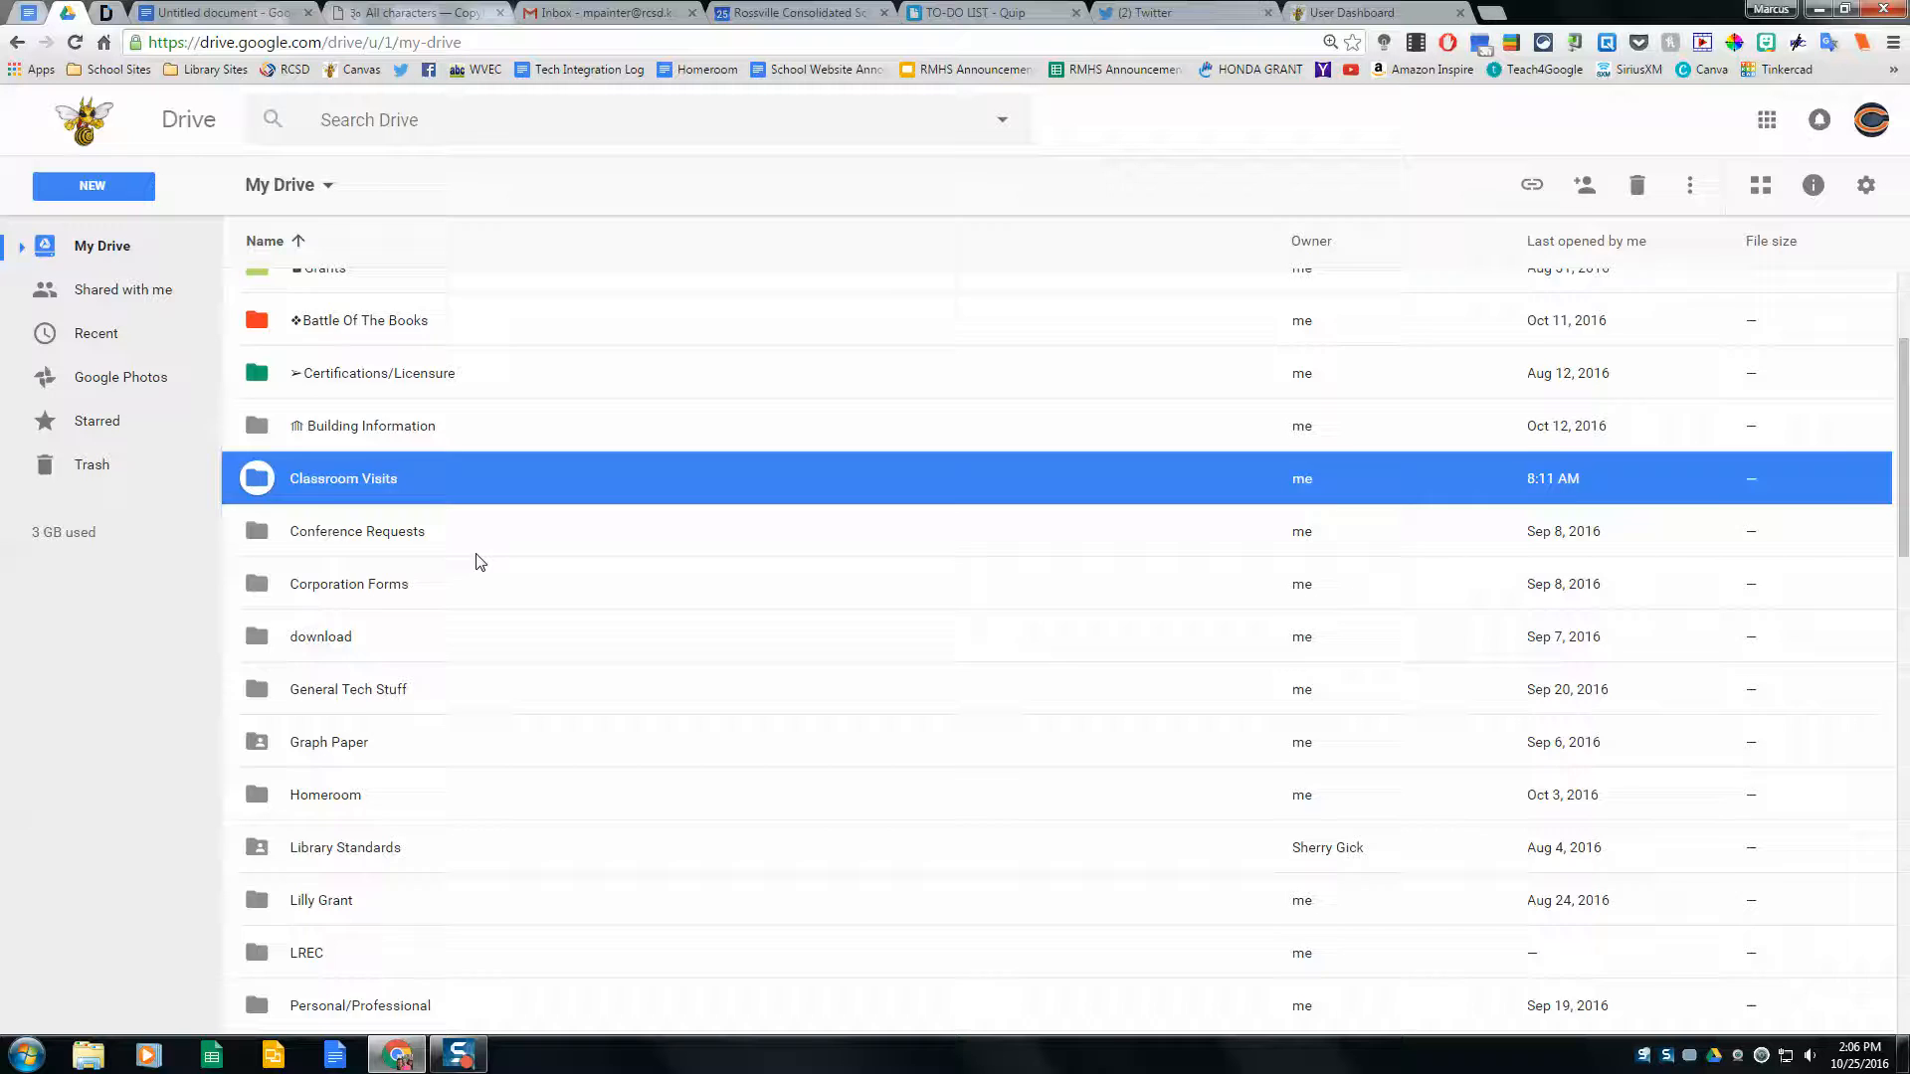
scroll(476, 560, "up", 4)
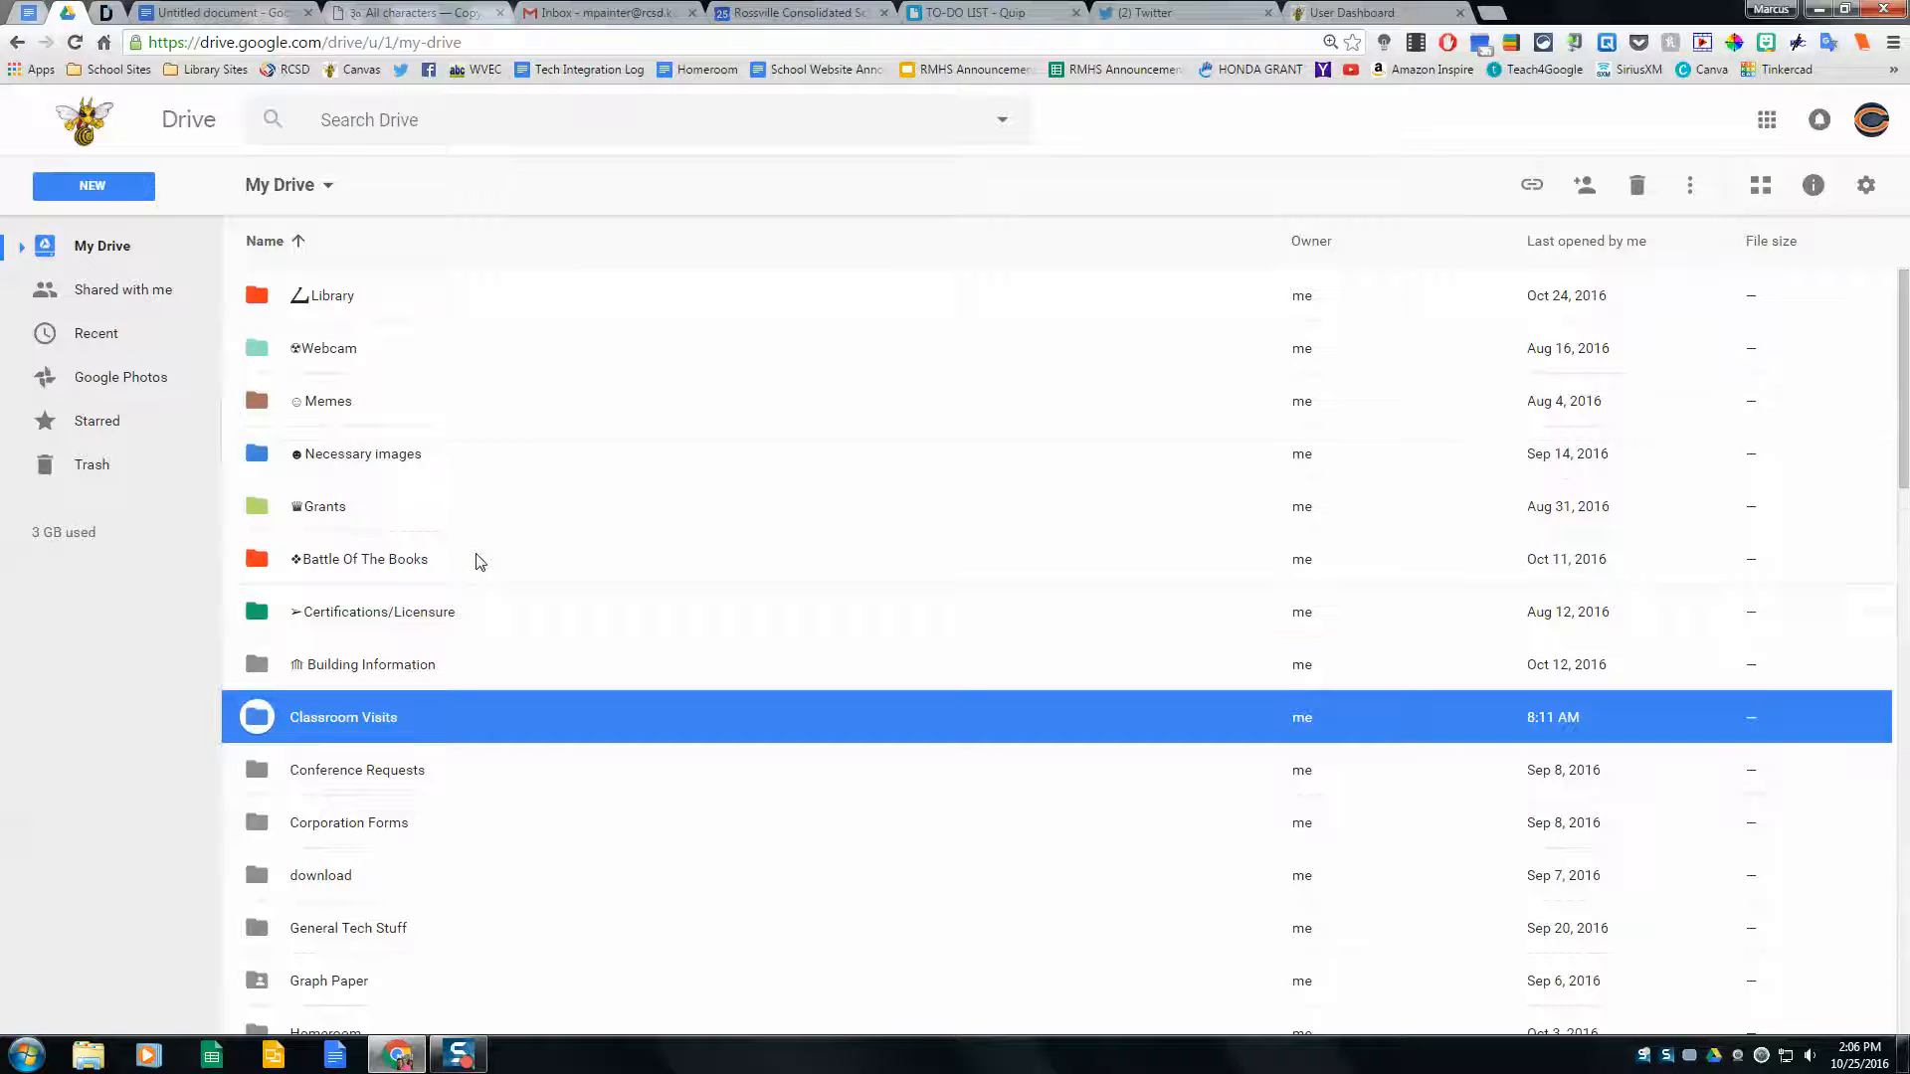
scroll(479, 563, "down", 1)
scroll(478, 562, "down", 1)
scroll(478, 562, "down", 1)
scroll(478, 562, "up", 3)
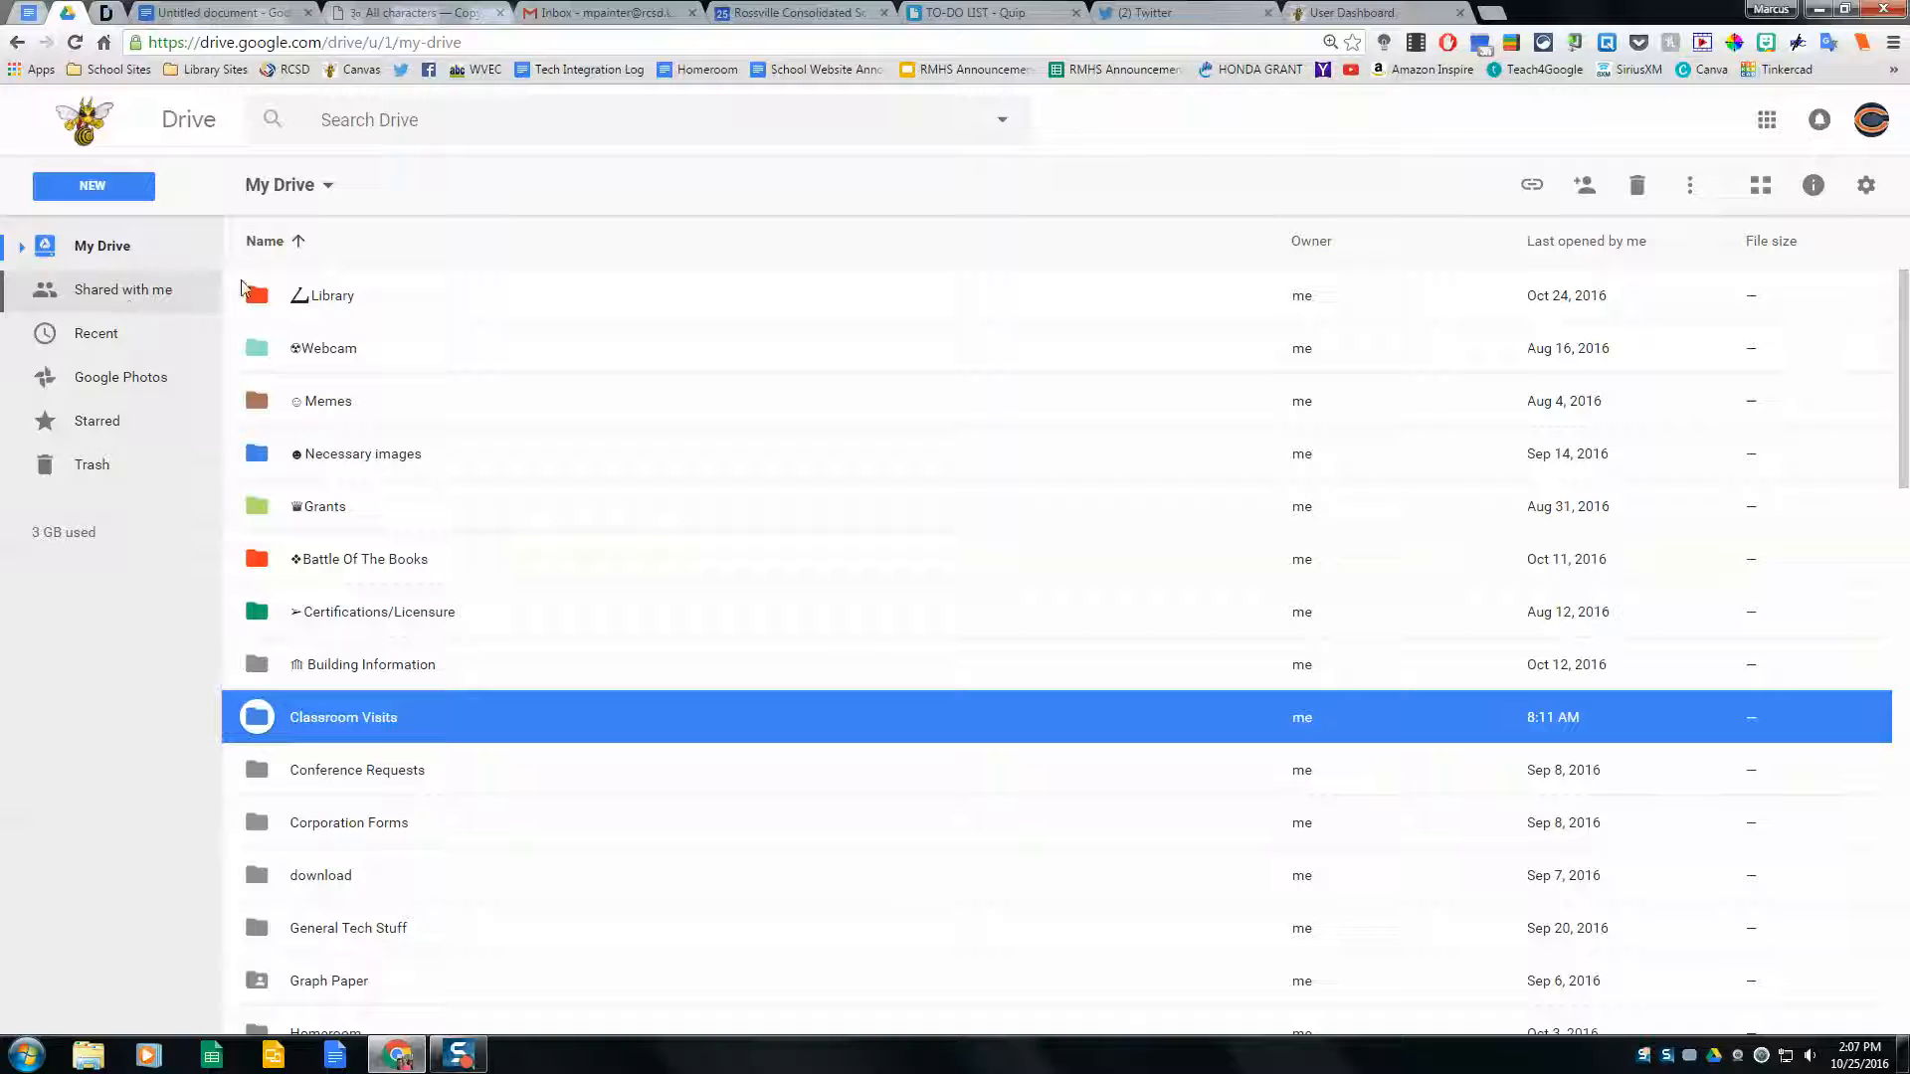
- Search Drive for "cura", check the suggested match and clear the search
left_click(378, 120)
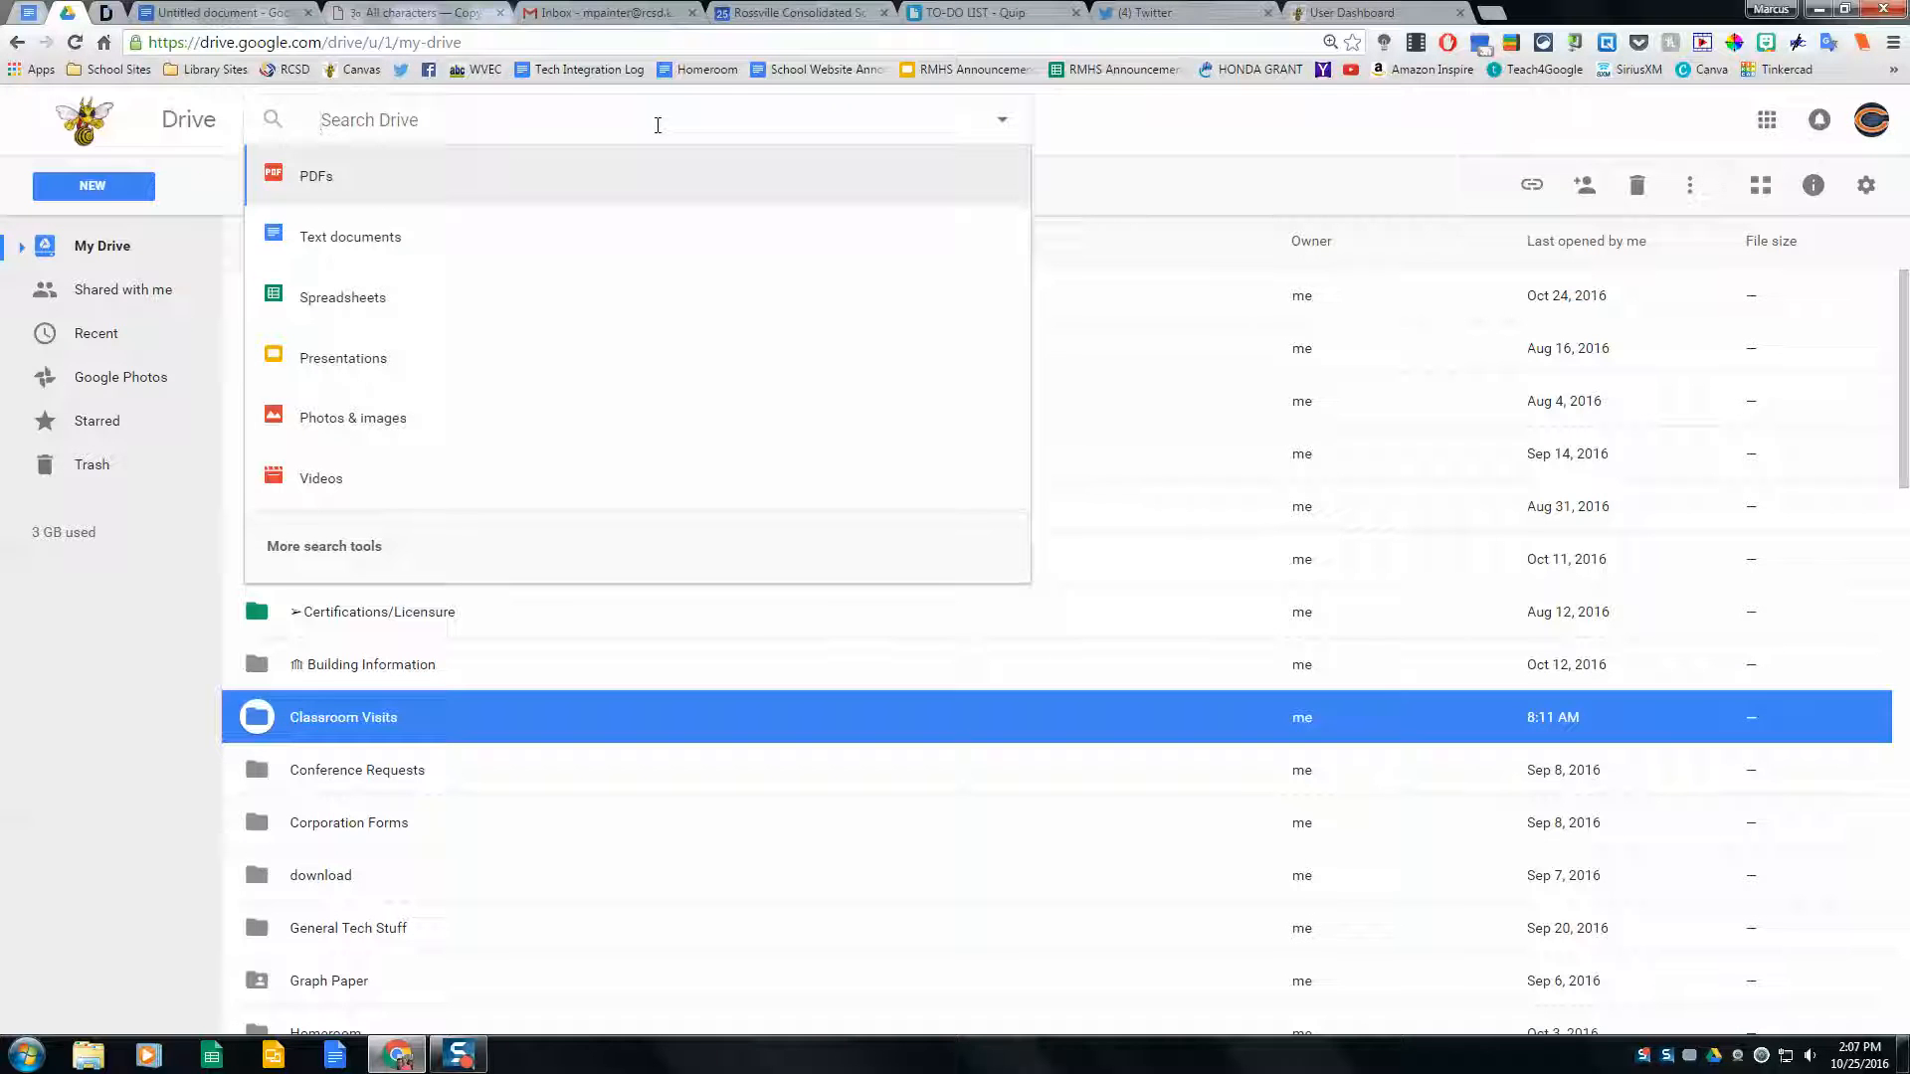
type("cura")
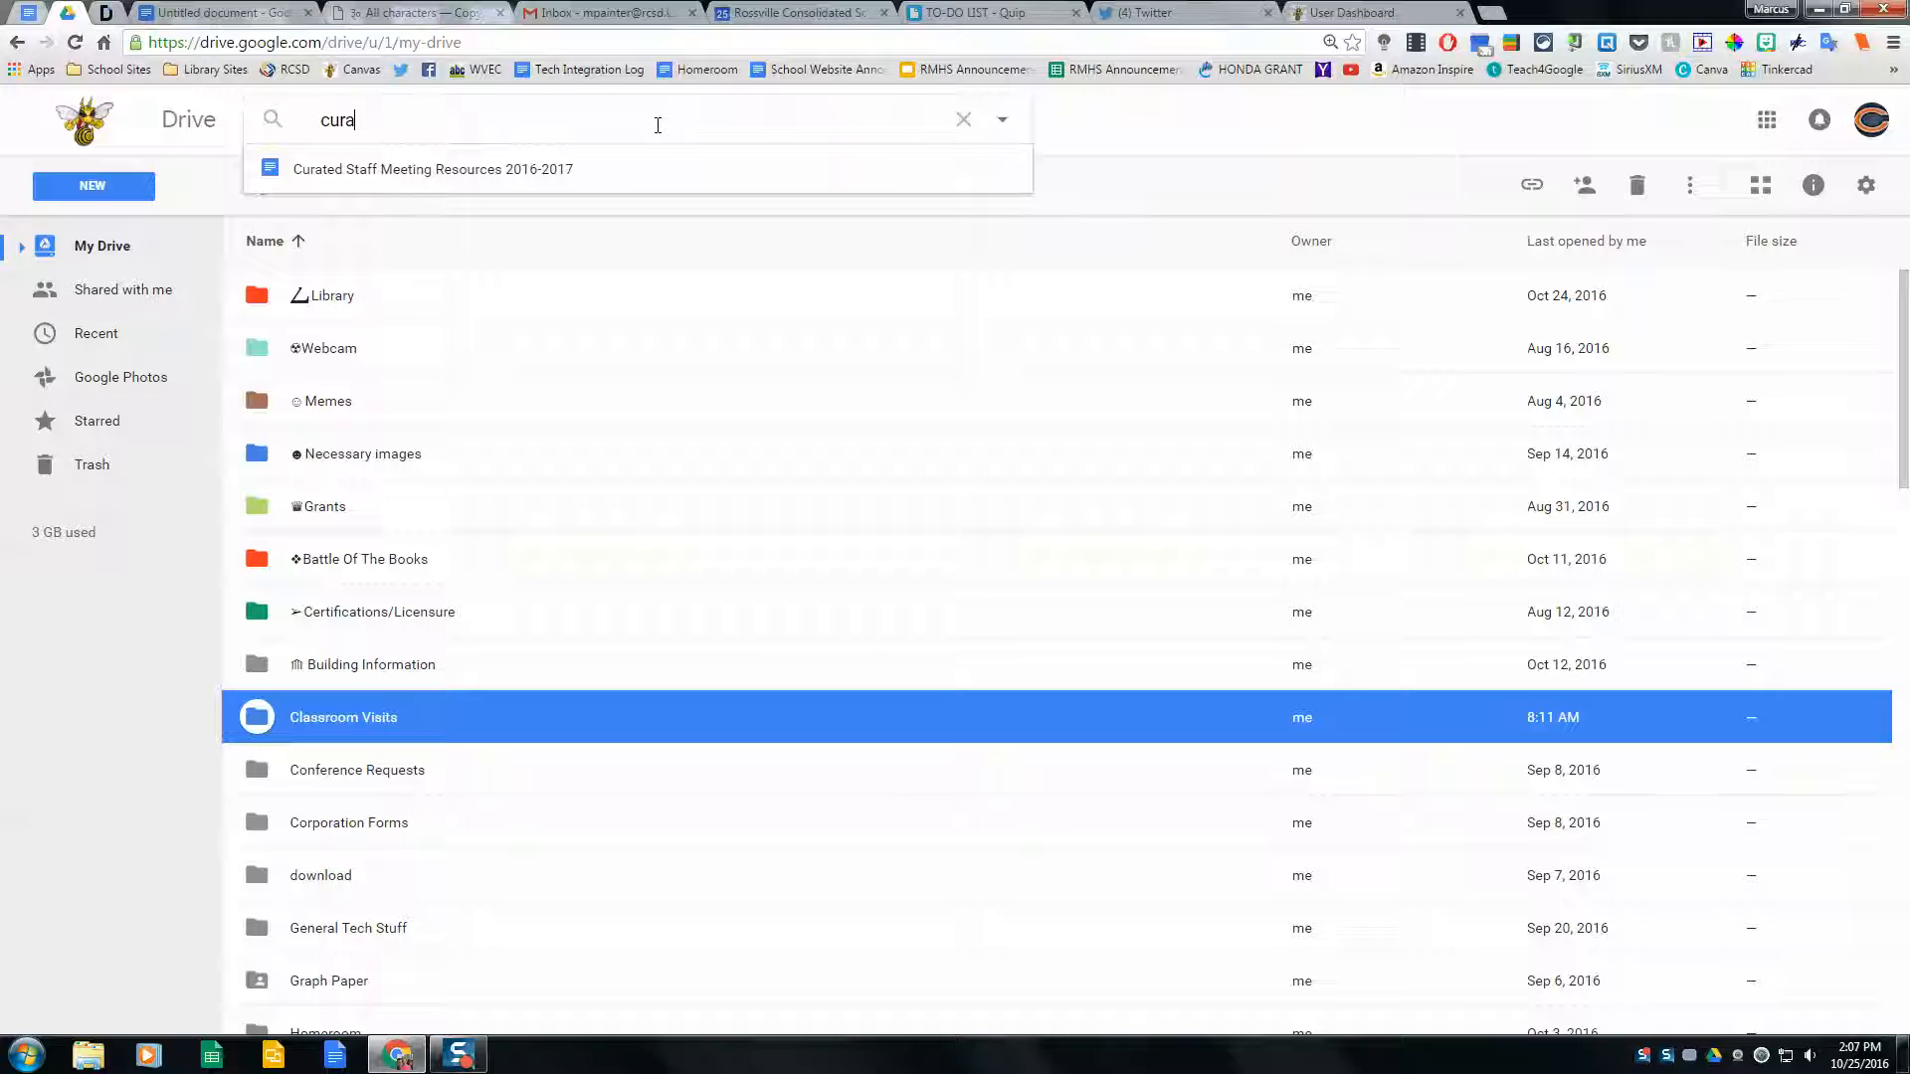
key("Down")
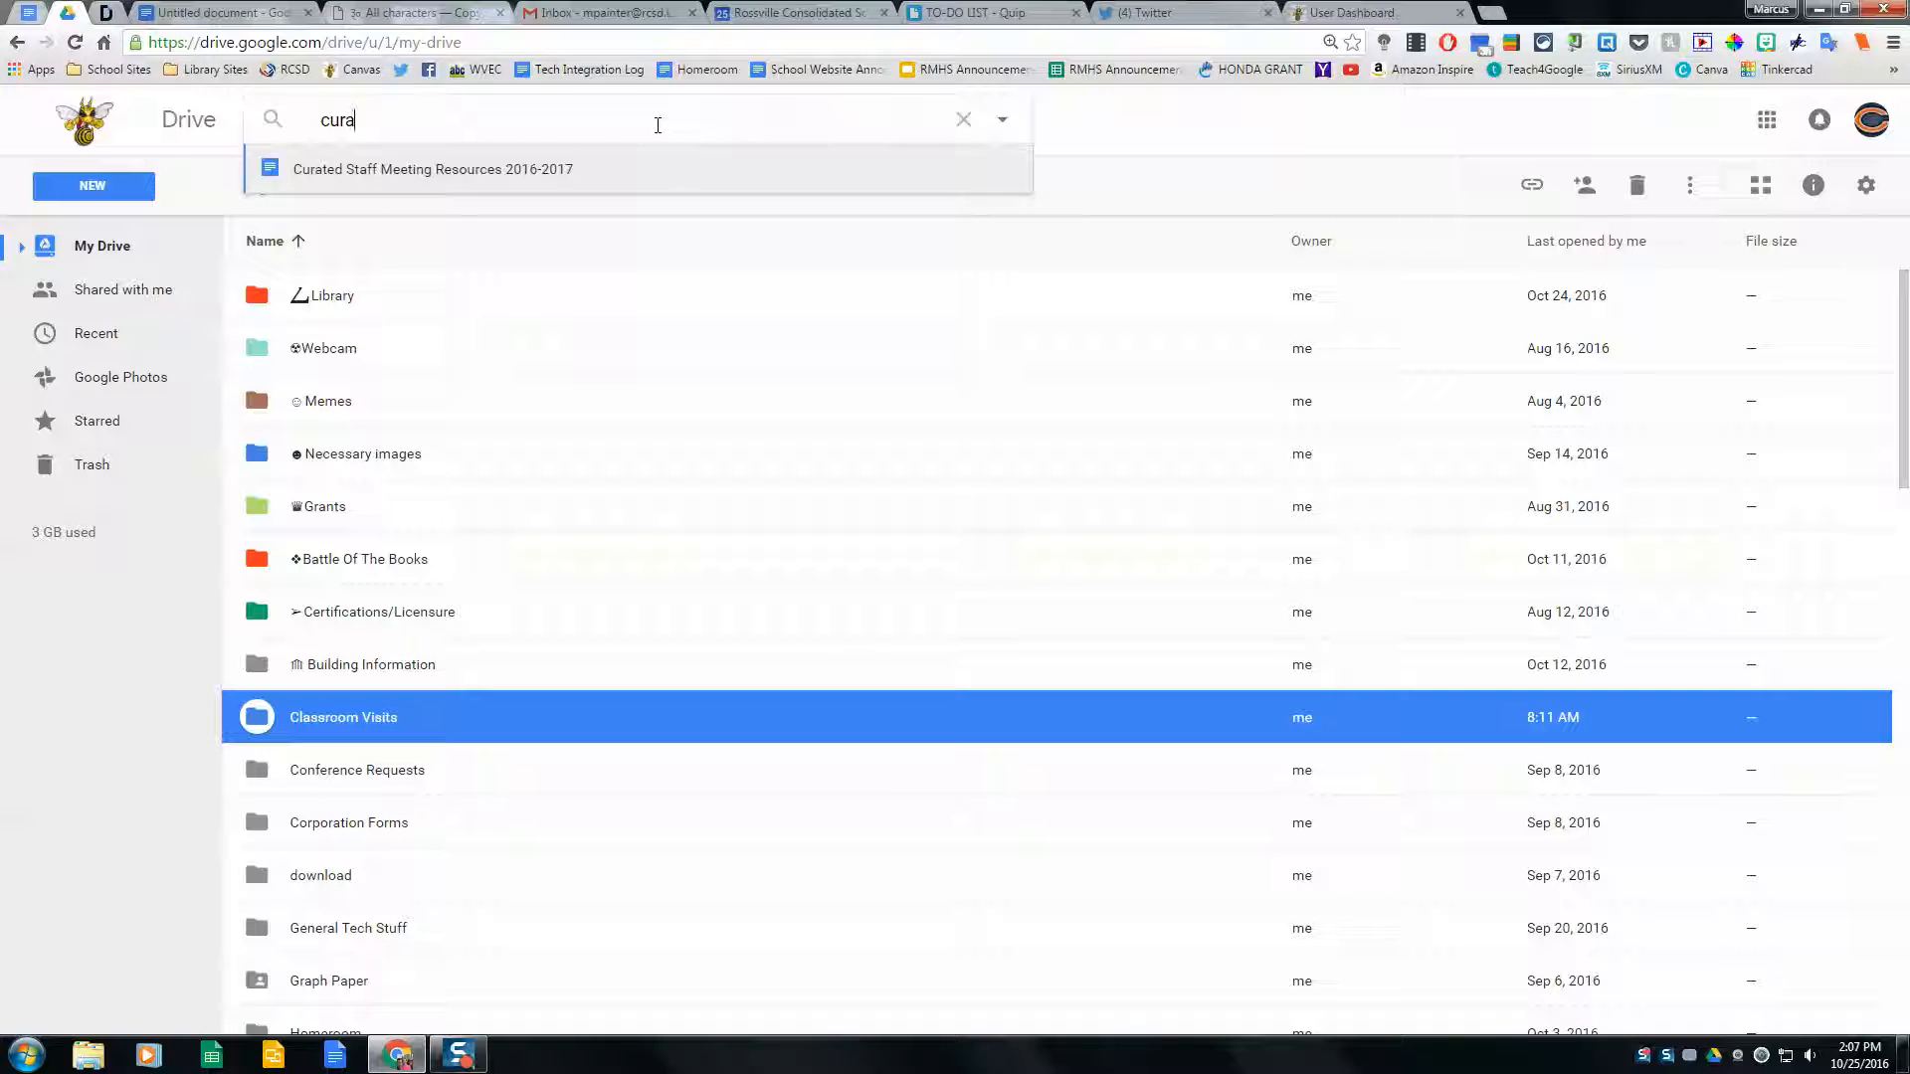
key("BackSpace")
key("BackSpace")
key("BackSpace")
key("BackSpace")
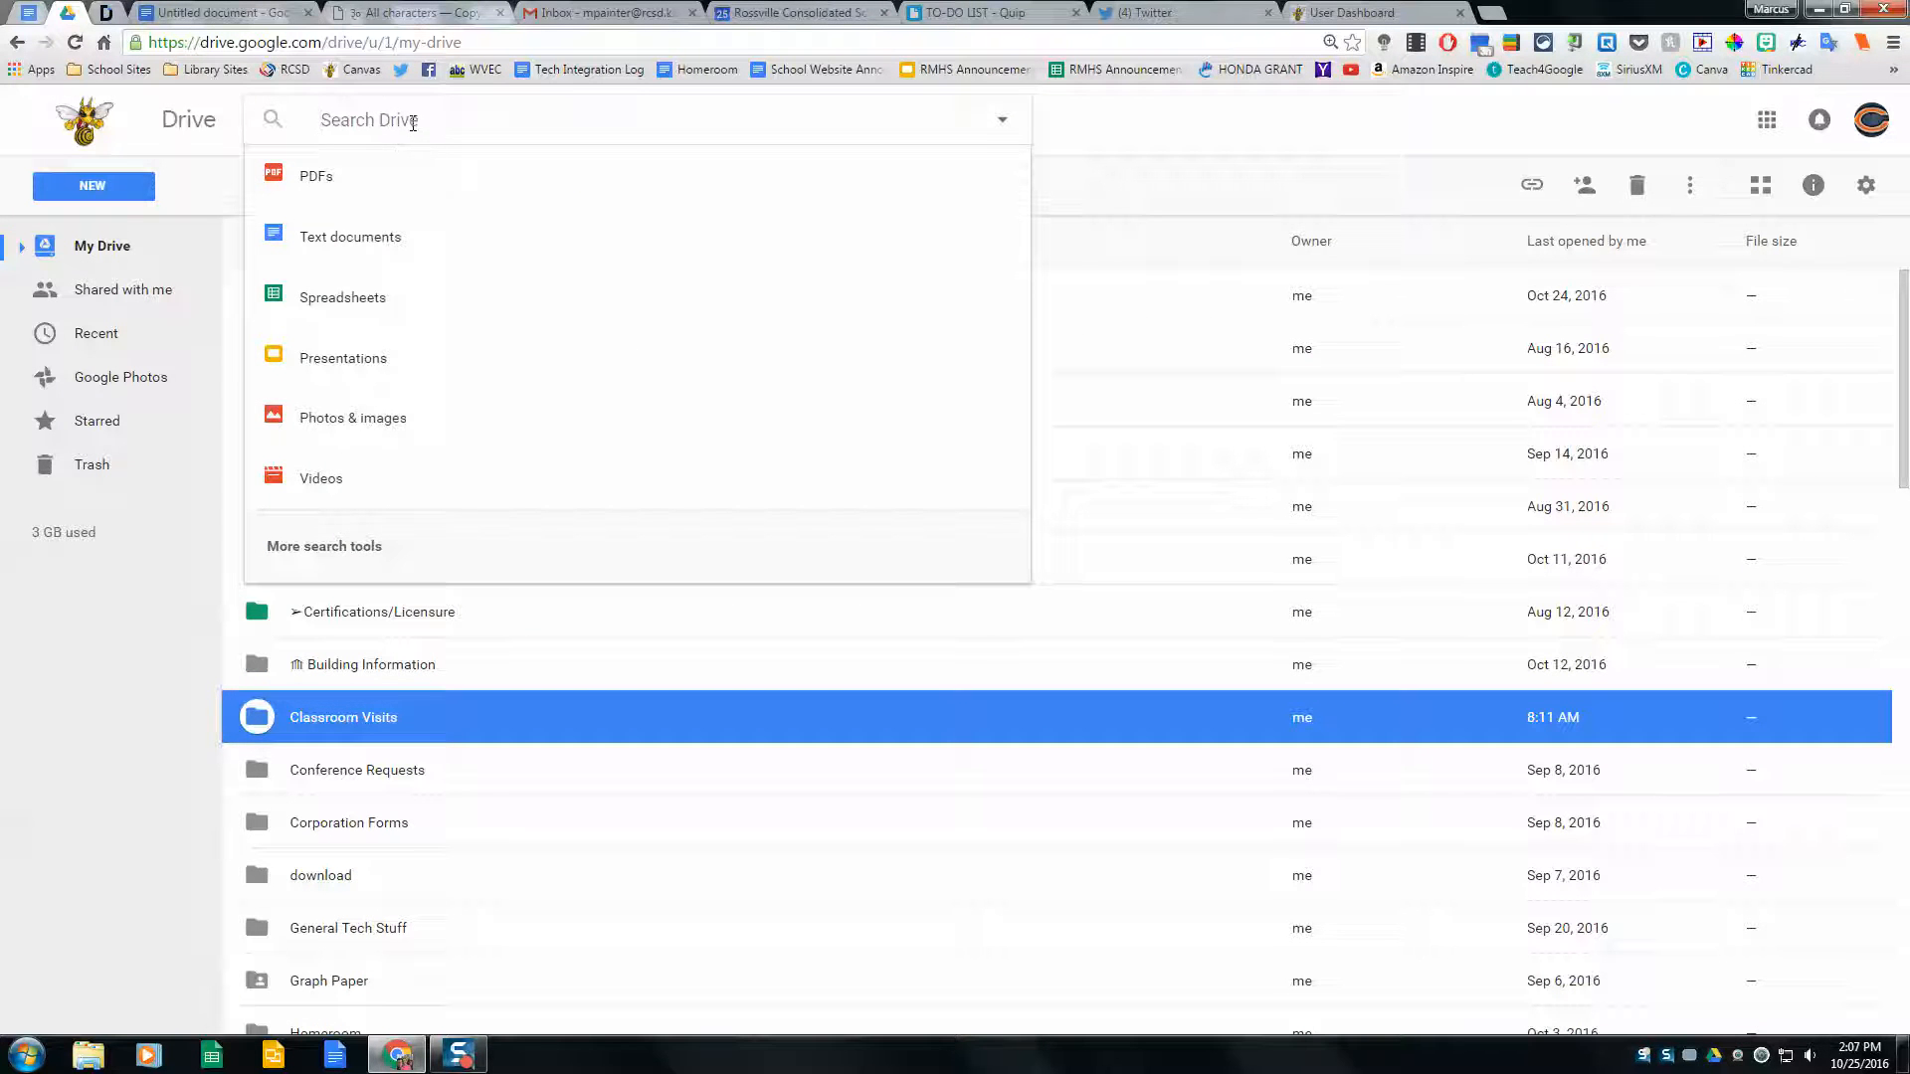
- Open the files shared with the account and add PSAT2016ParentLetter.docx to My Drive
left_click(147, 297)
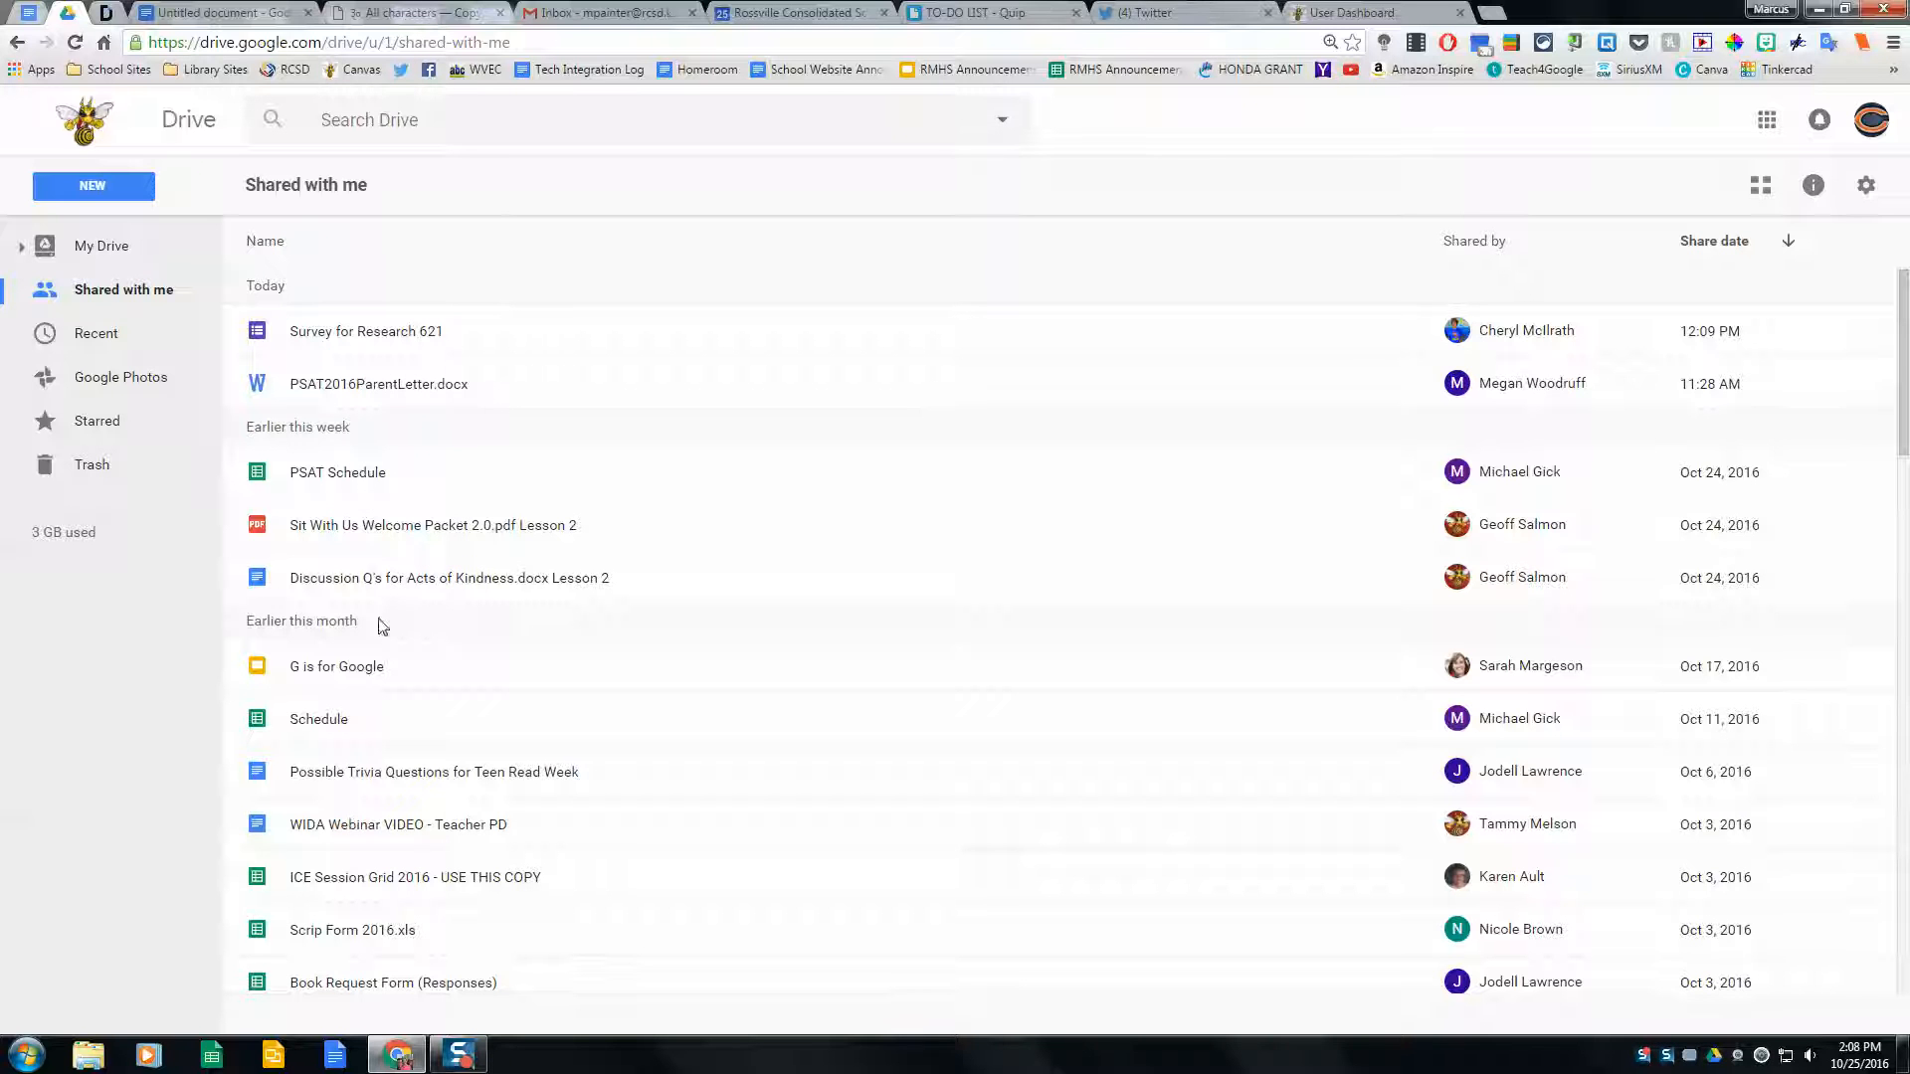
left_click(319, 680)
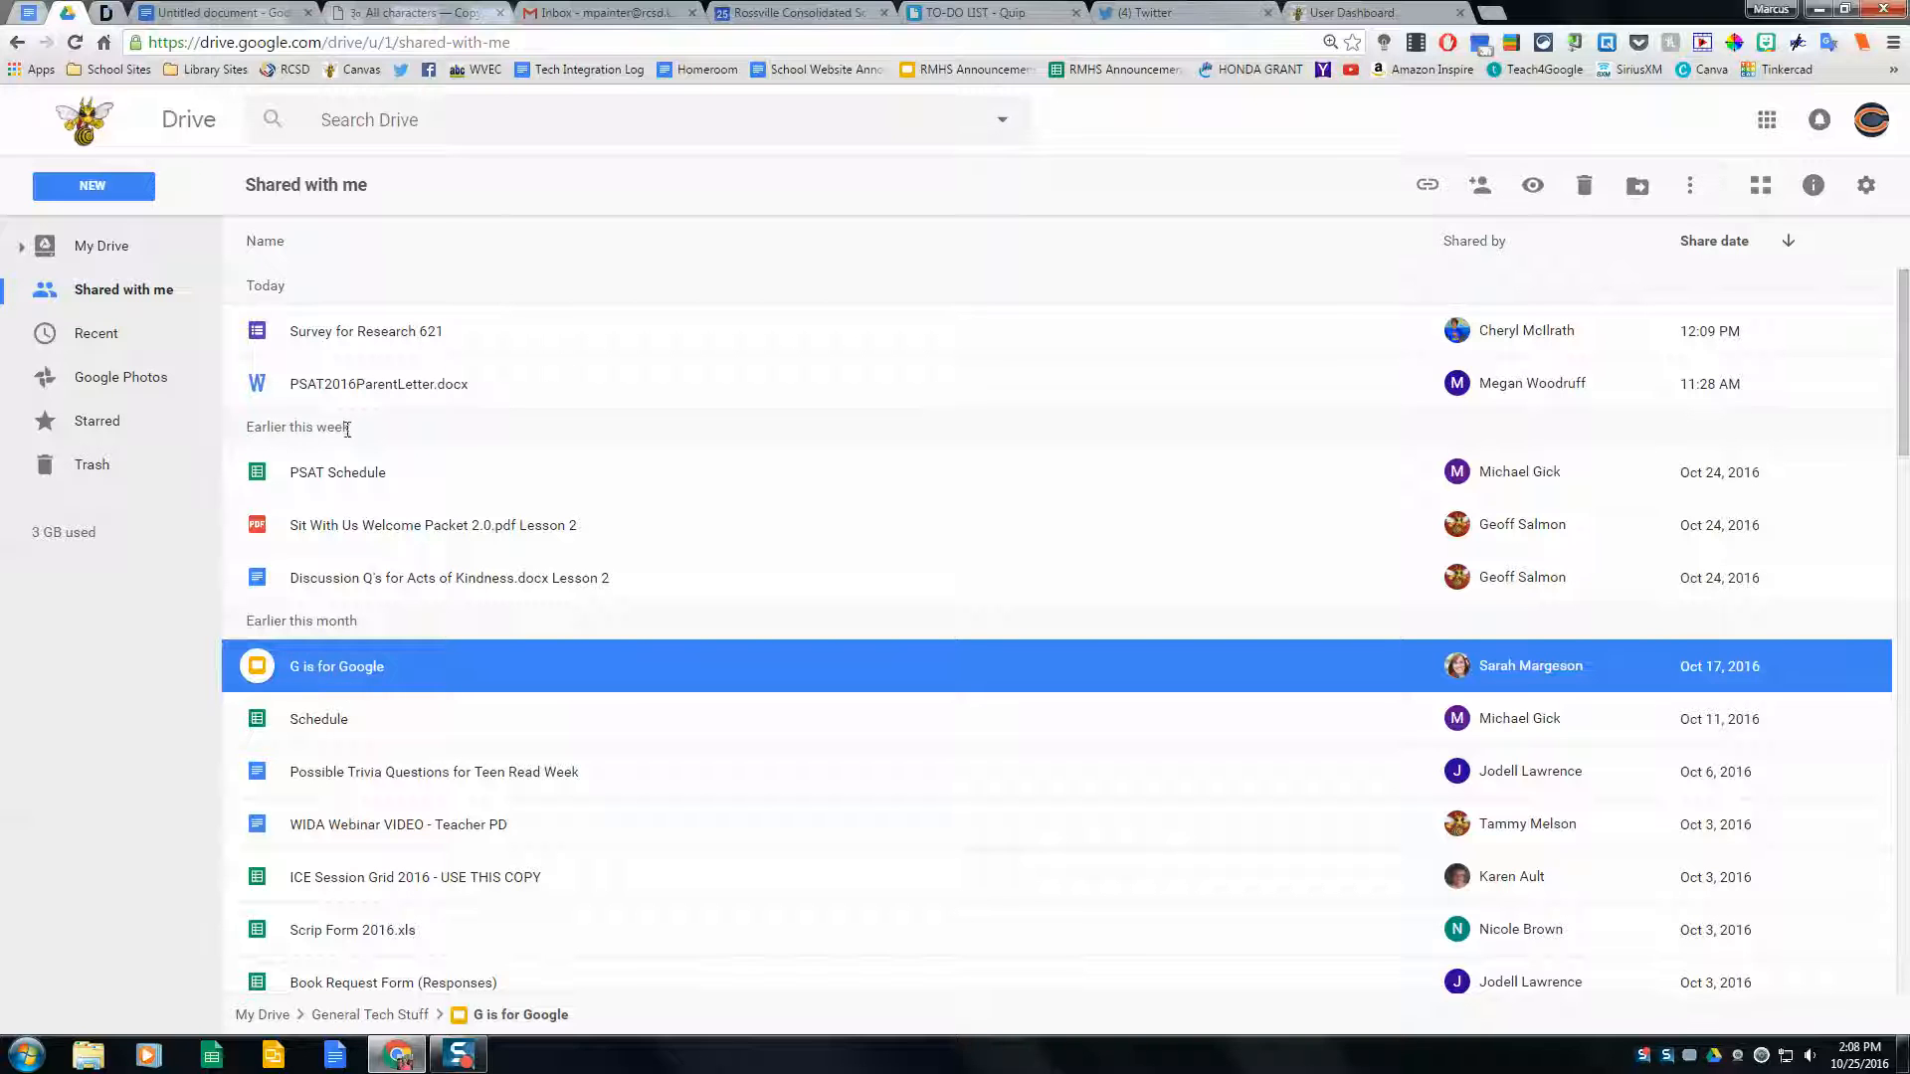
left_click(358, 390)
right_click(360, 390)
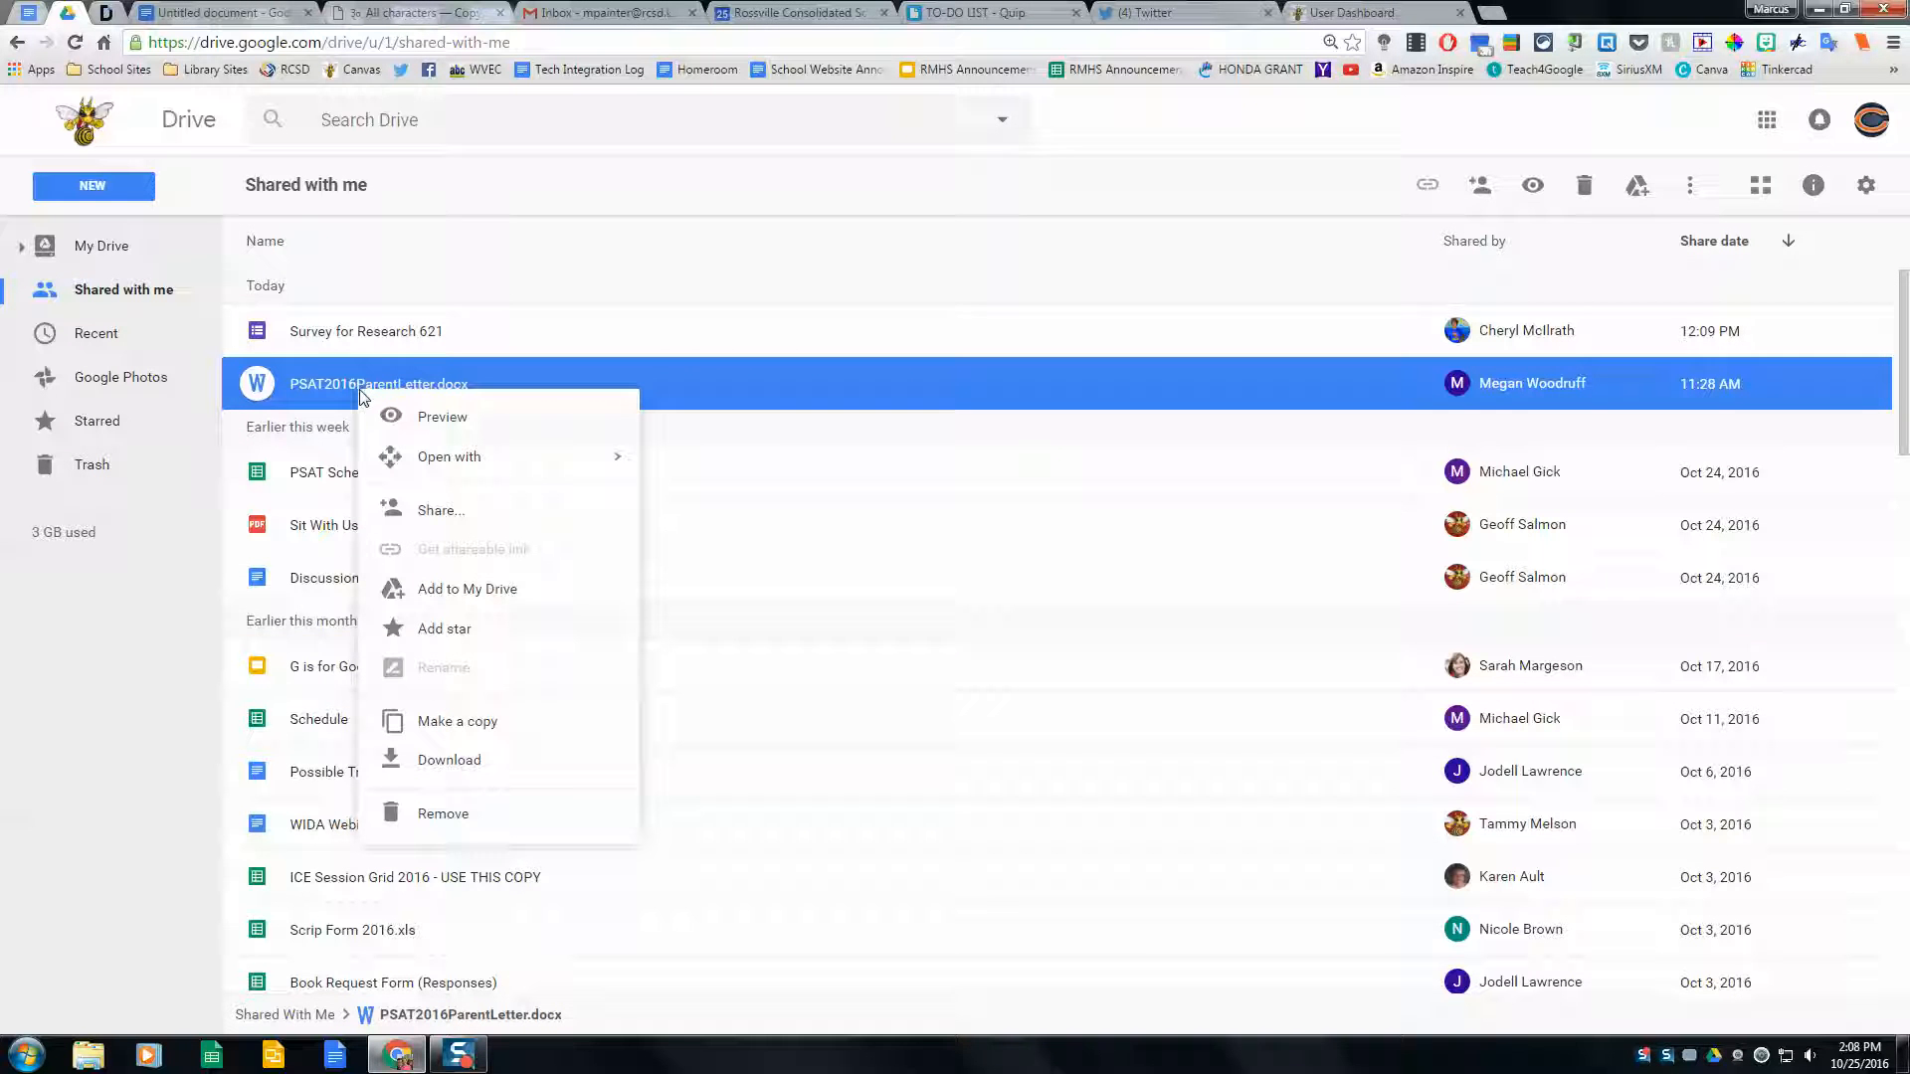
left_click(334, 389)
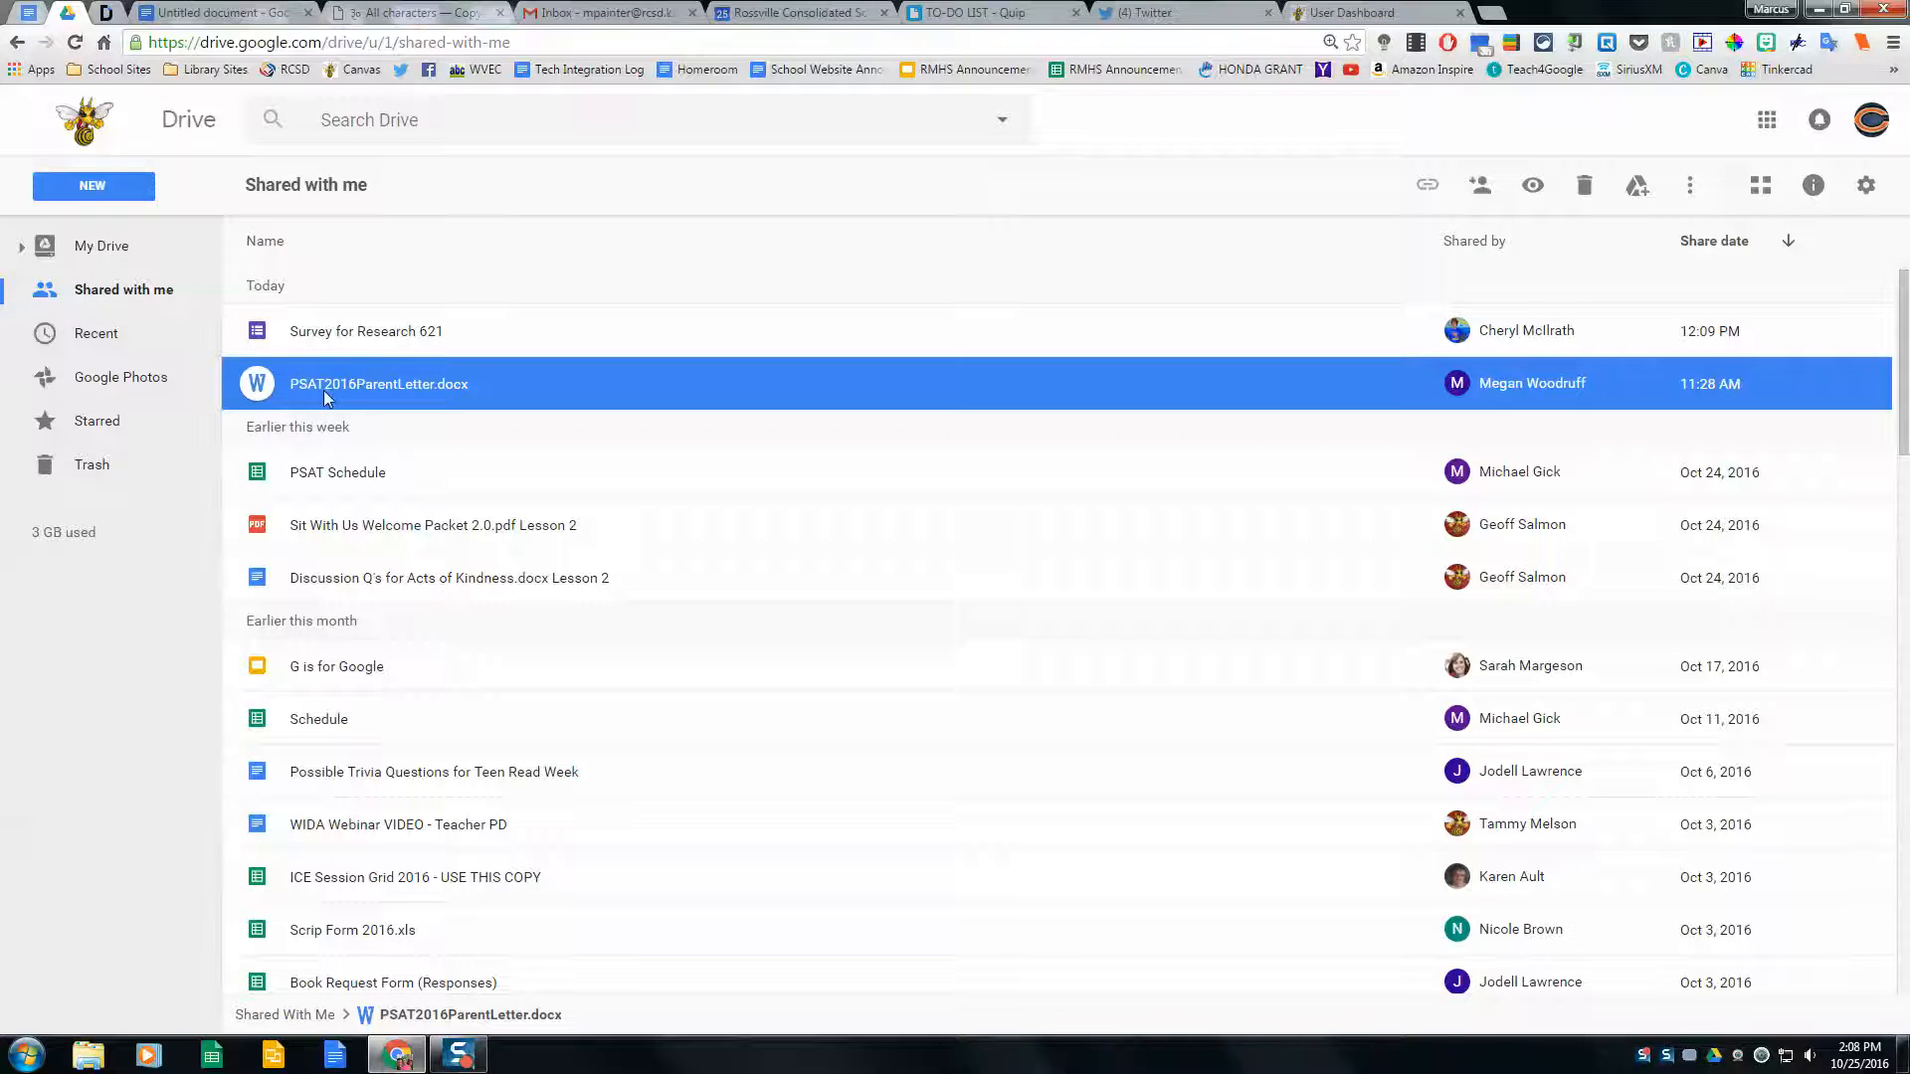
right_click(386, 391)
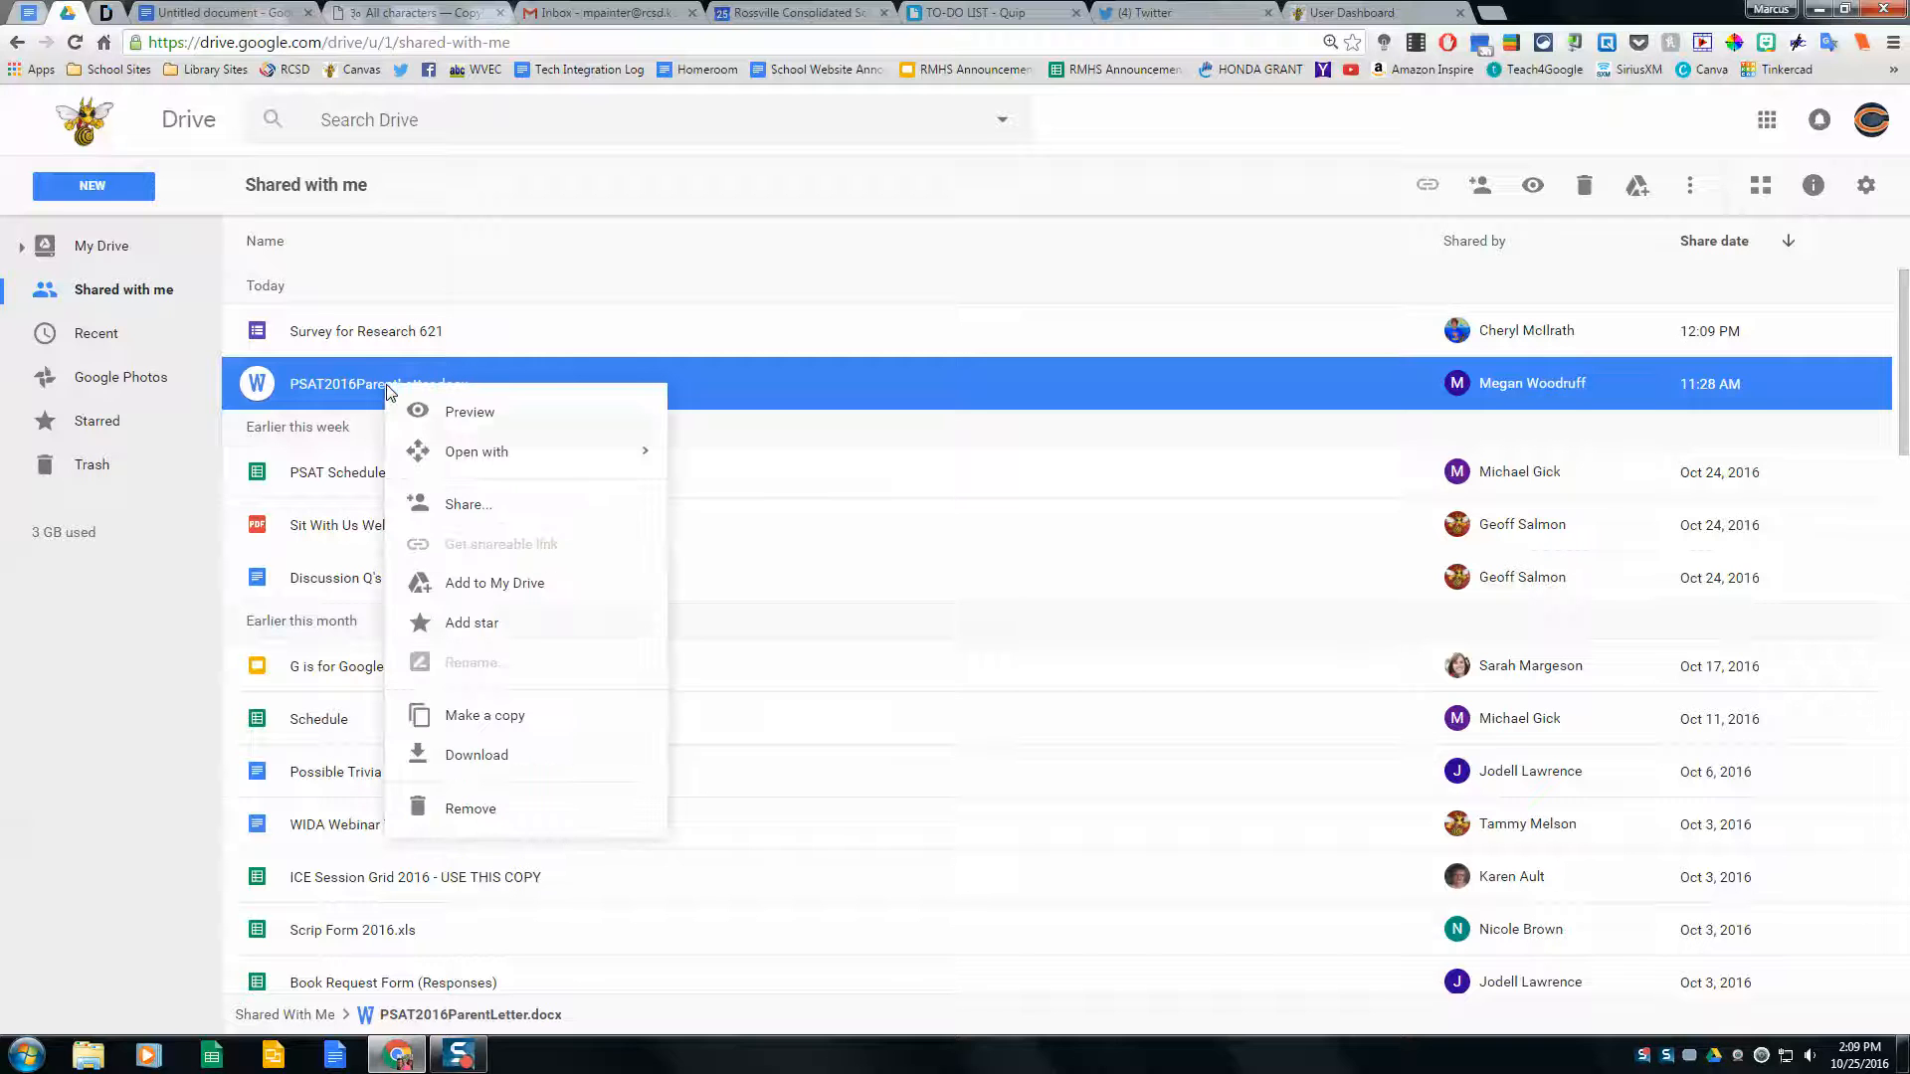
left_click(474, 591)
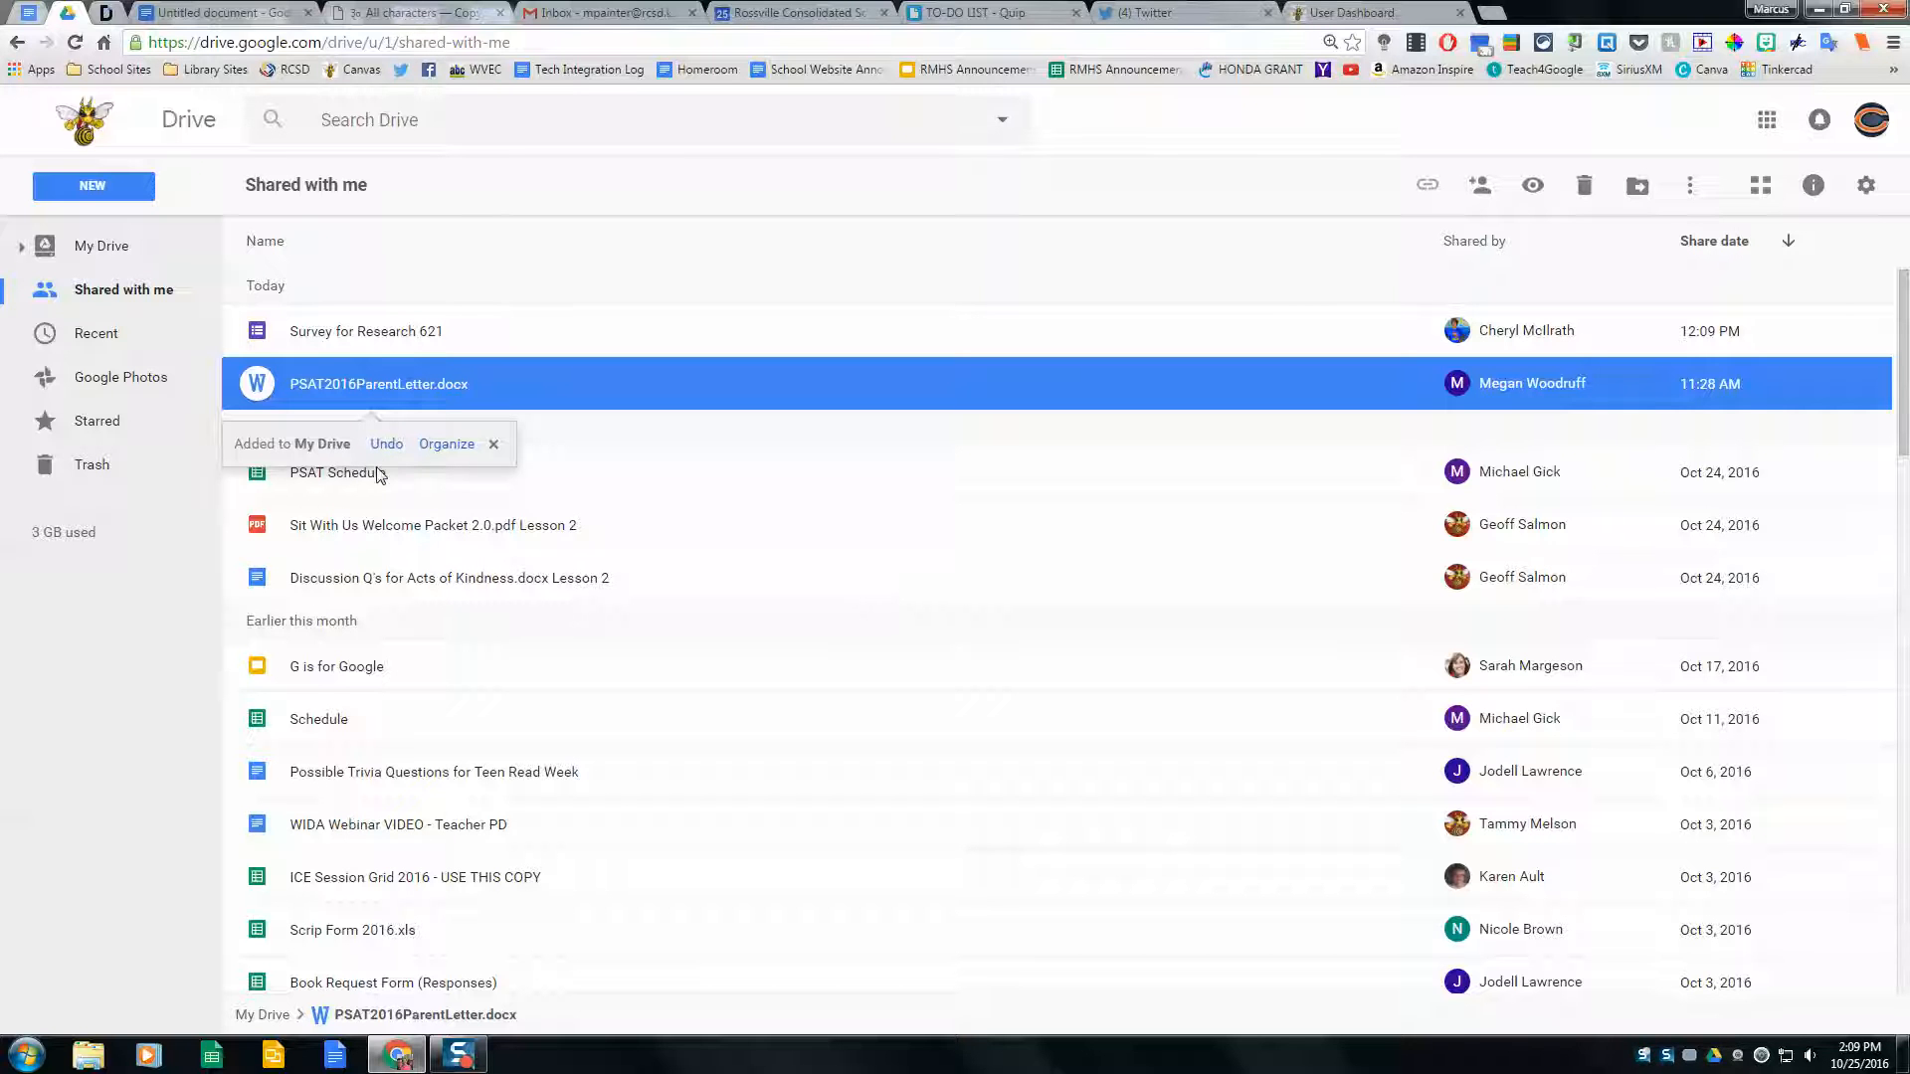
- Organize the added PSAT2016ParentLetter.docx by moving it into the Website folder of My Drive
left_click(434, 446)
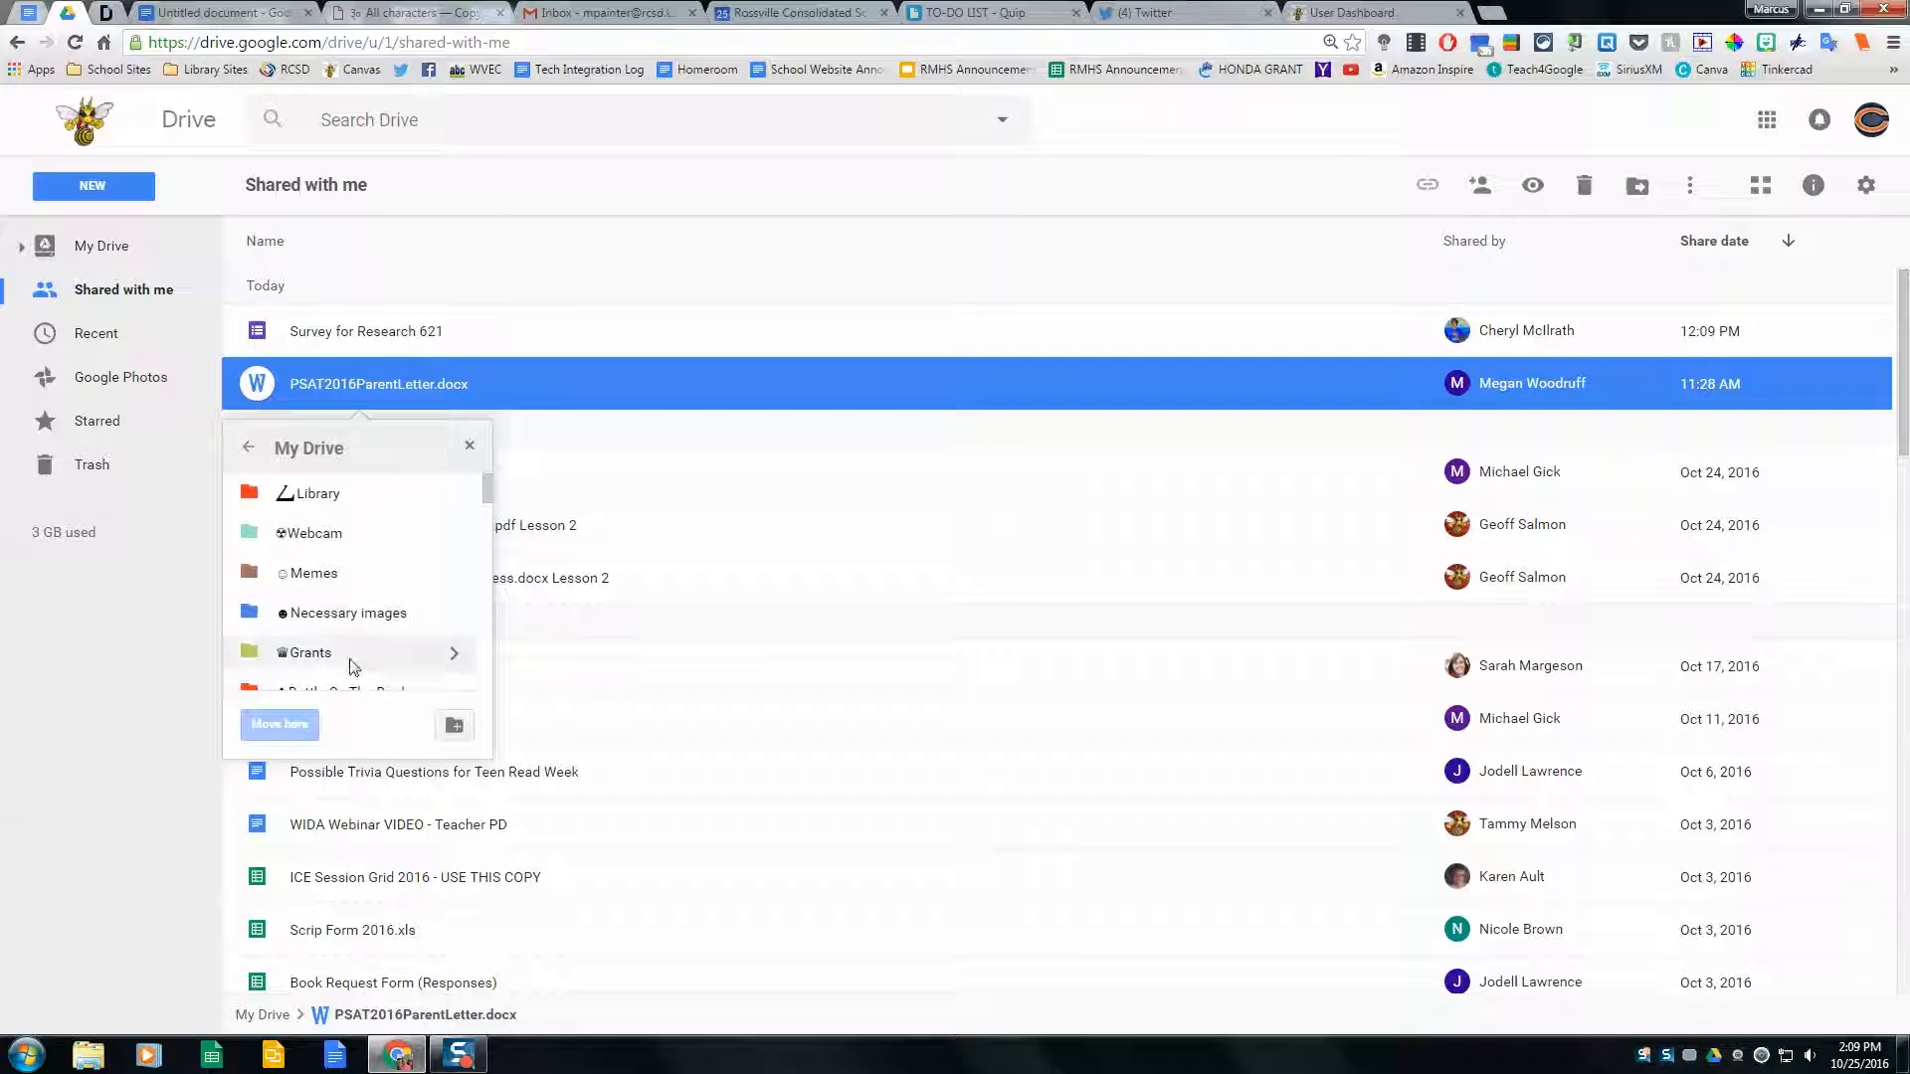
left_click_drag(487, 515, 506, 594)
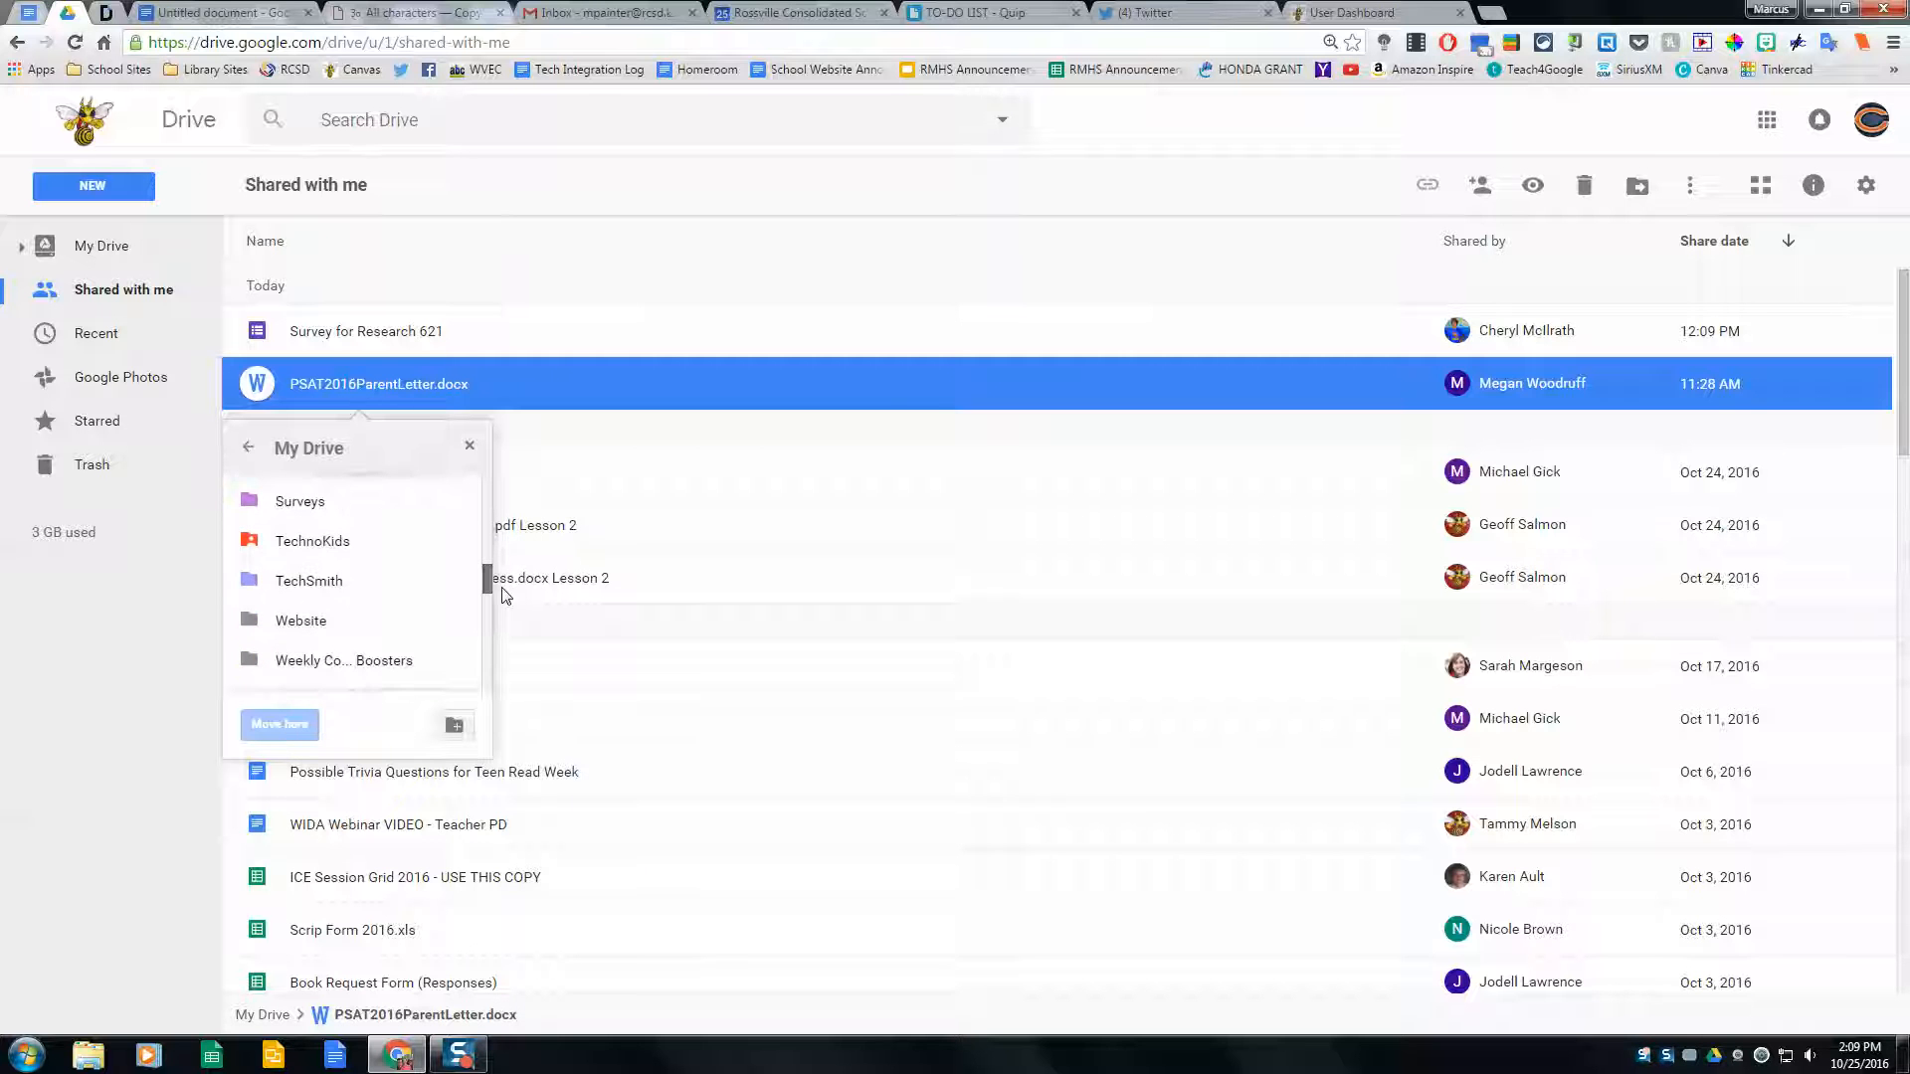
double_click(314, 634)
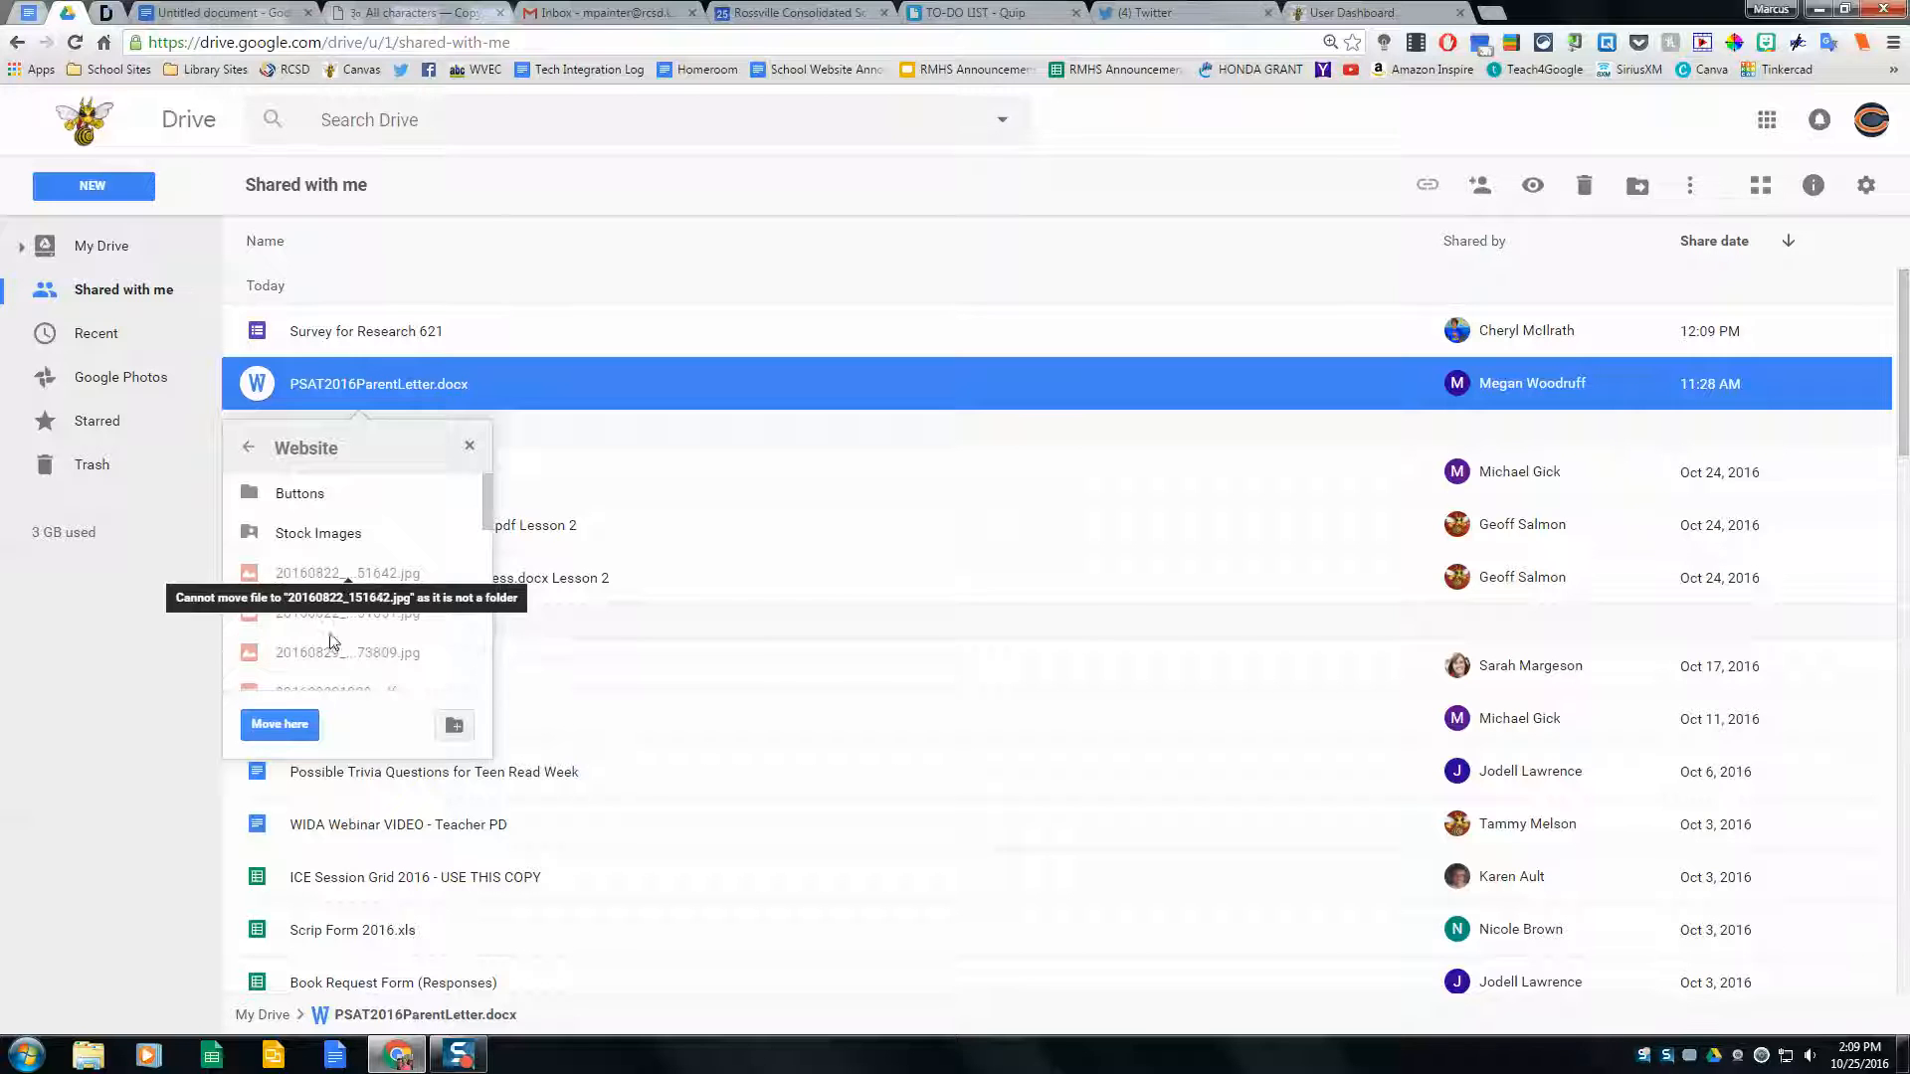
left_click(290, 744)
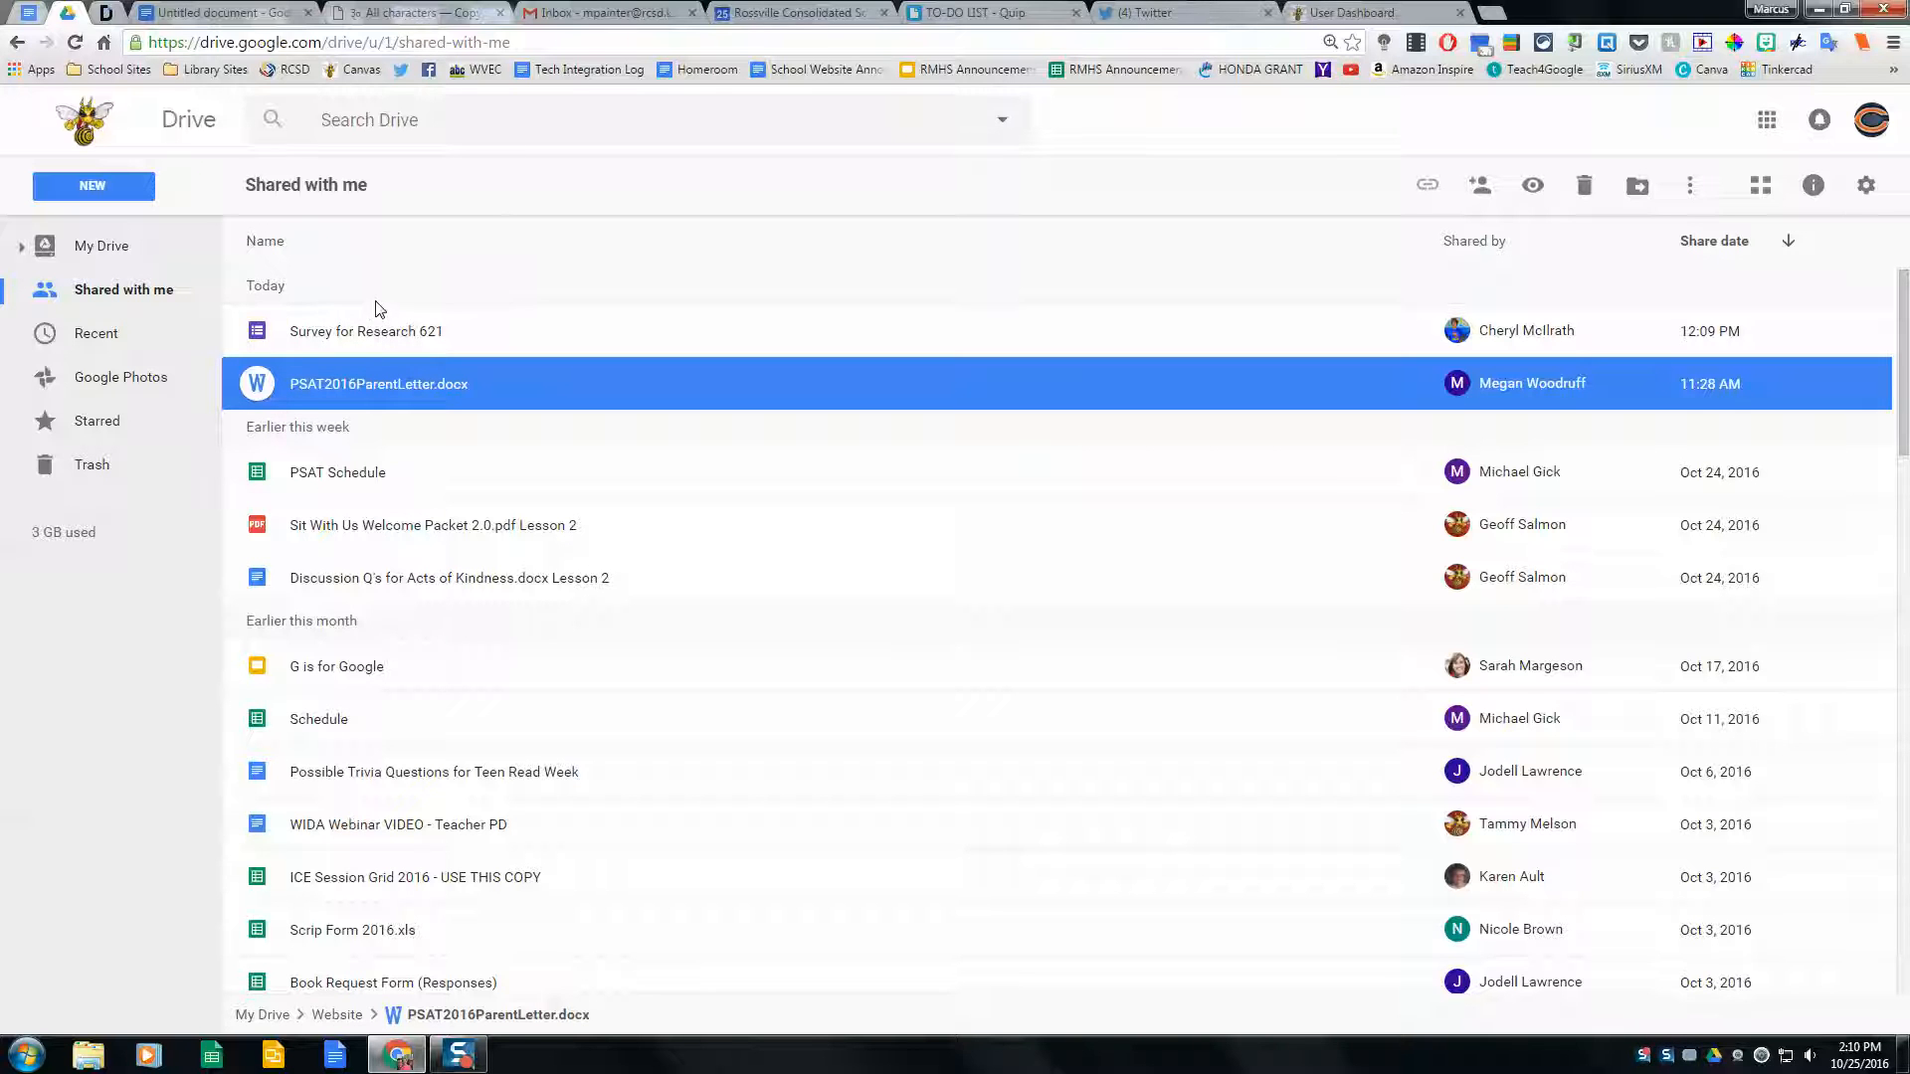
- View the list of starred files and return to My Drive
left_click(419, 122)
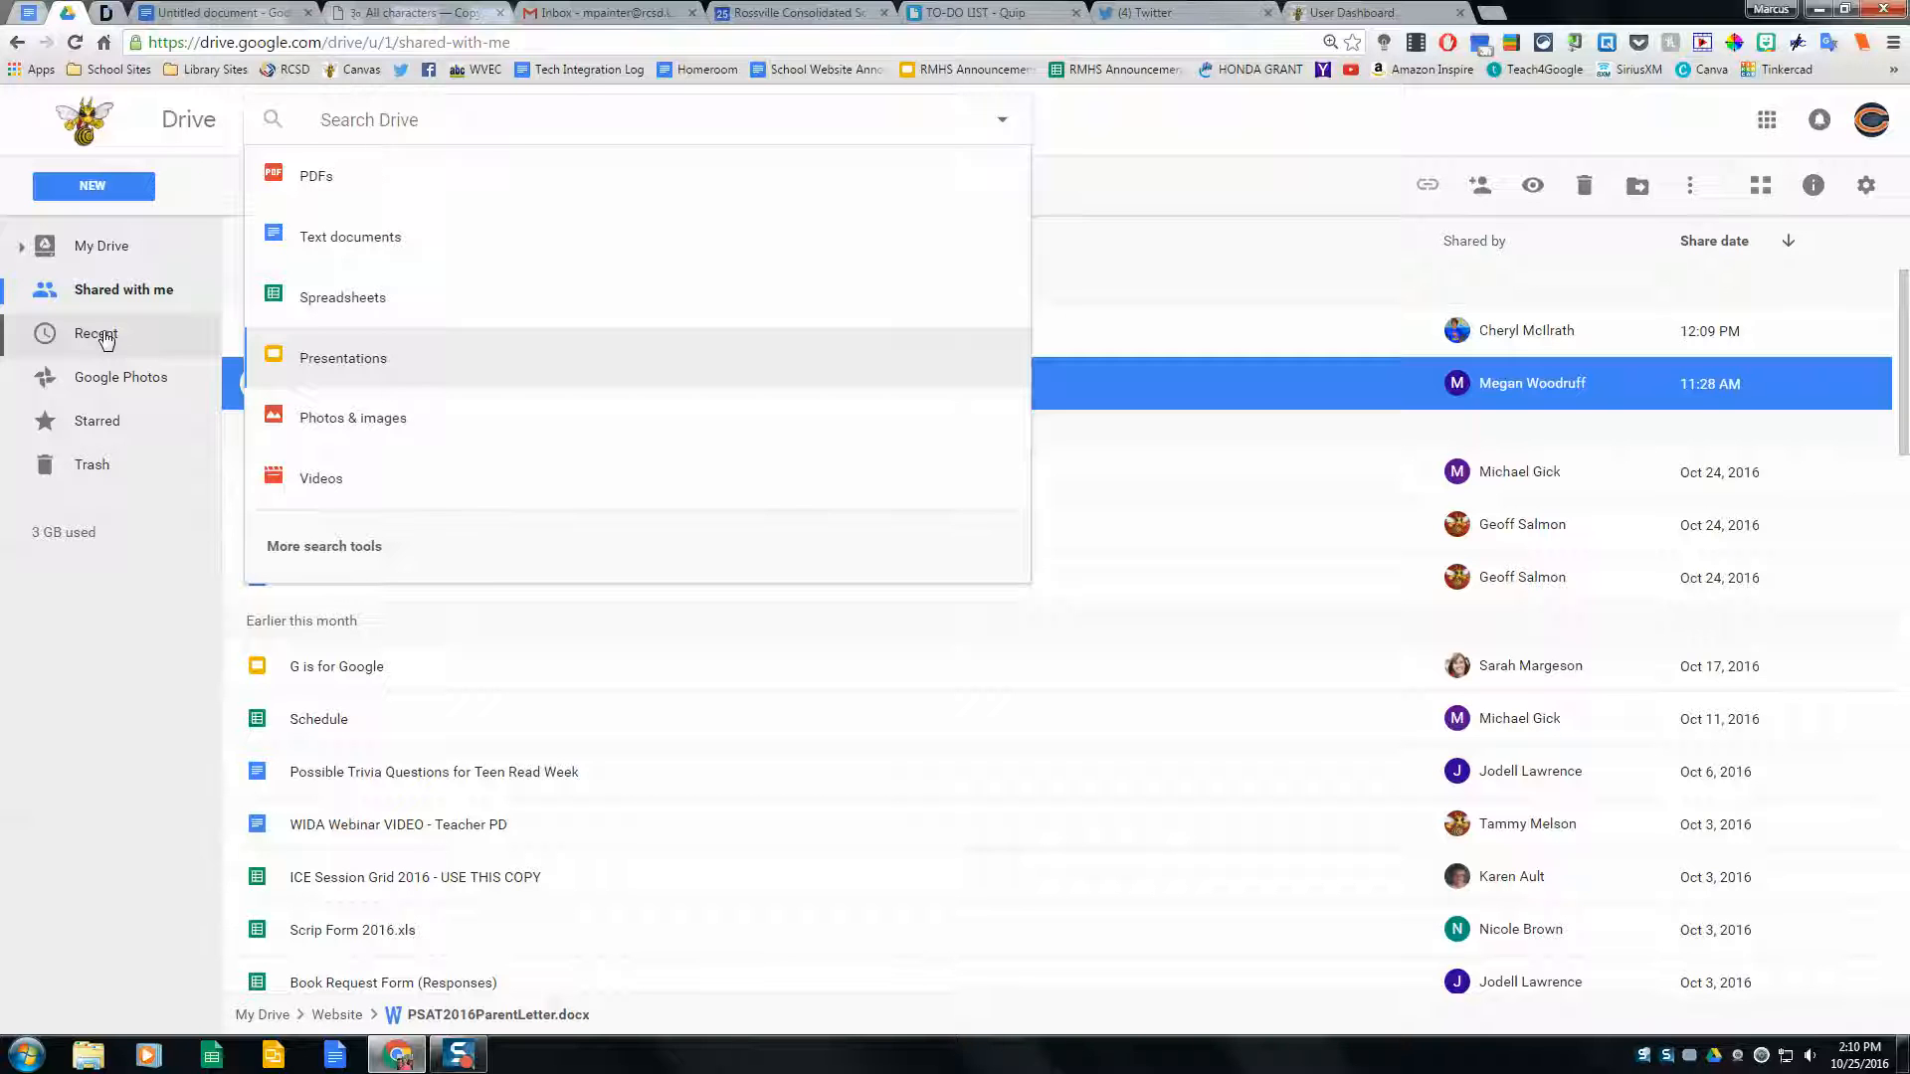
left_click(100, 422)
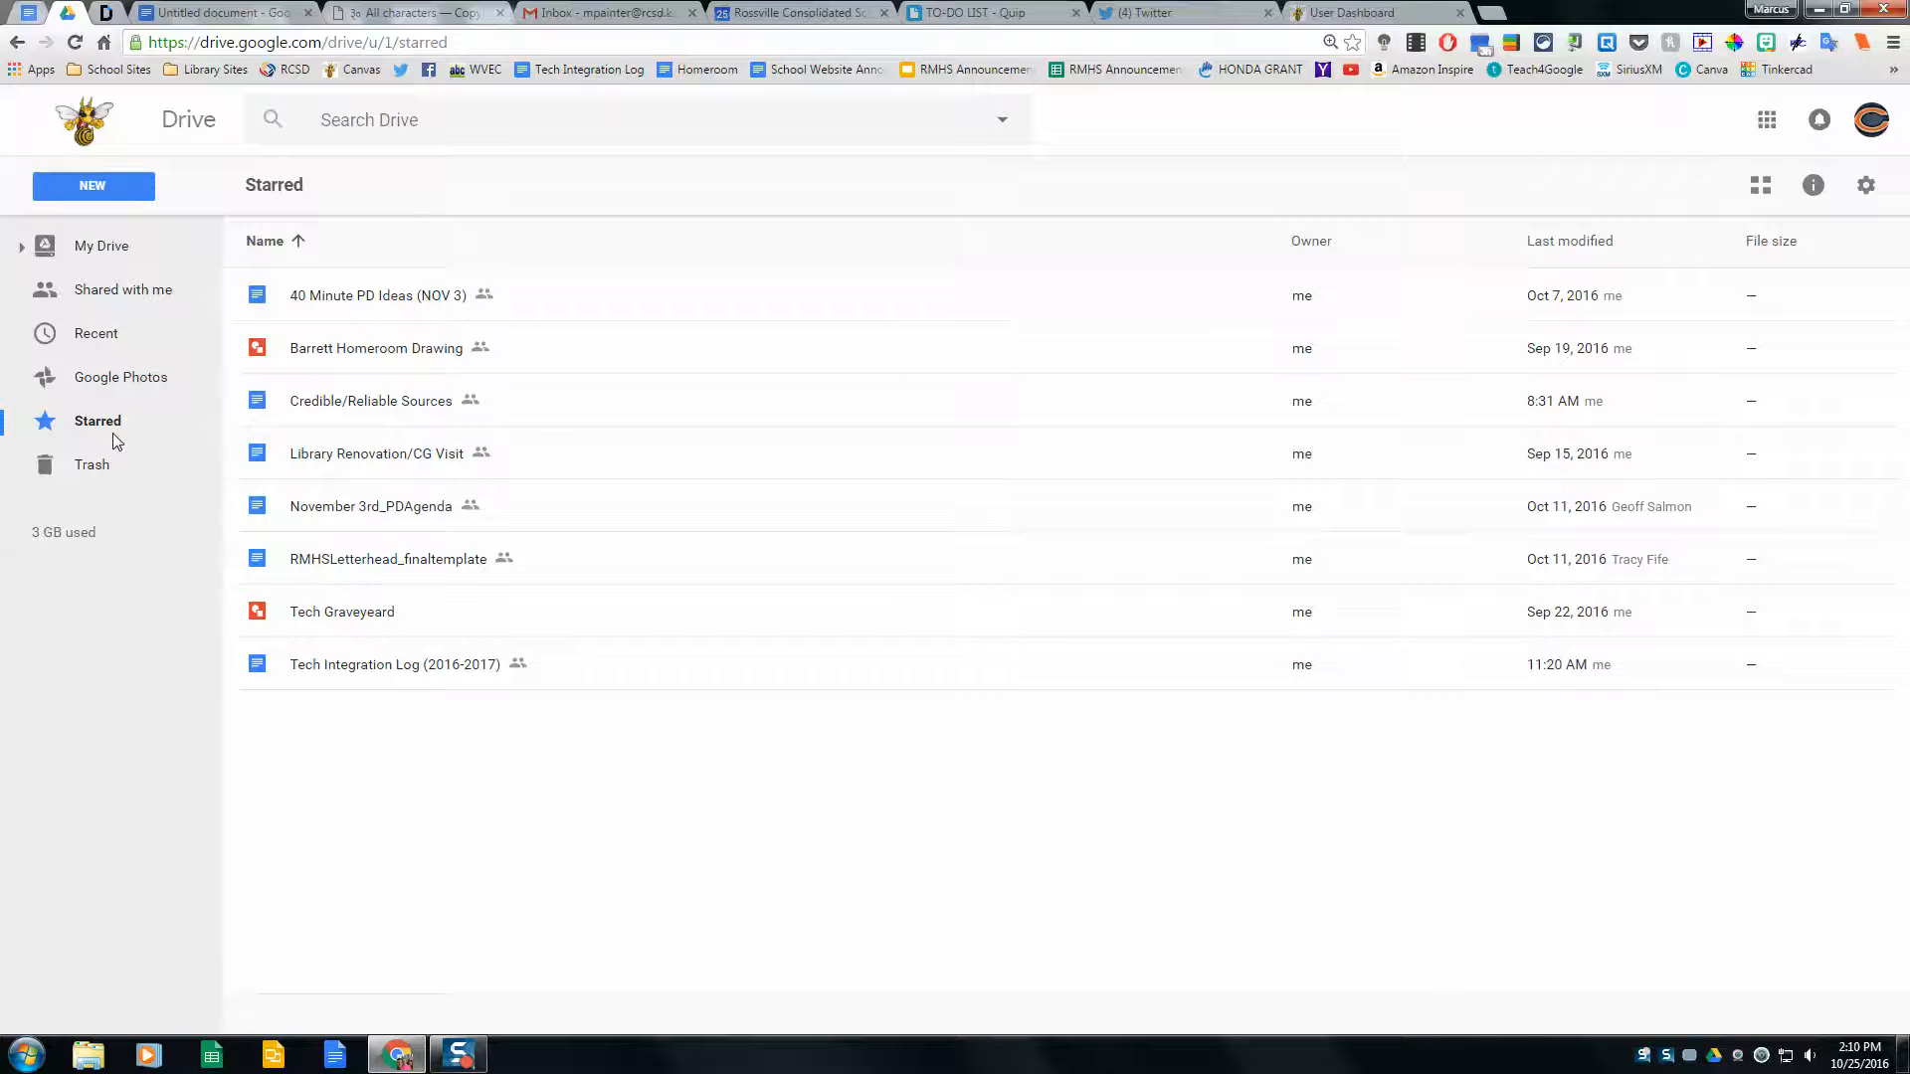
left_click(95, 247)
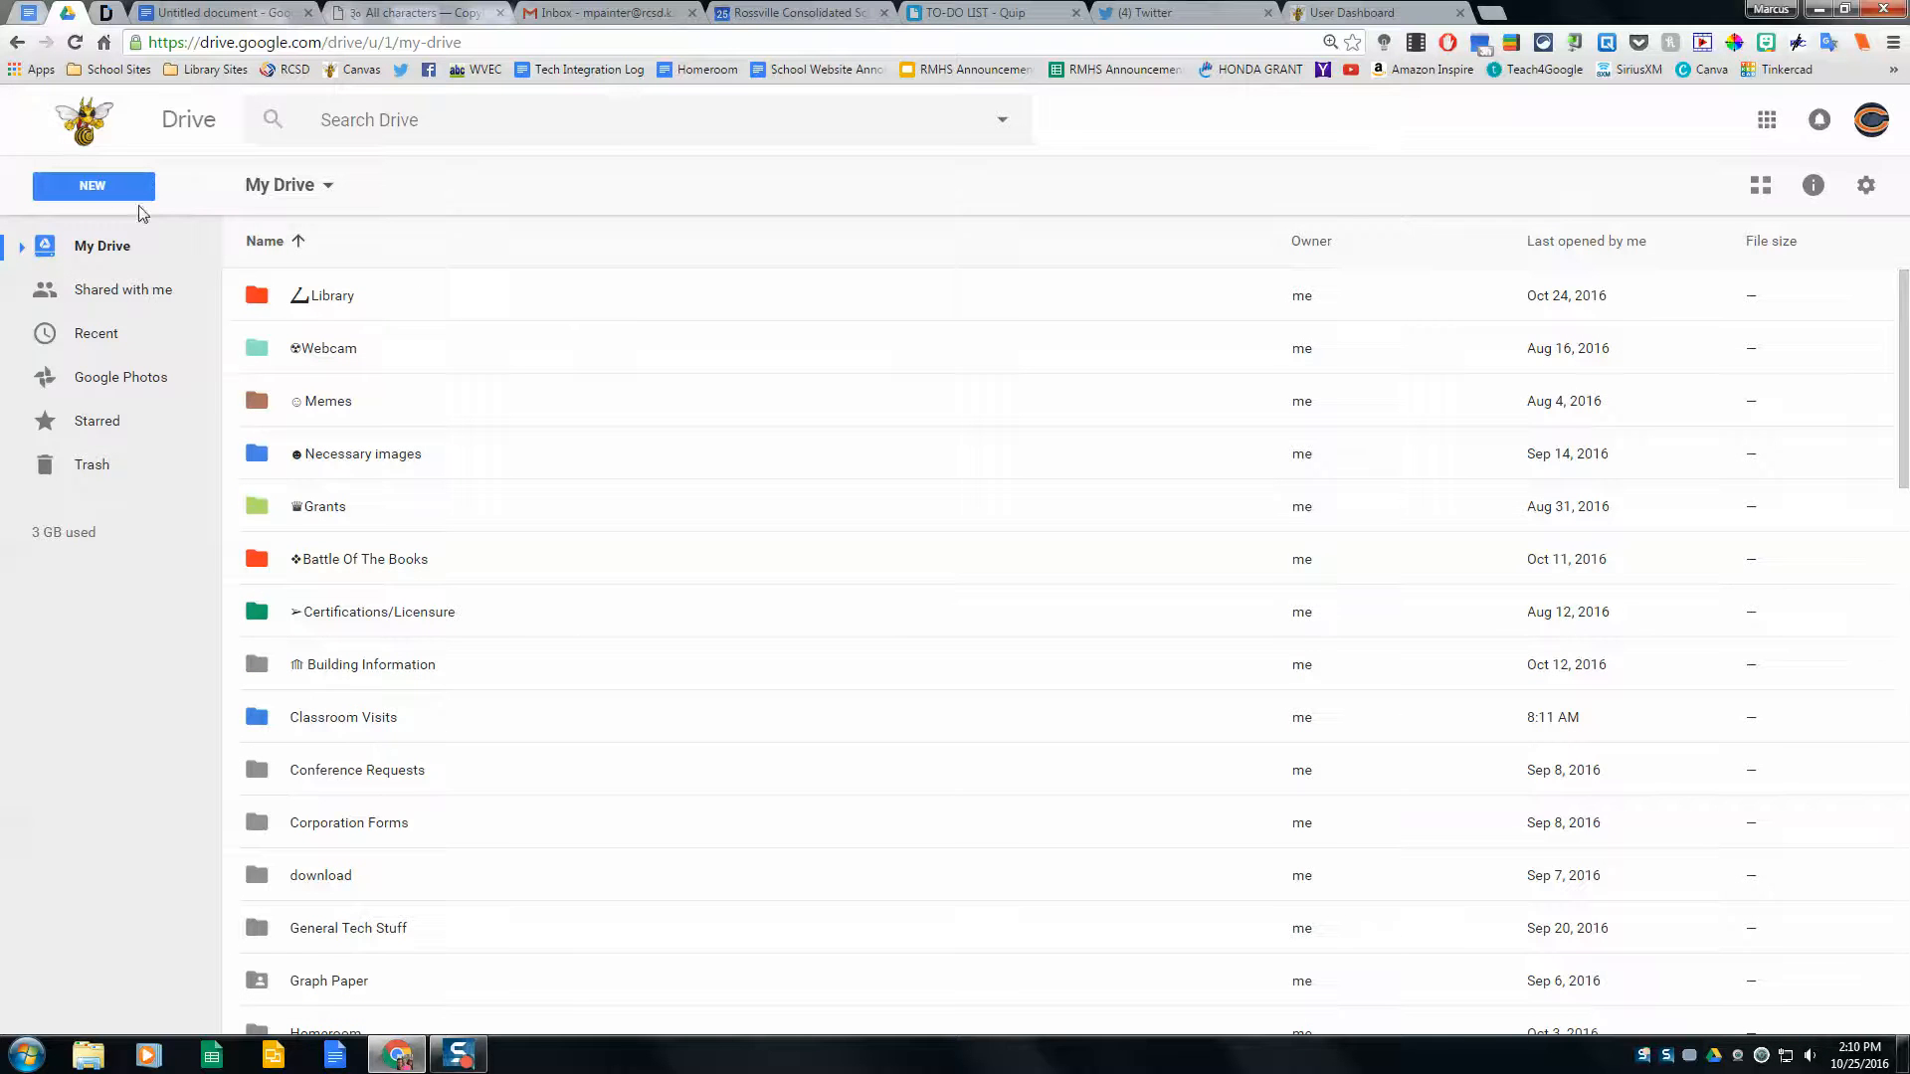
- Check the options for creating and uploading items in My Drive, and open the Library folder
left_click(112, 189)
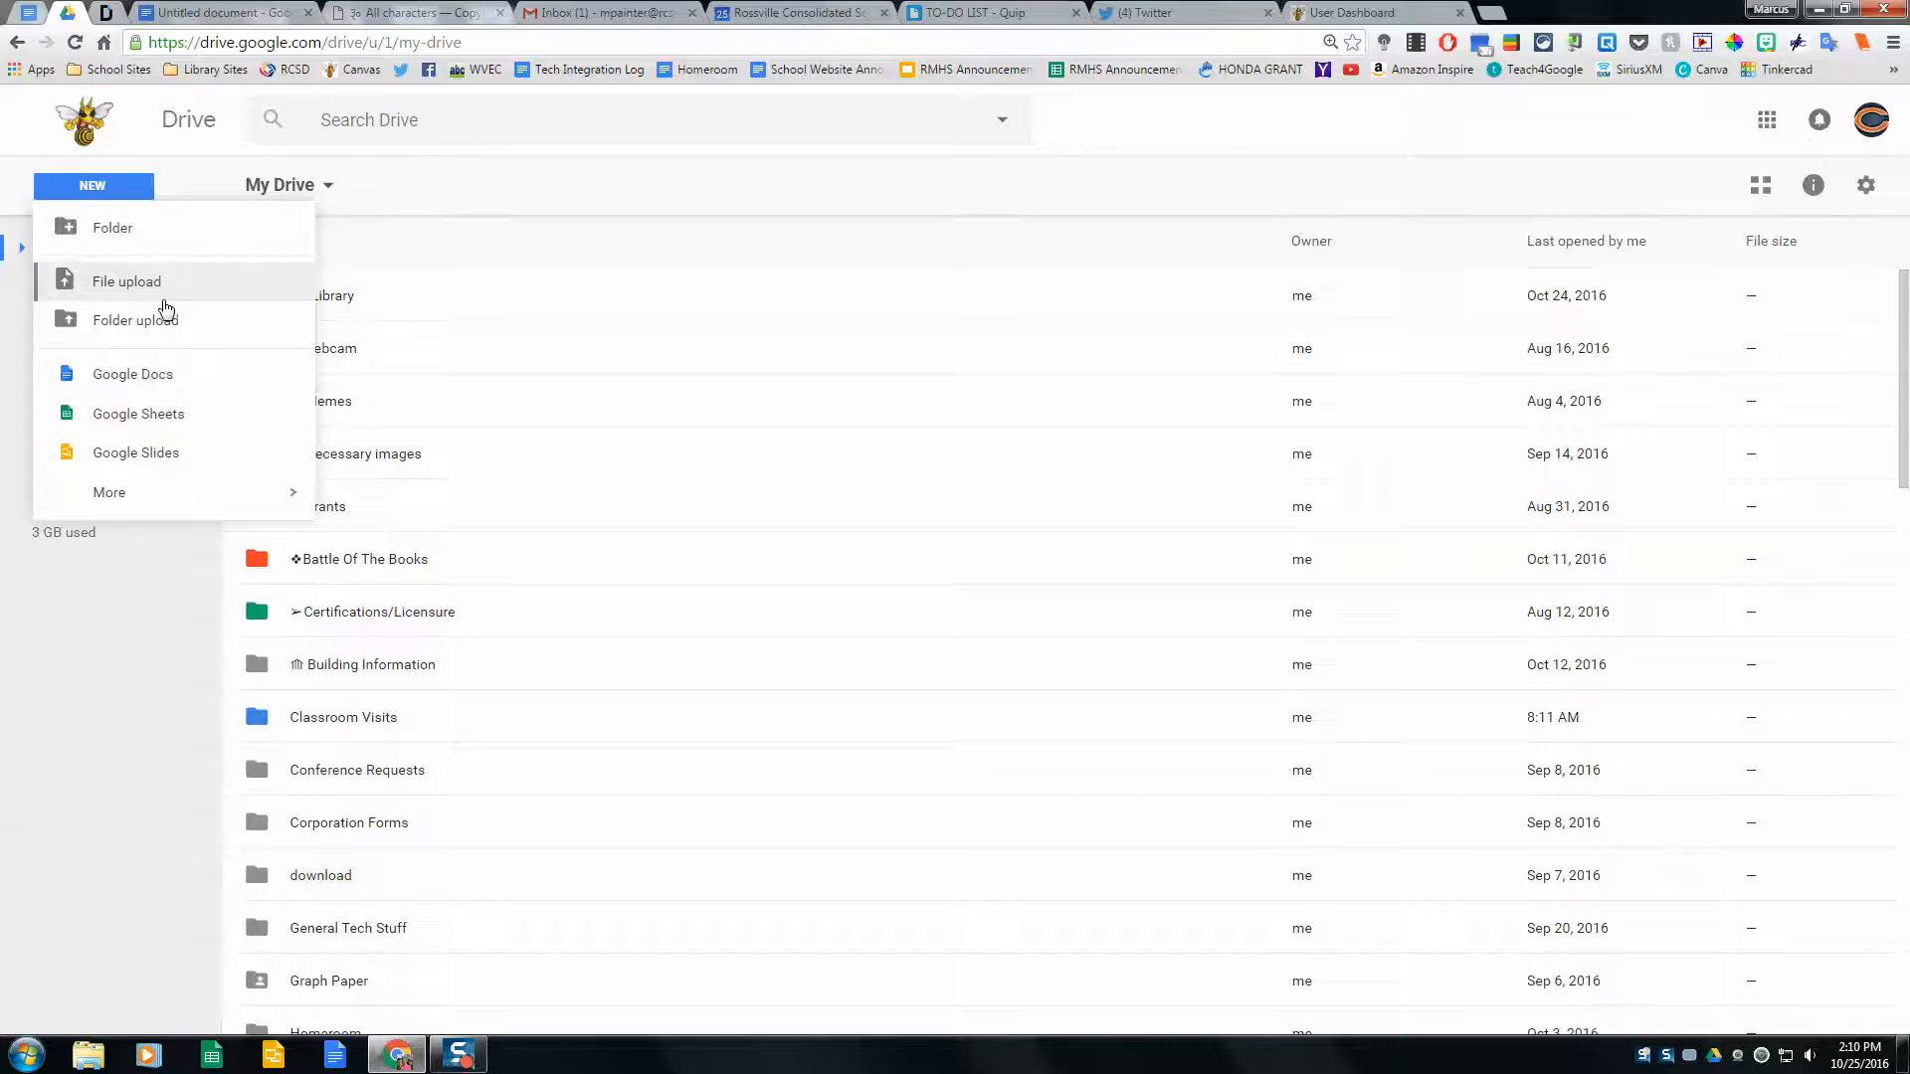
left_click(139, 647)
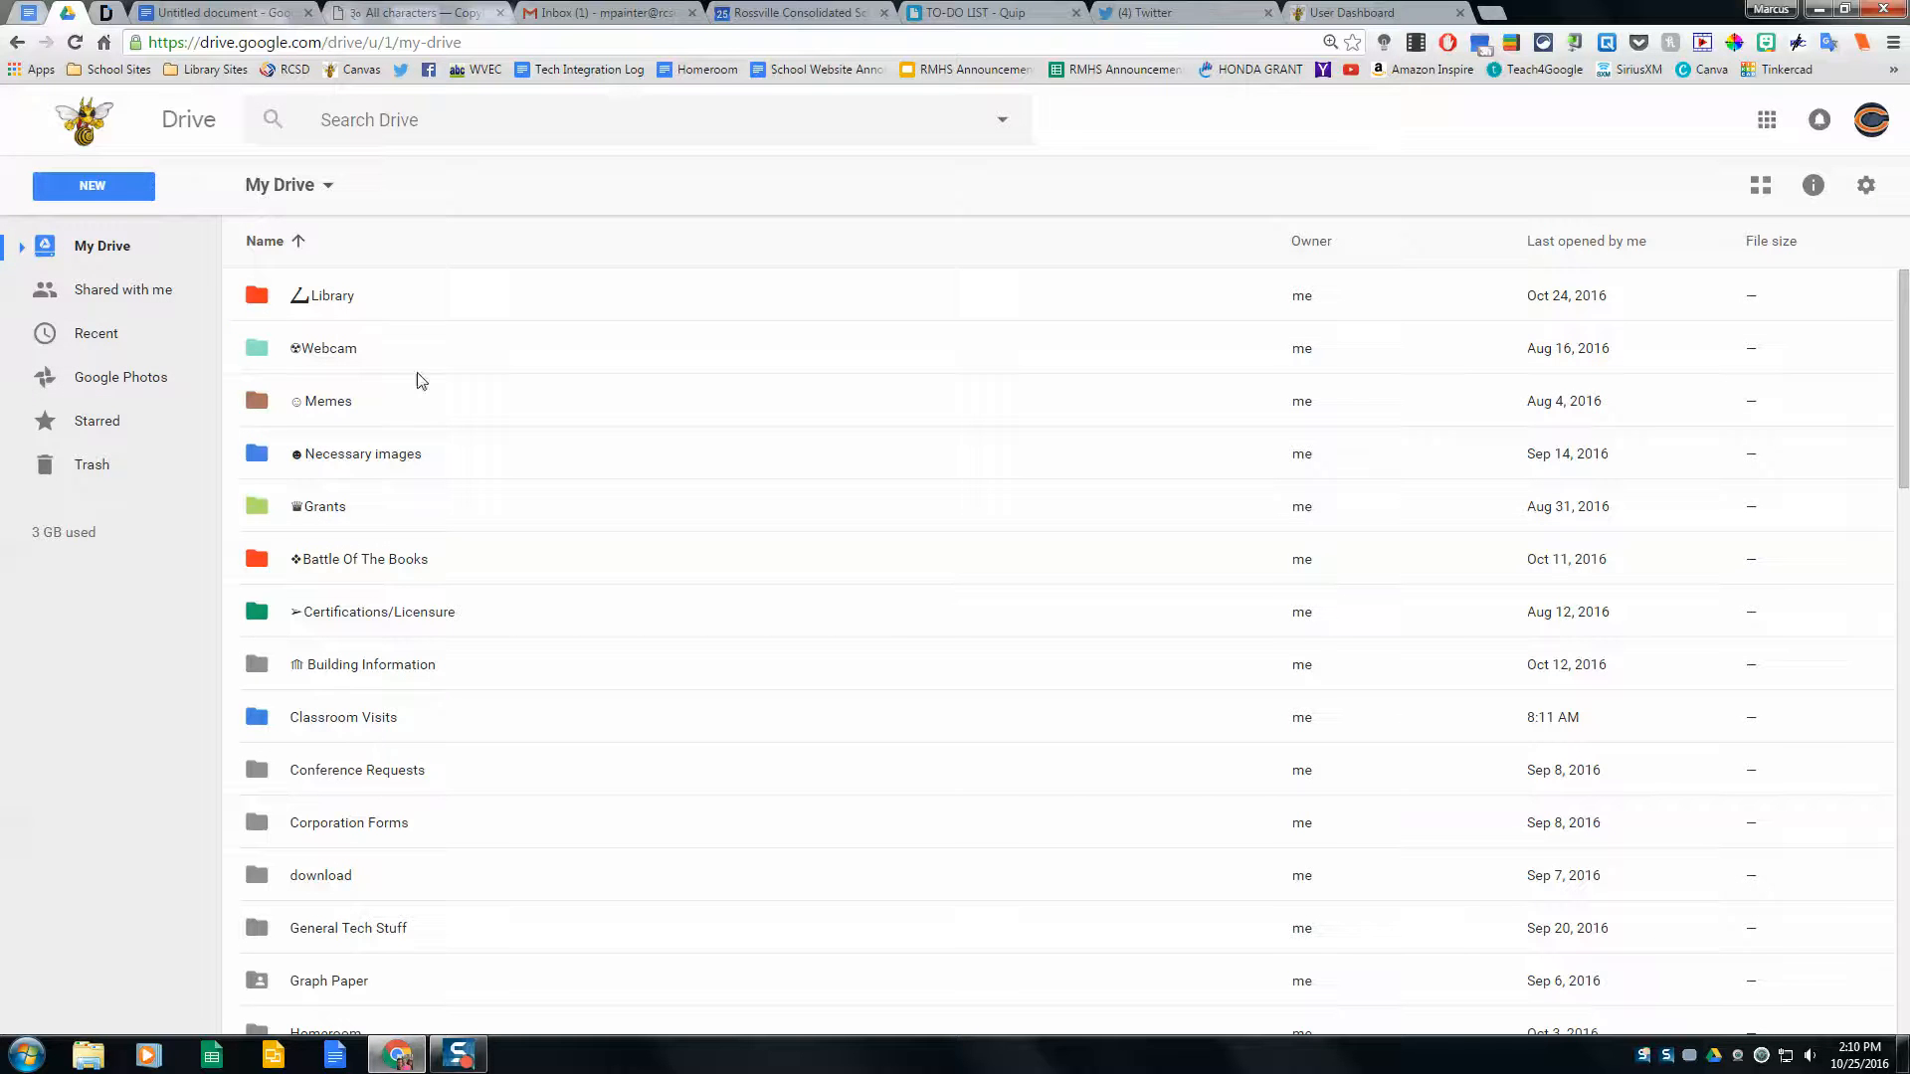
double_click(341, 303)
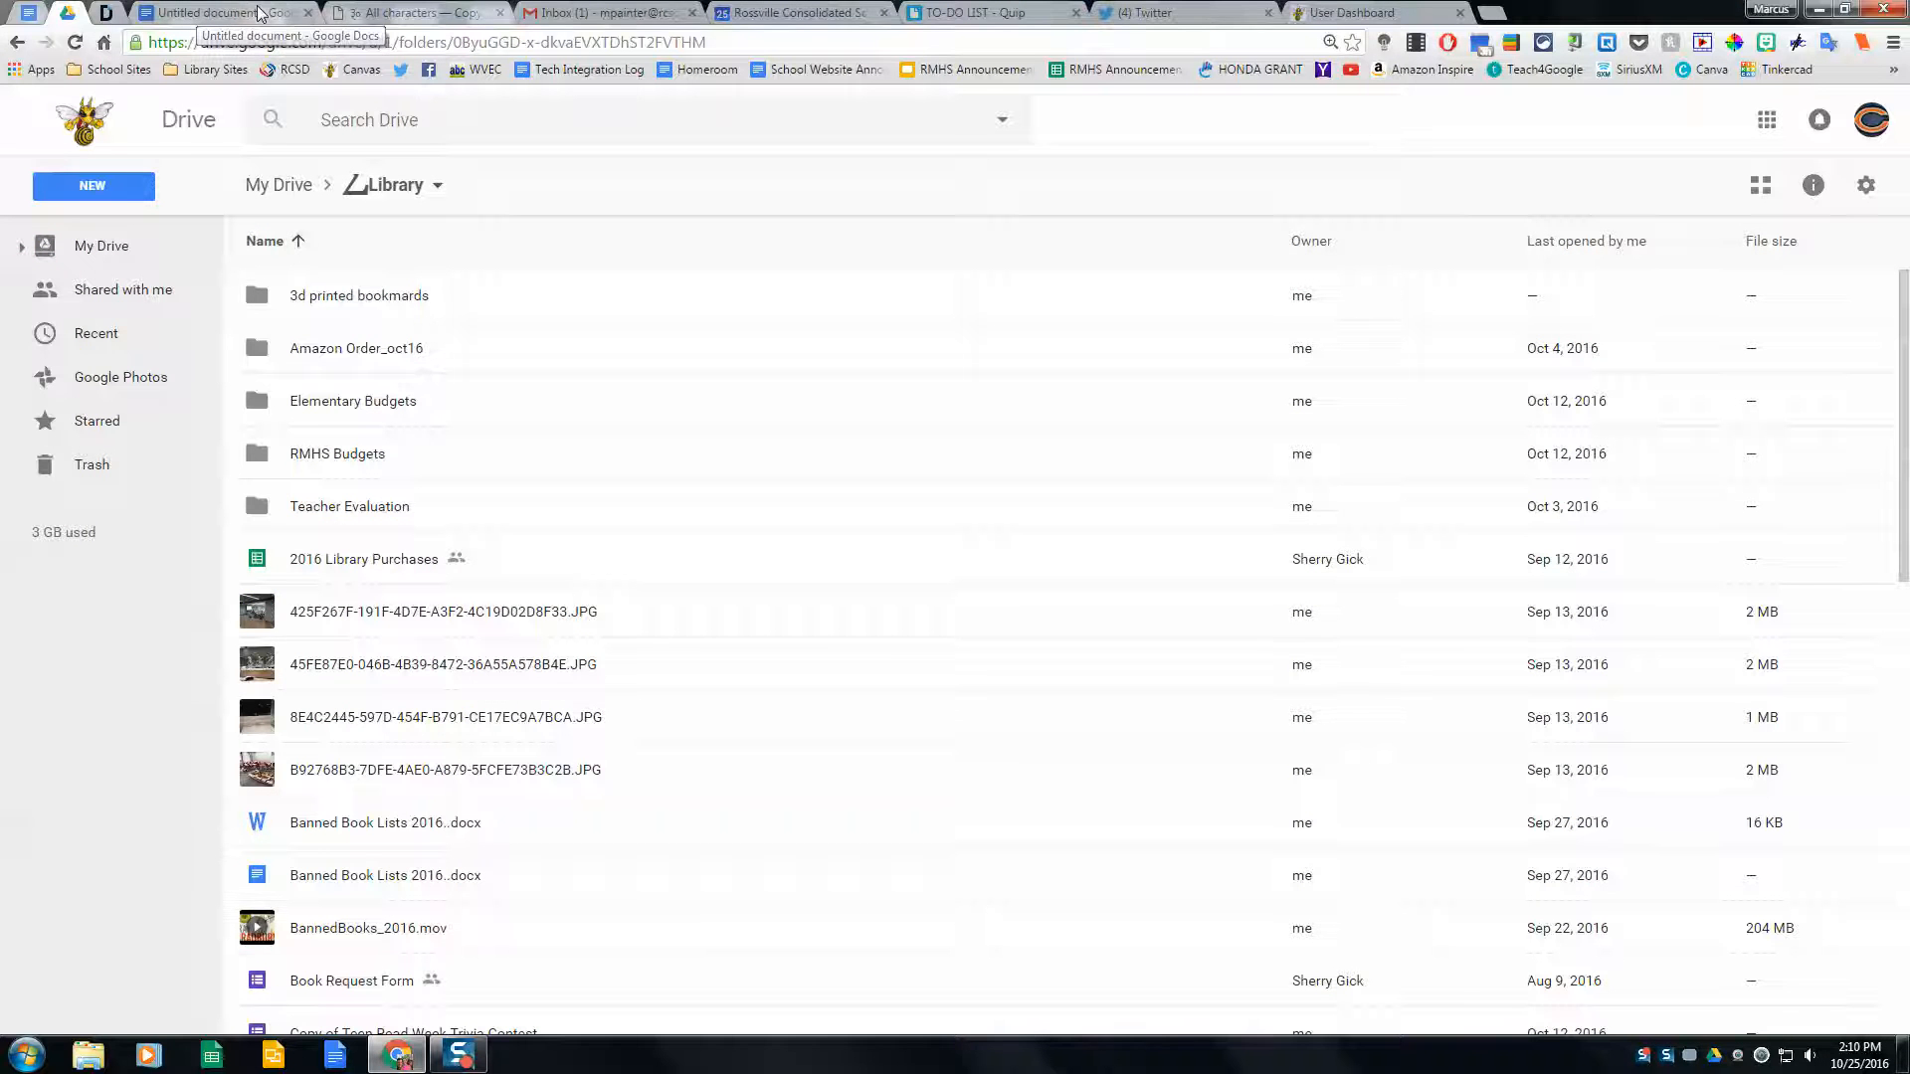
left_click(196, 13)
left_click(435, 15)
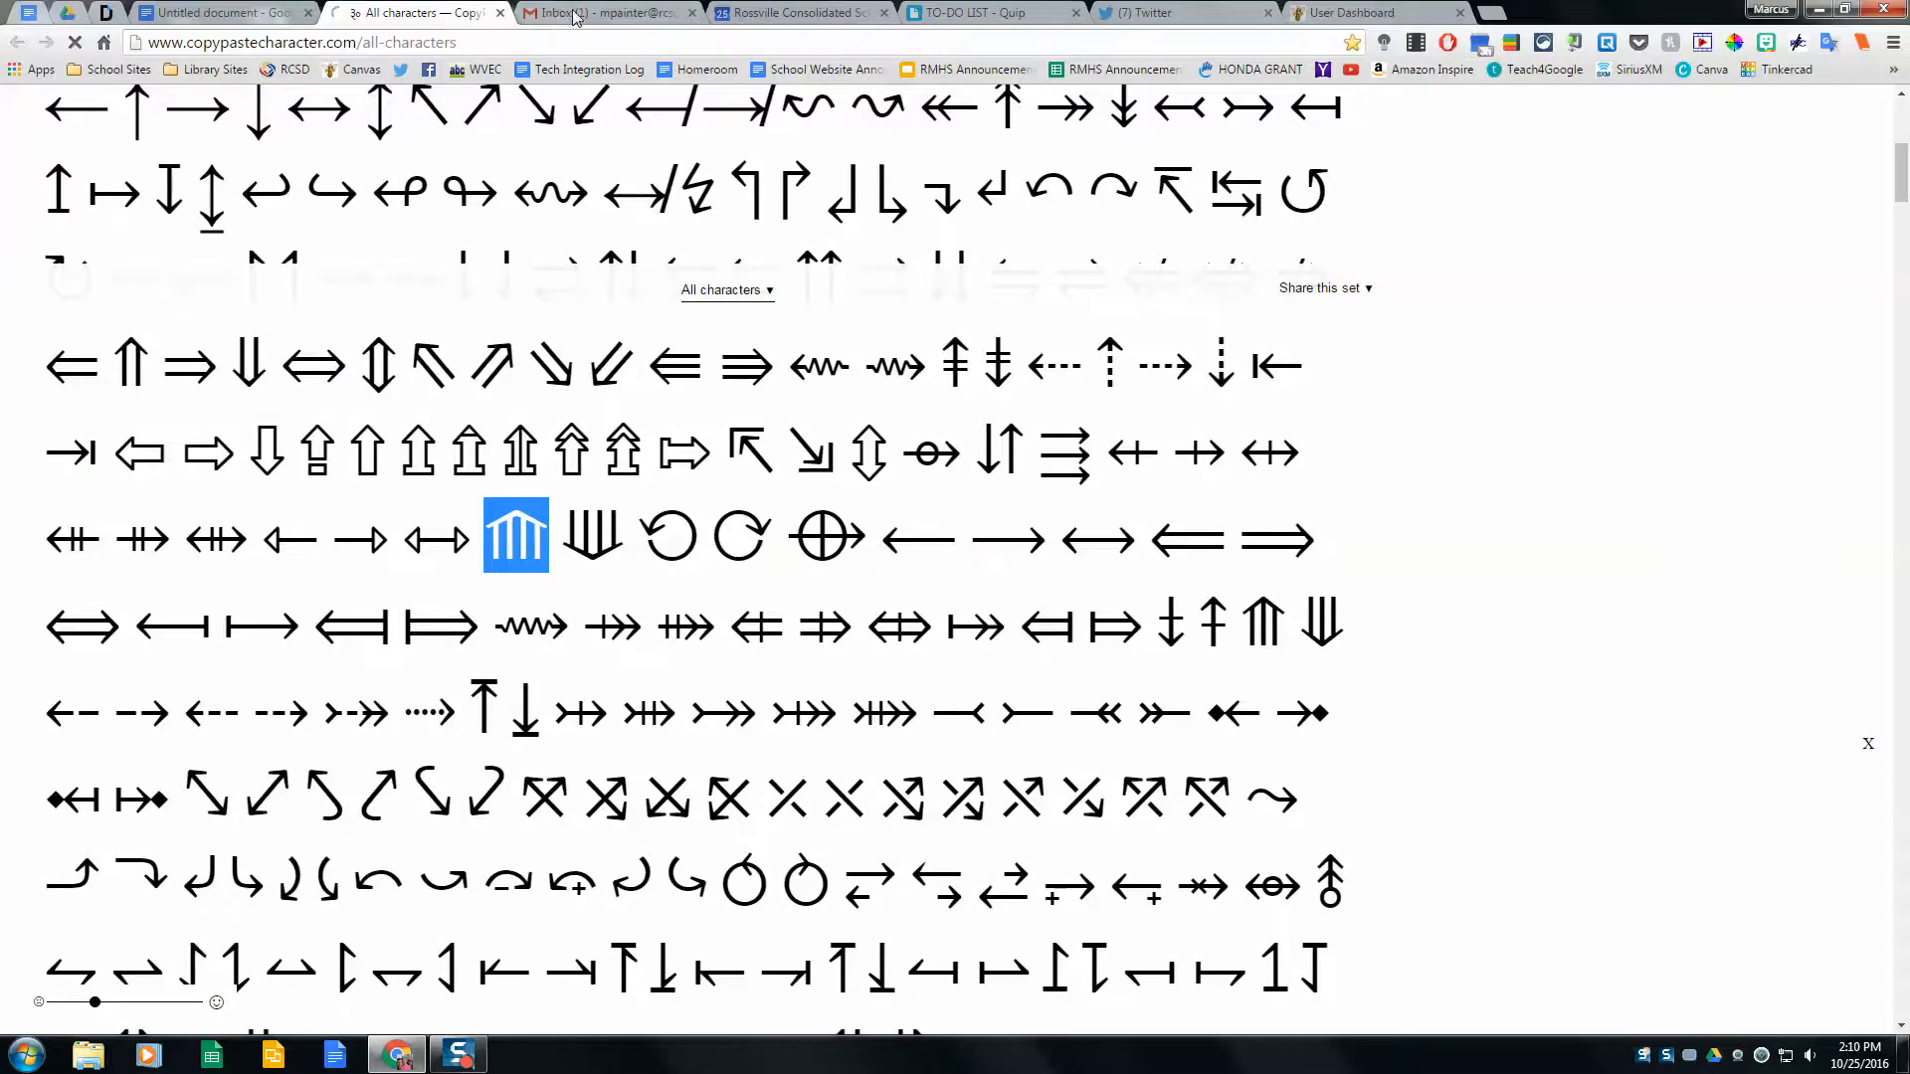
left_click(567, 15)
left_click(390, 16)
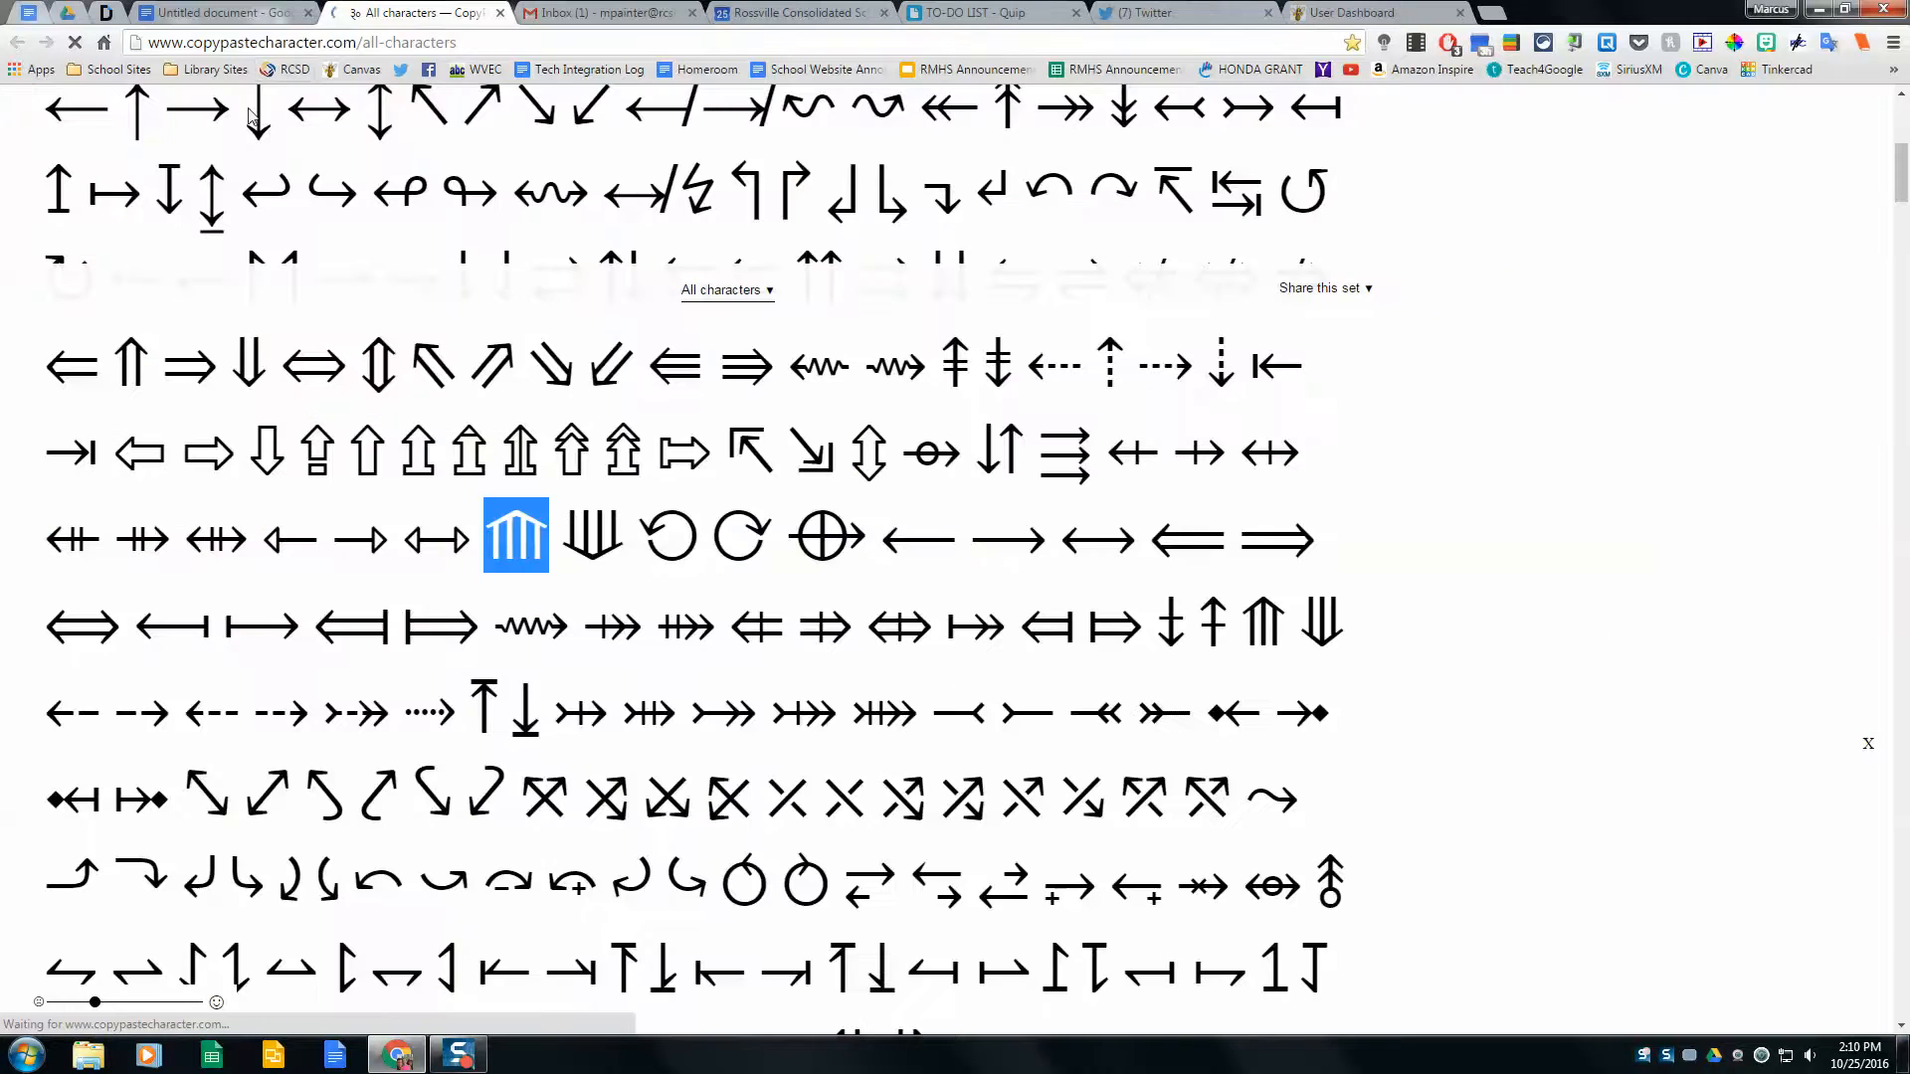
left_click(70, 14)
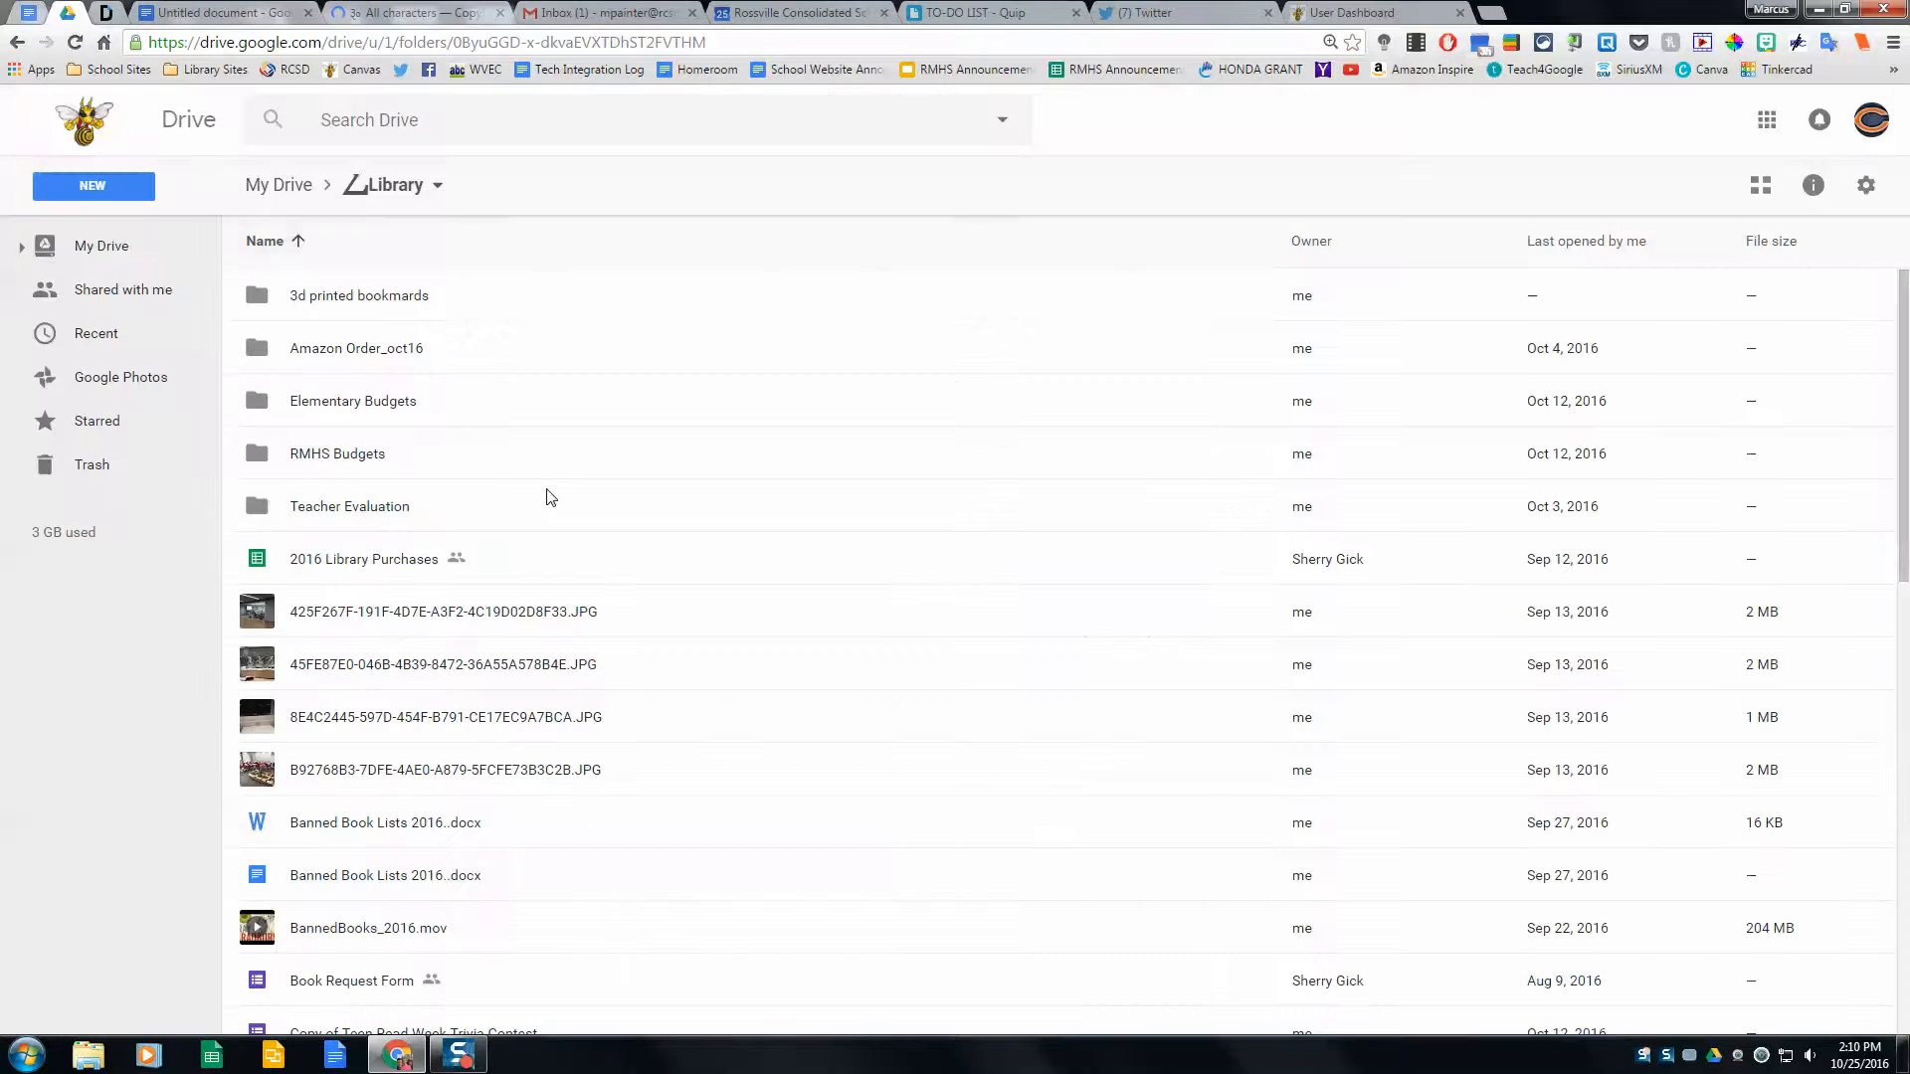
- Check the options for creating and uploading items inside the Library folder, and go back to My Drive
left_click(81, 187)
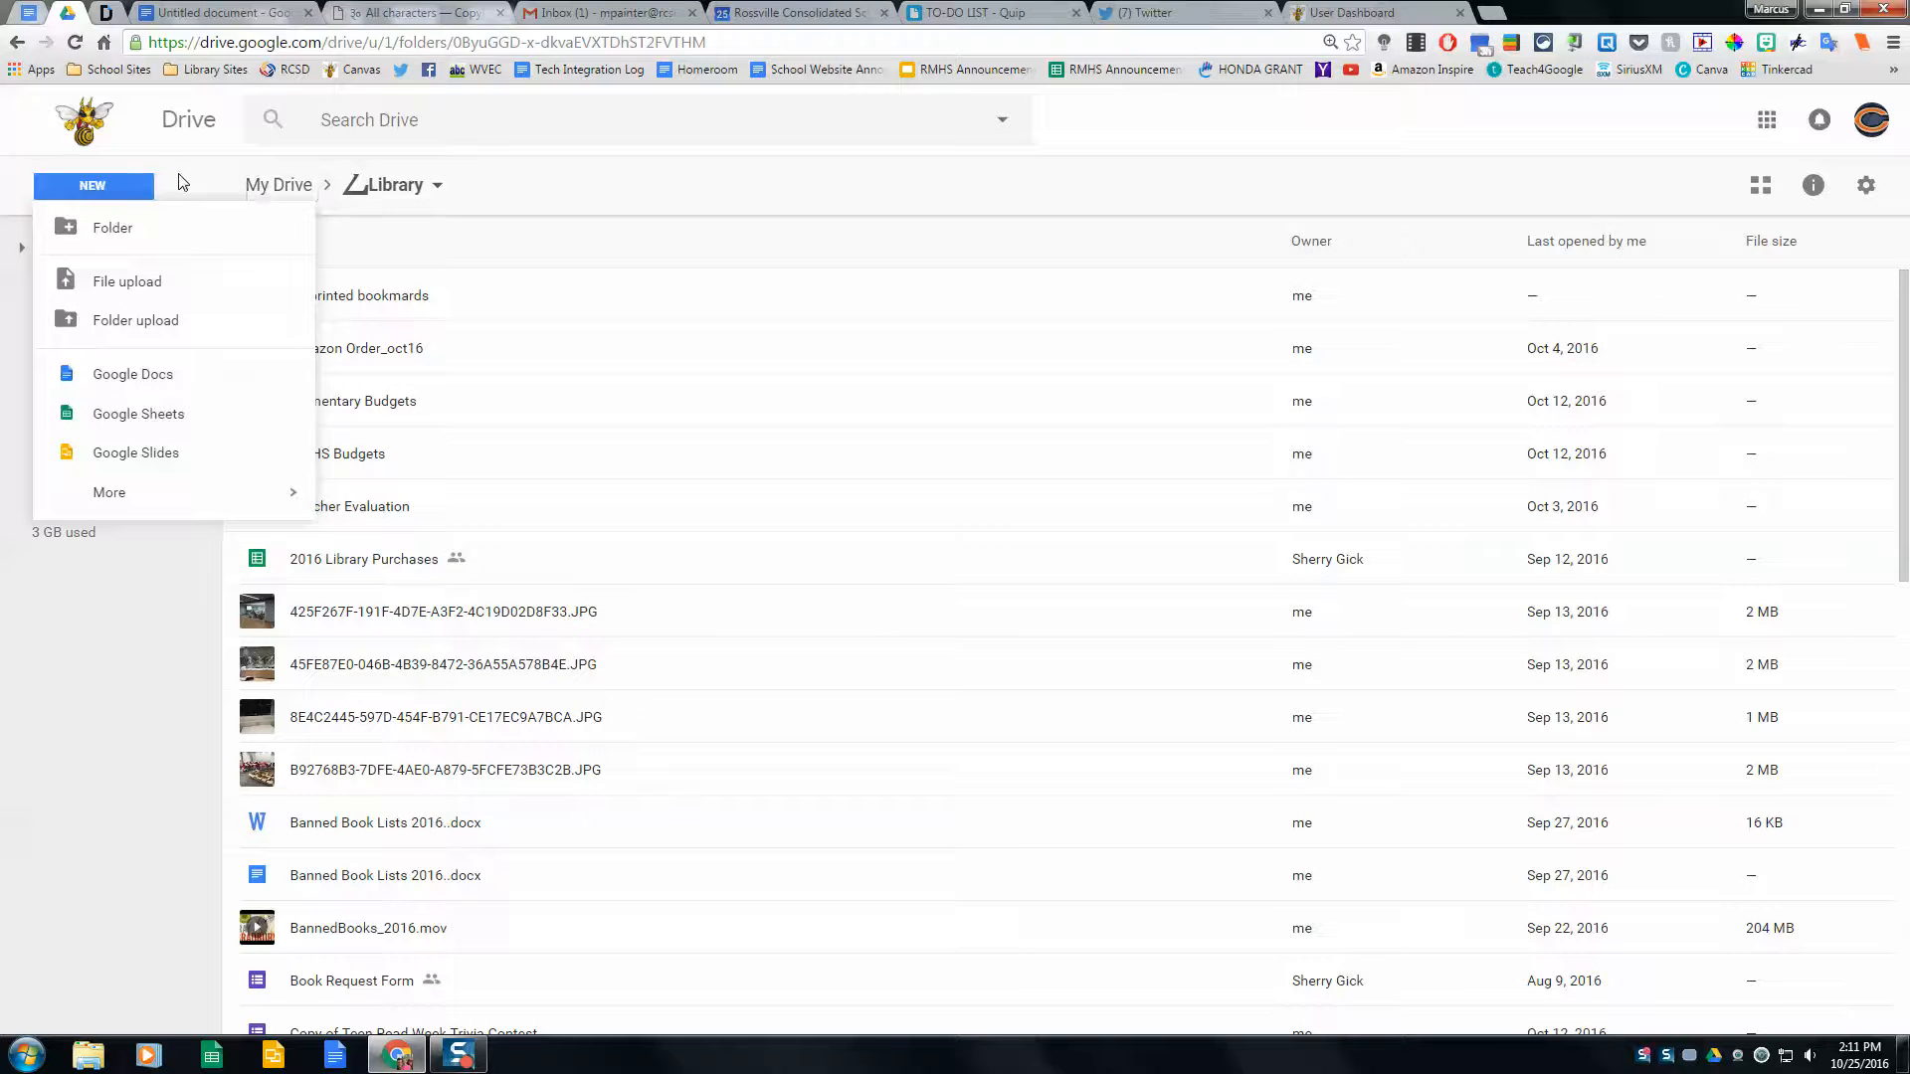
left_click(223, 188)
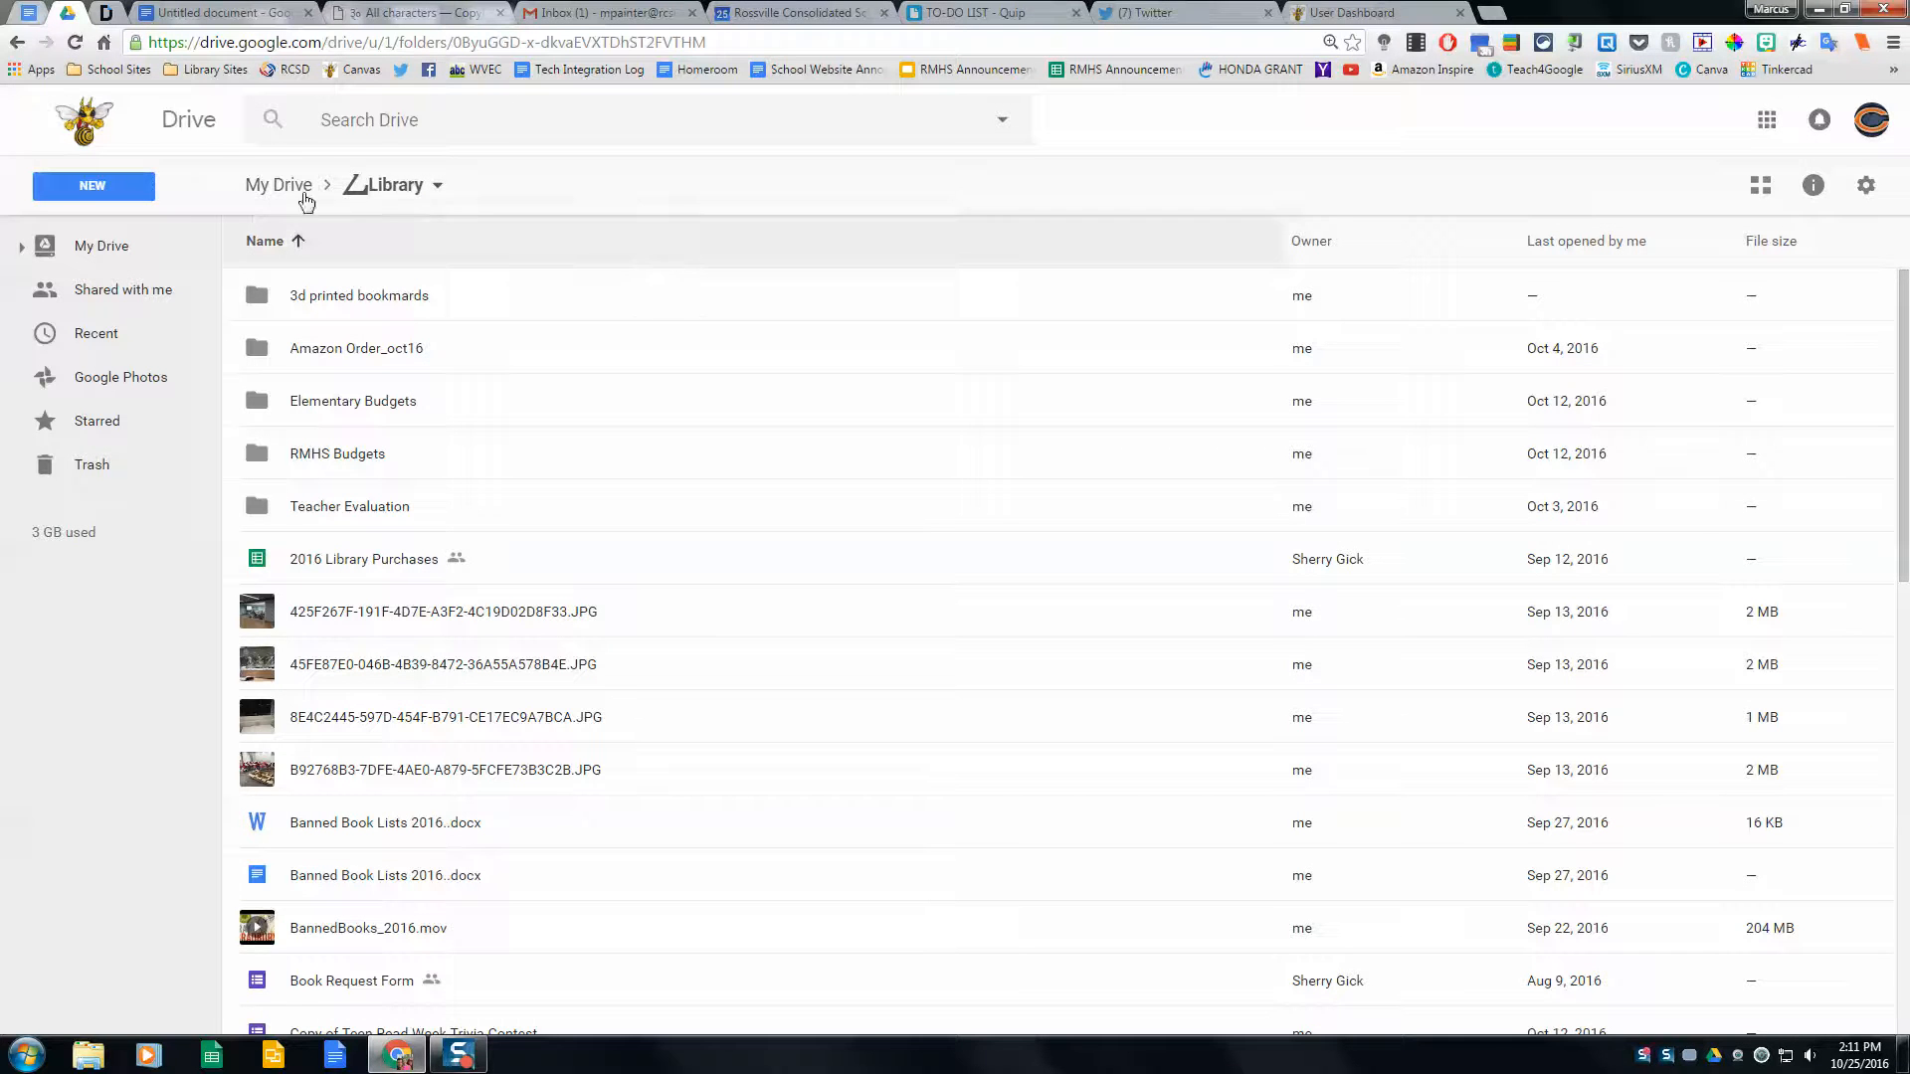
left_click(244, 187)
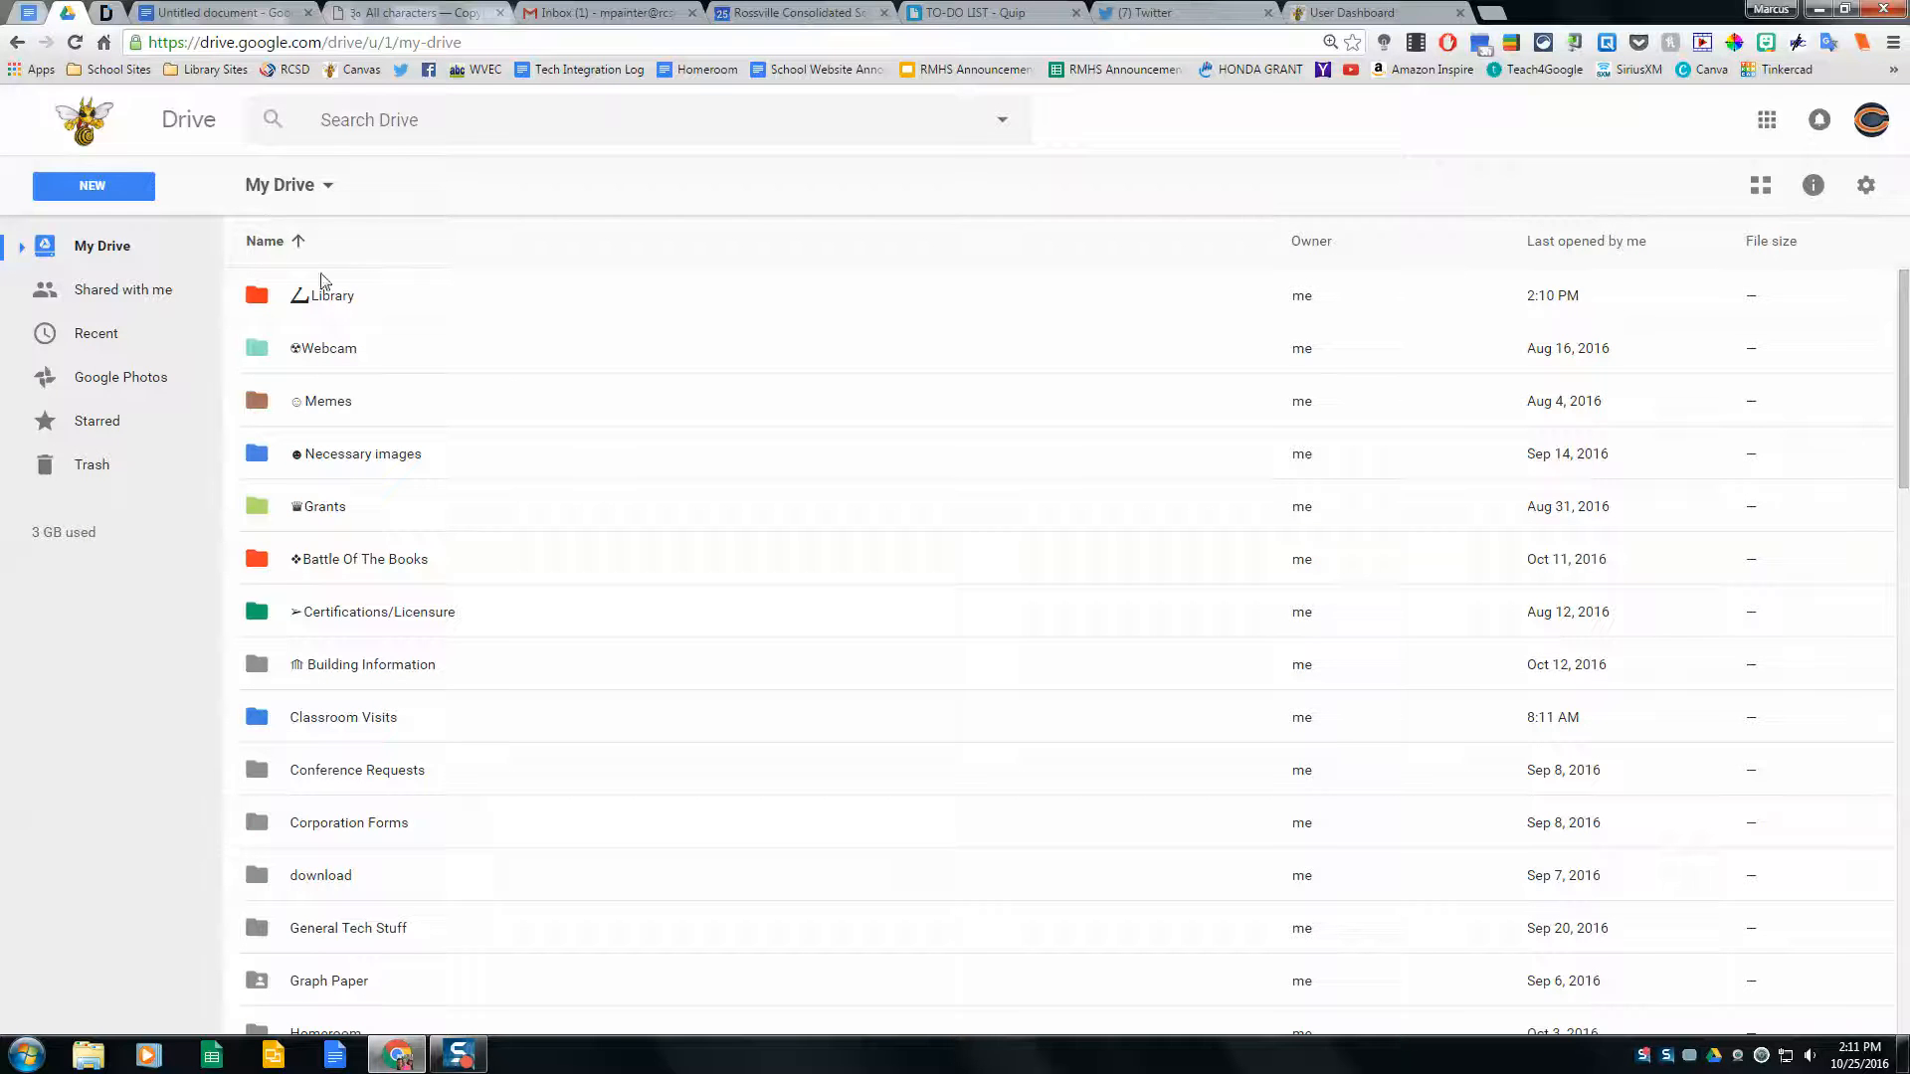
- Examine the additional Google and connected app types offered for new items in My Drive
left_click(69, 196)
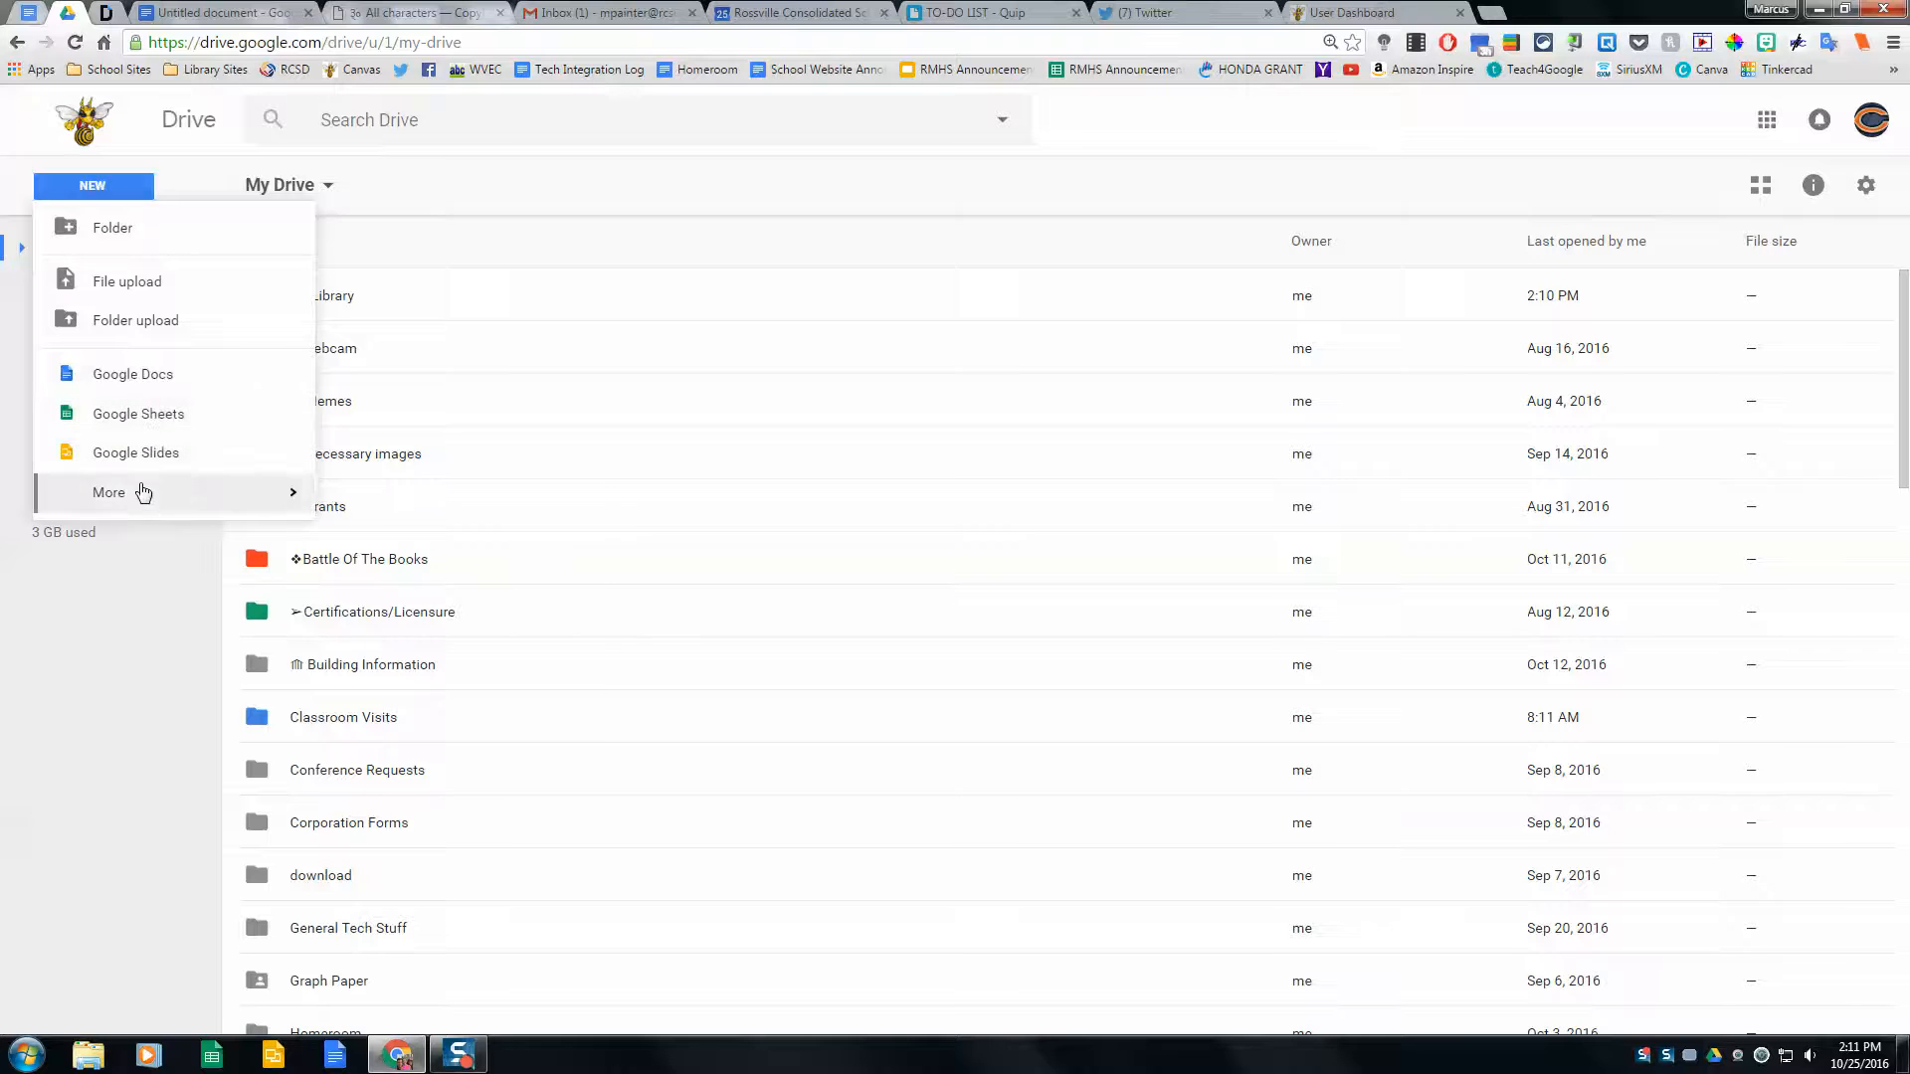
mouse_move(139, 498)
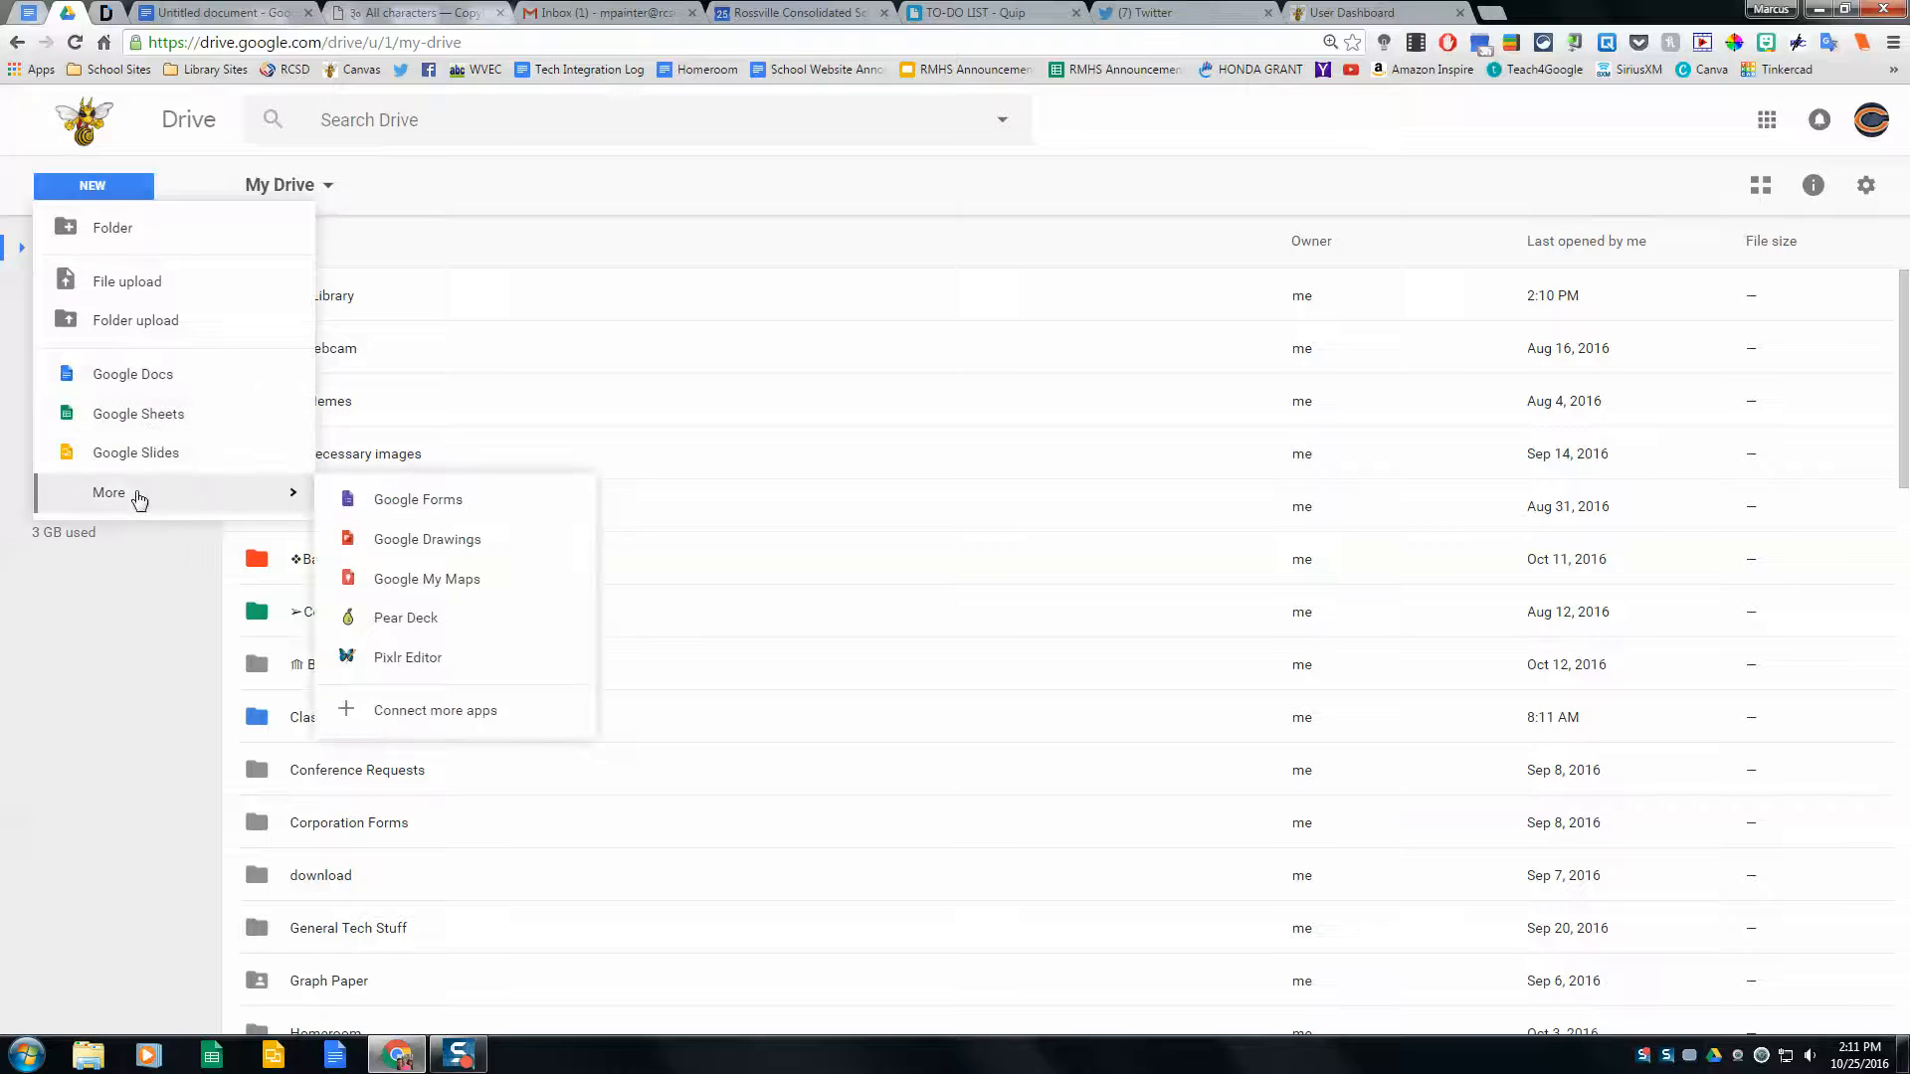
left_click(147, 659)
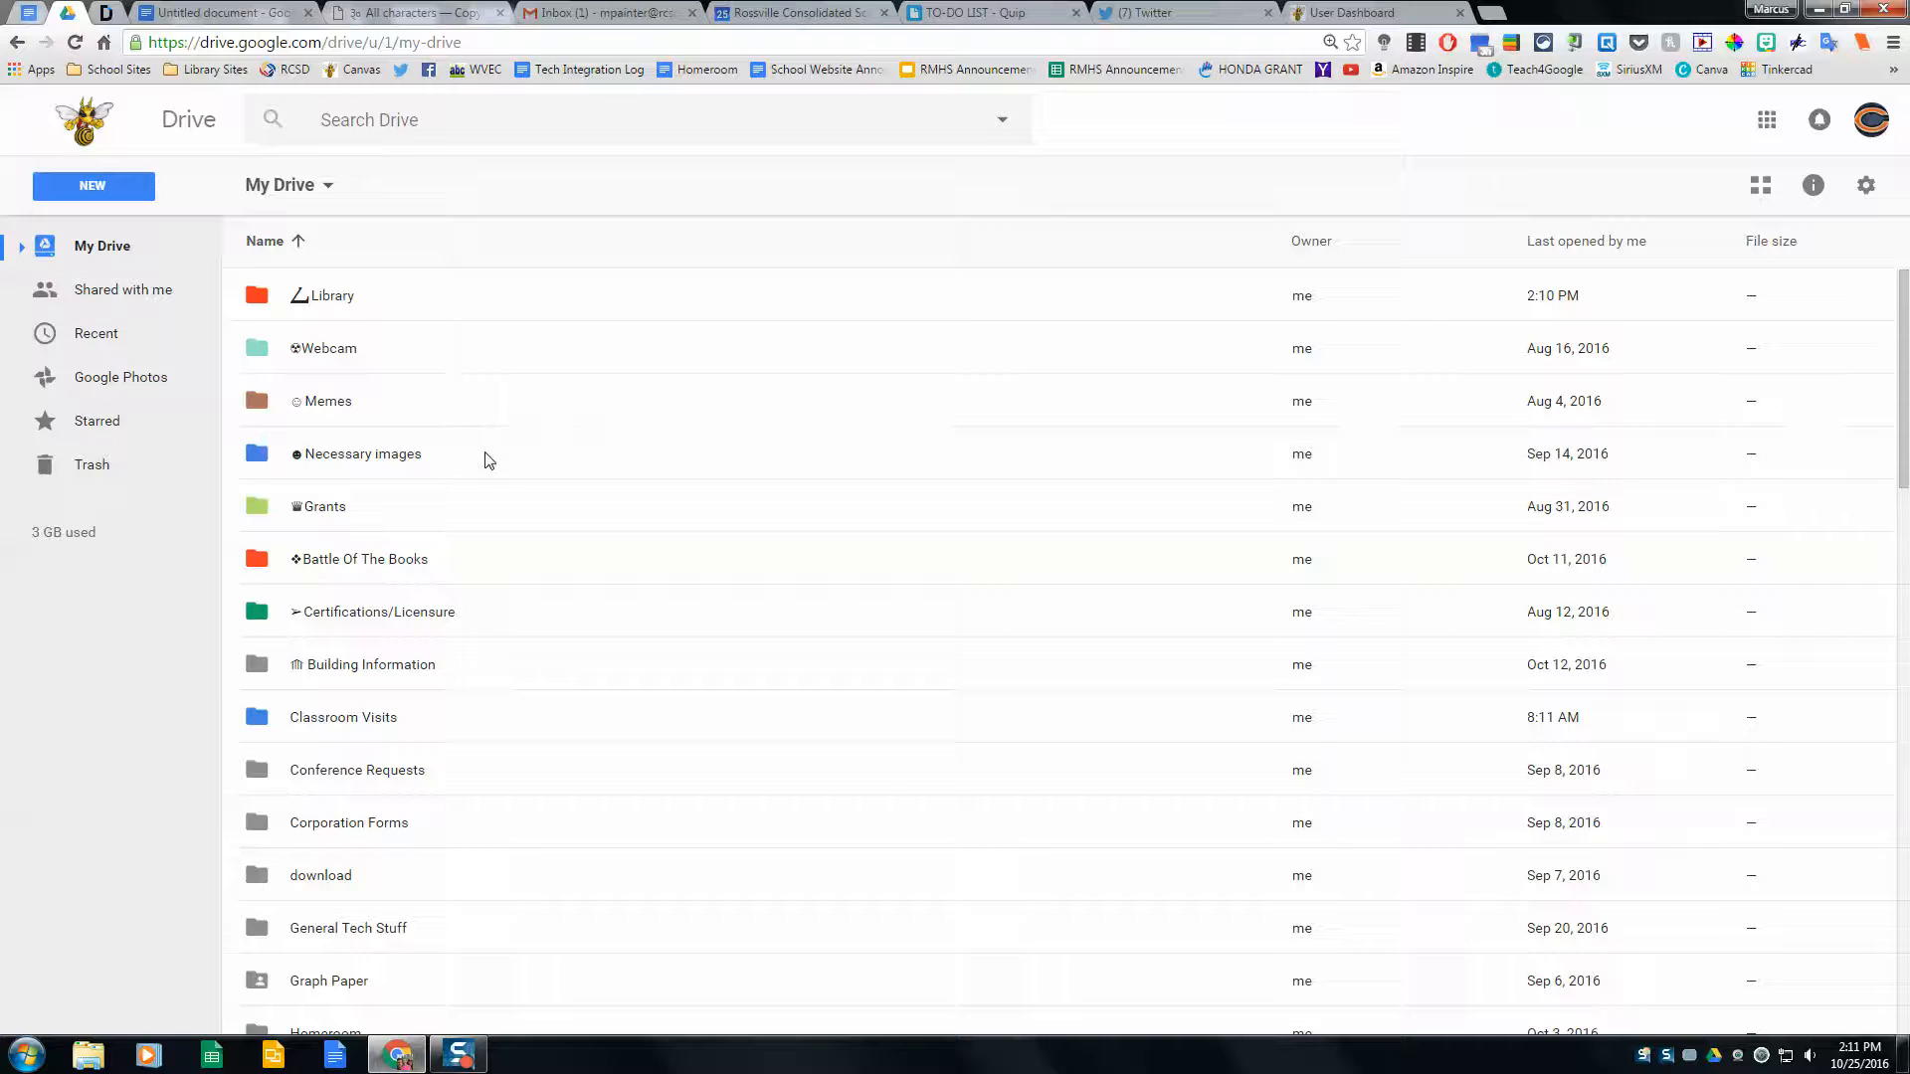
- Open the Grants folder and check the options for creating and uploading items inside it
double_click(482, 521)
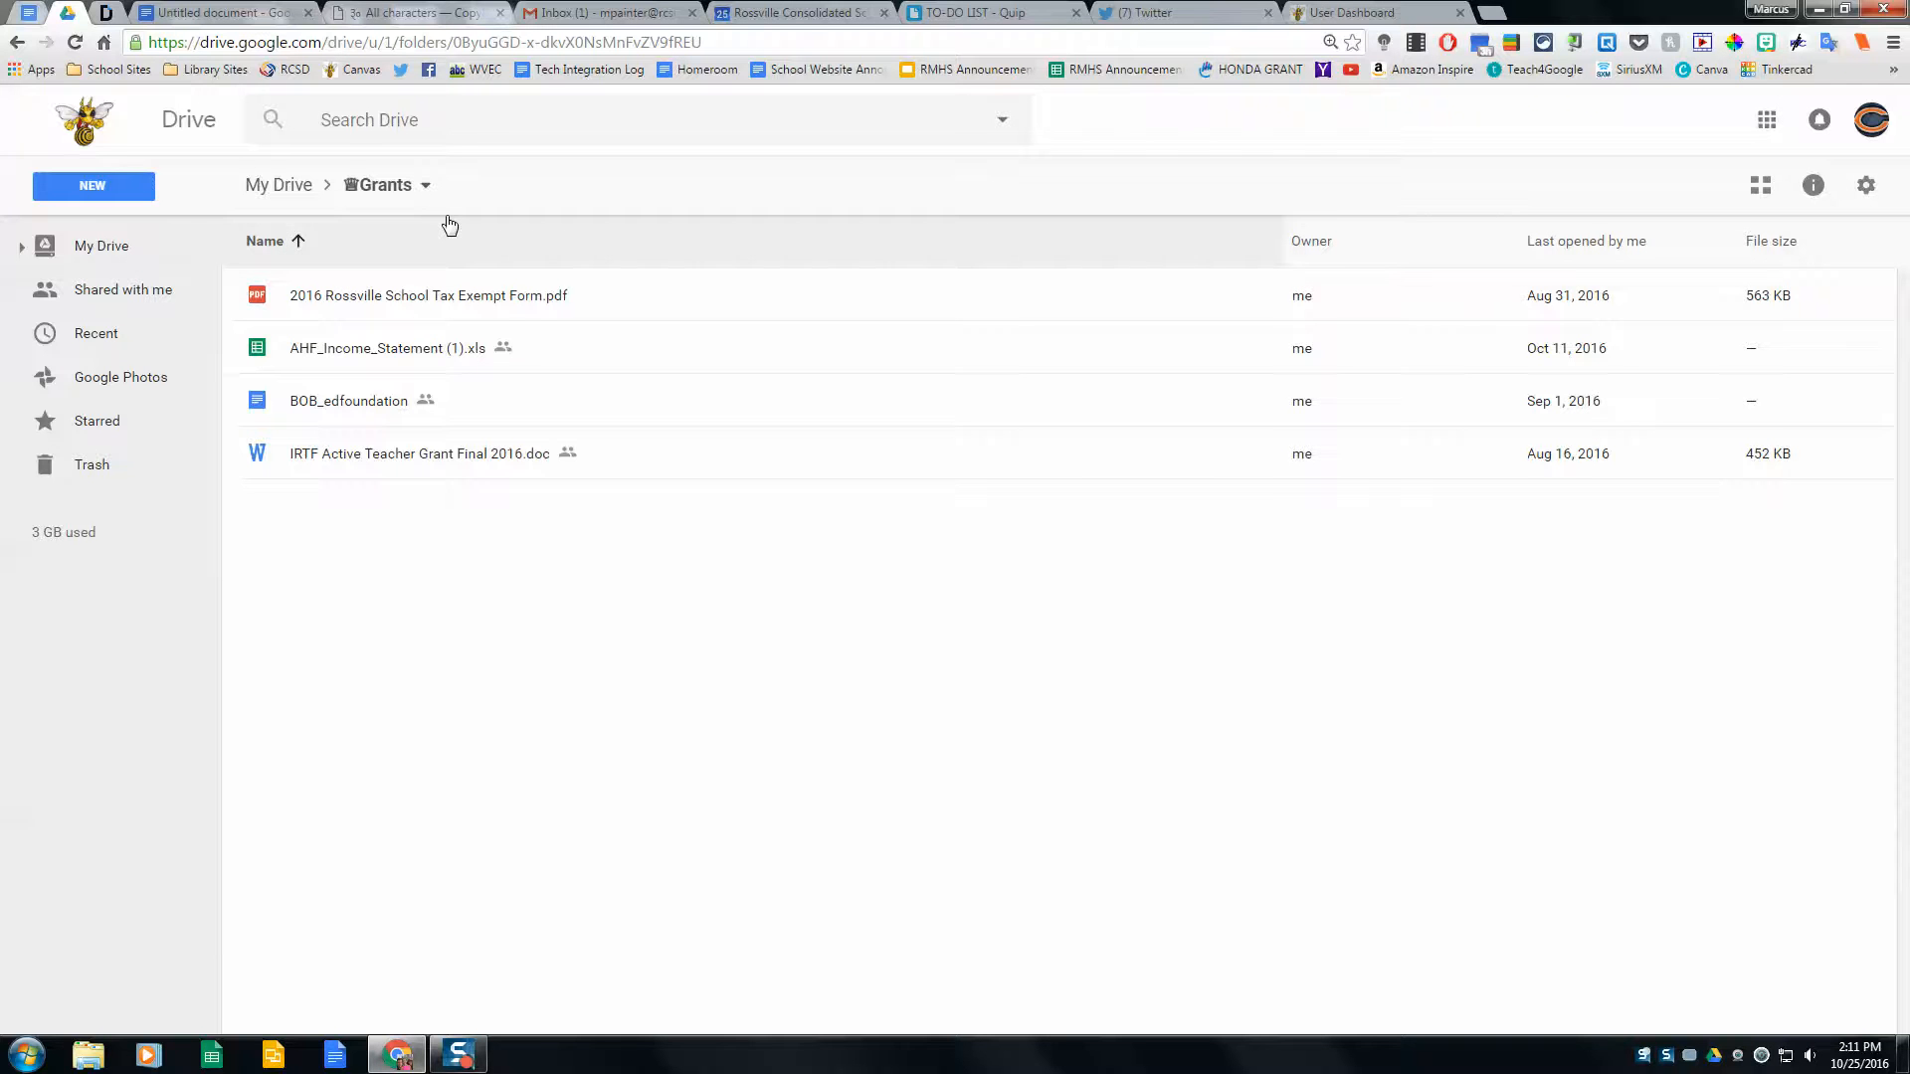
left_click(74, 188)
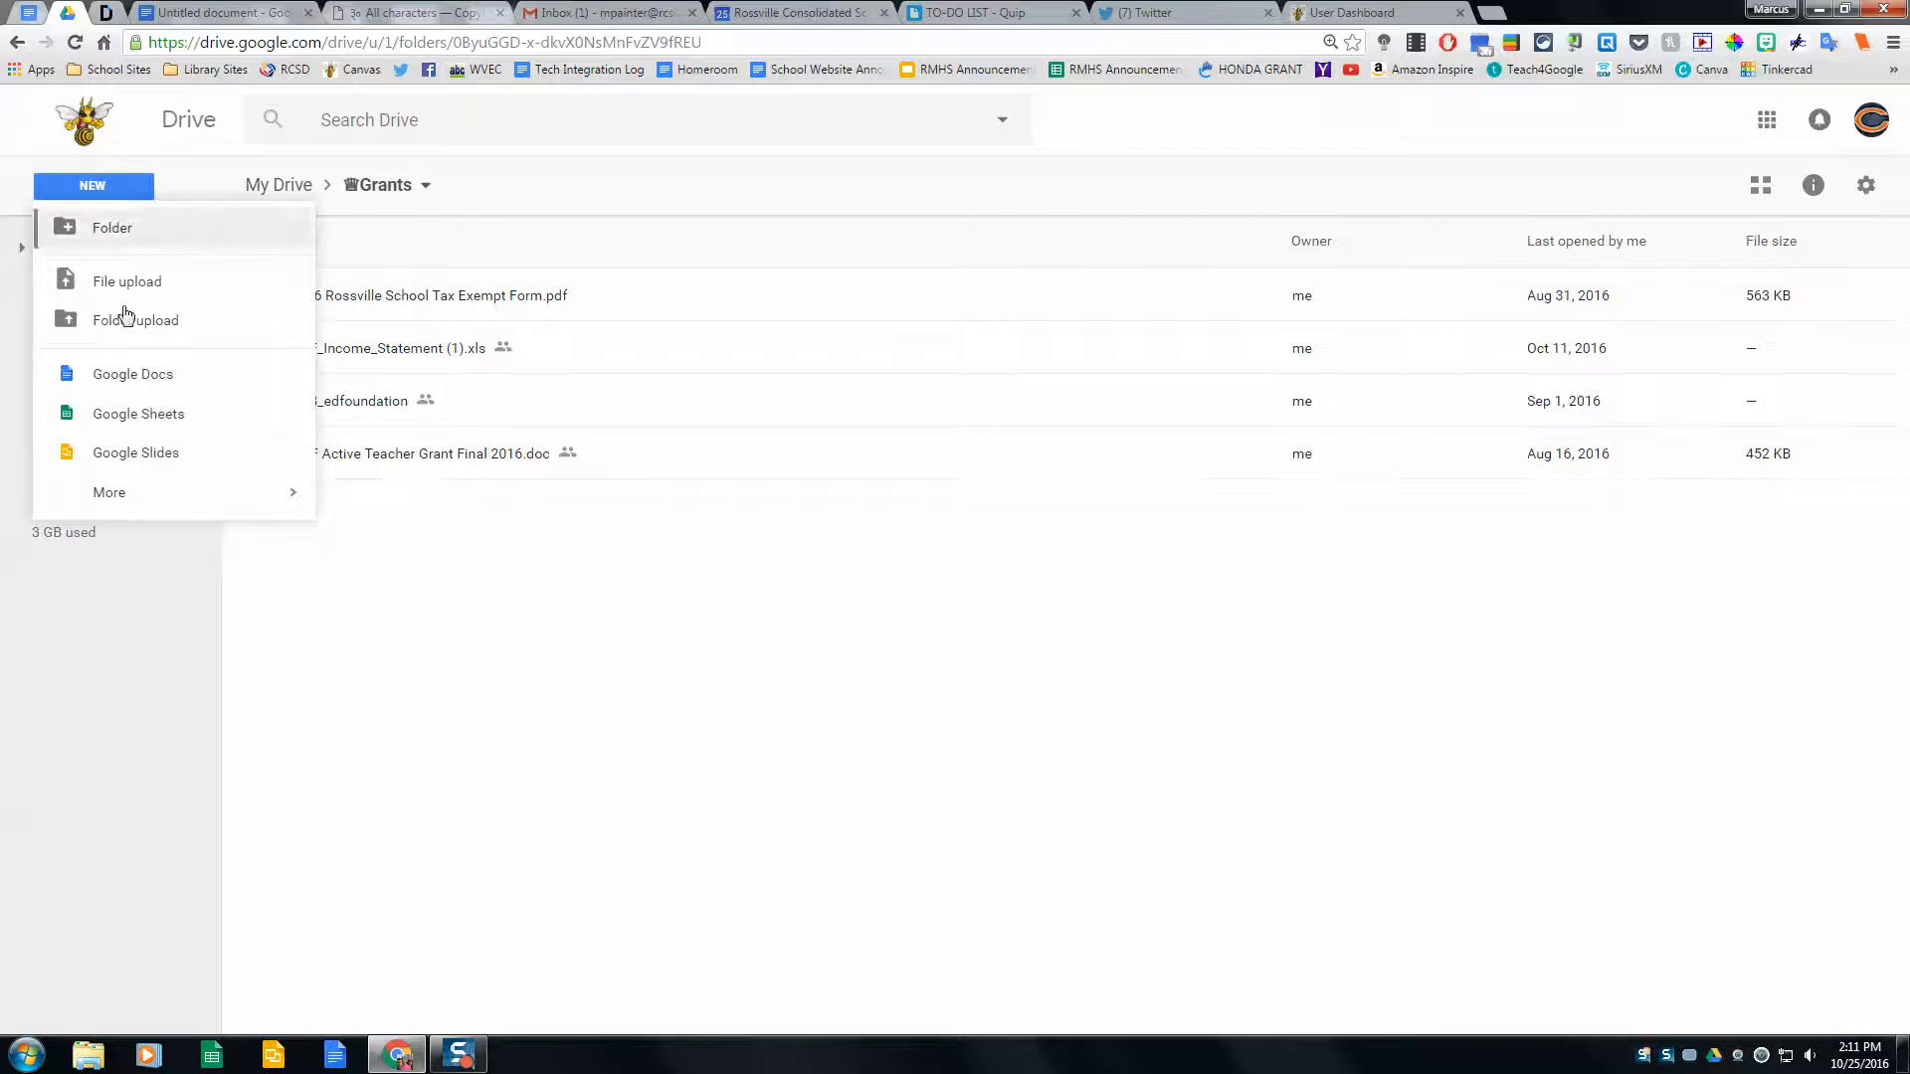
left_click(468, 609)
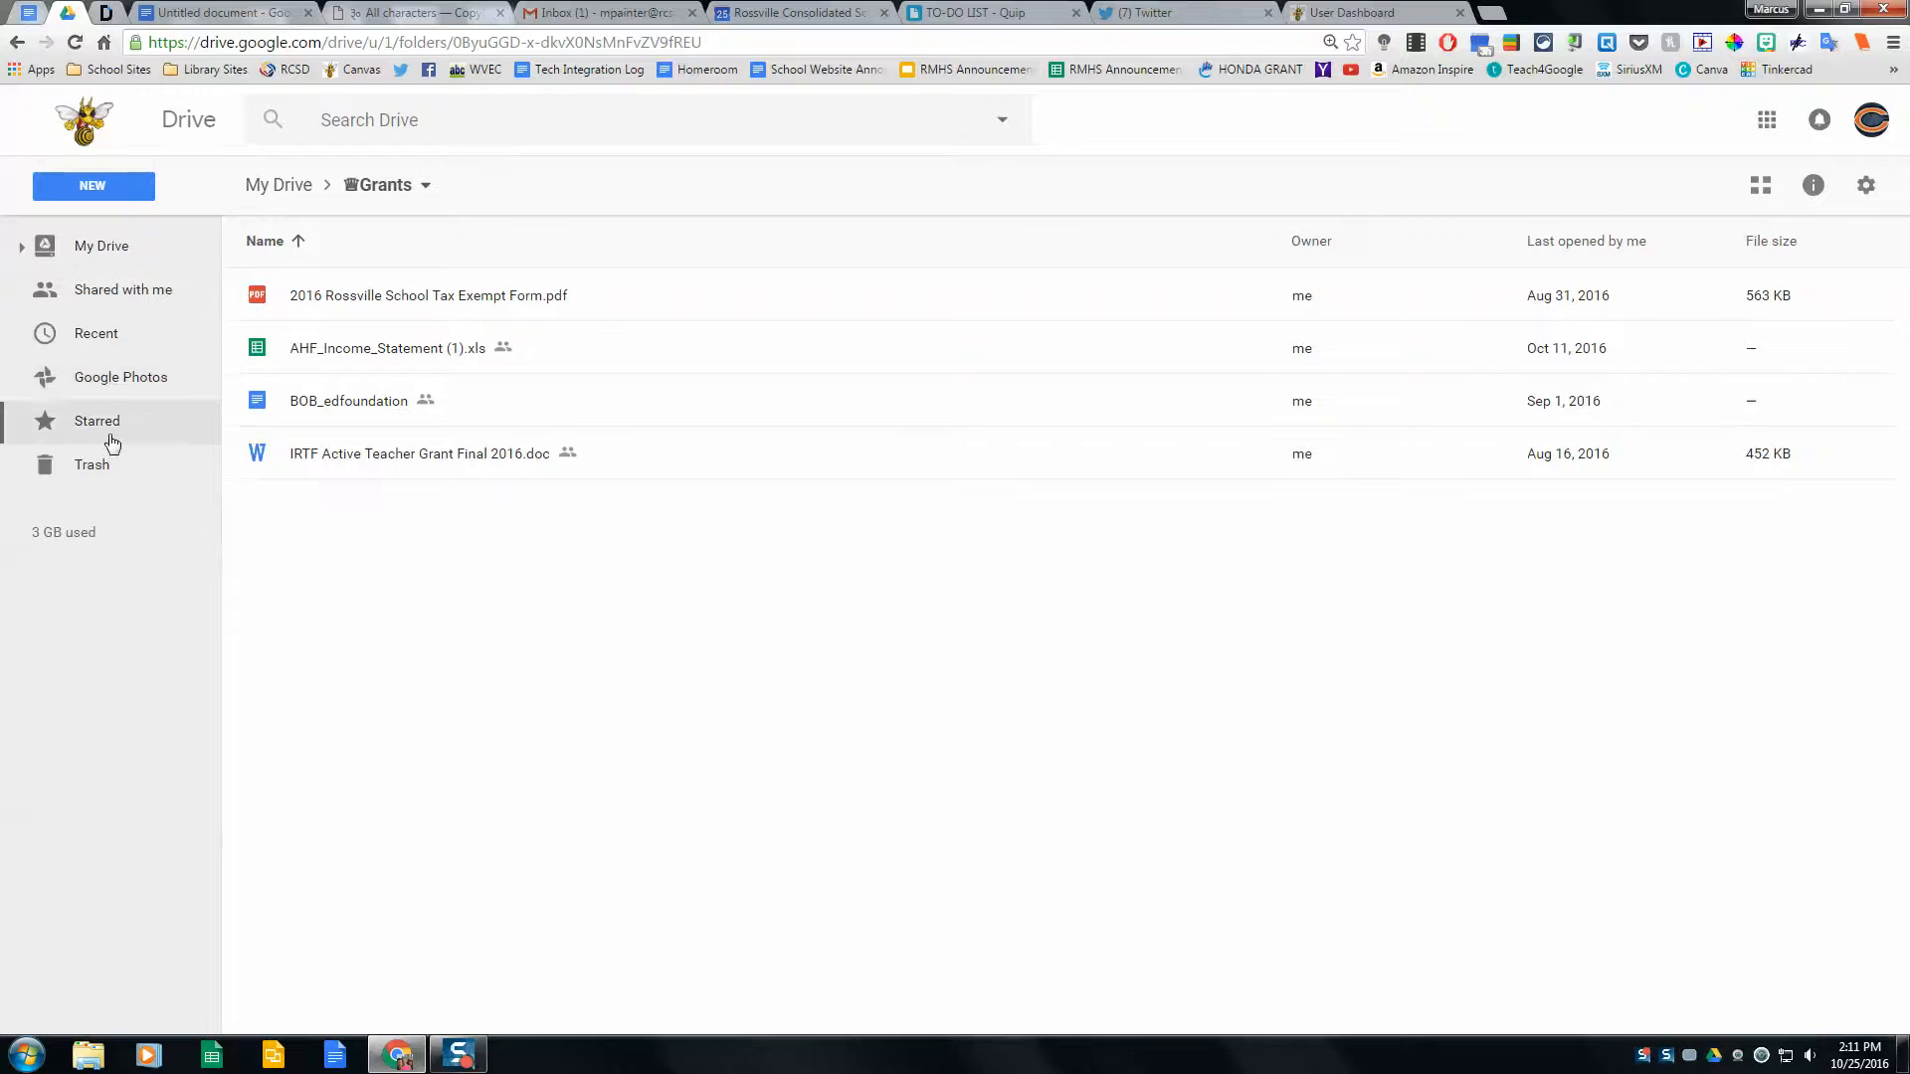
- View the files shared with the account and return to the My Drive folder list
left_click(136, 299)
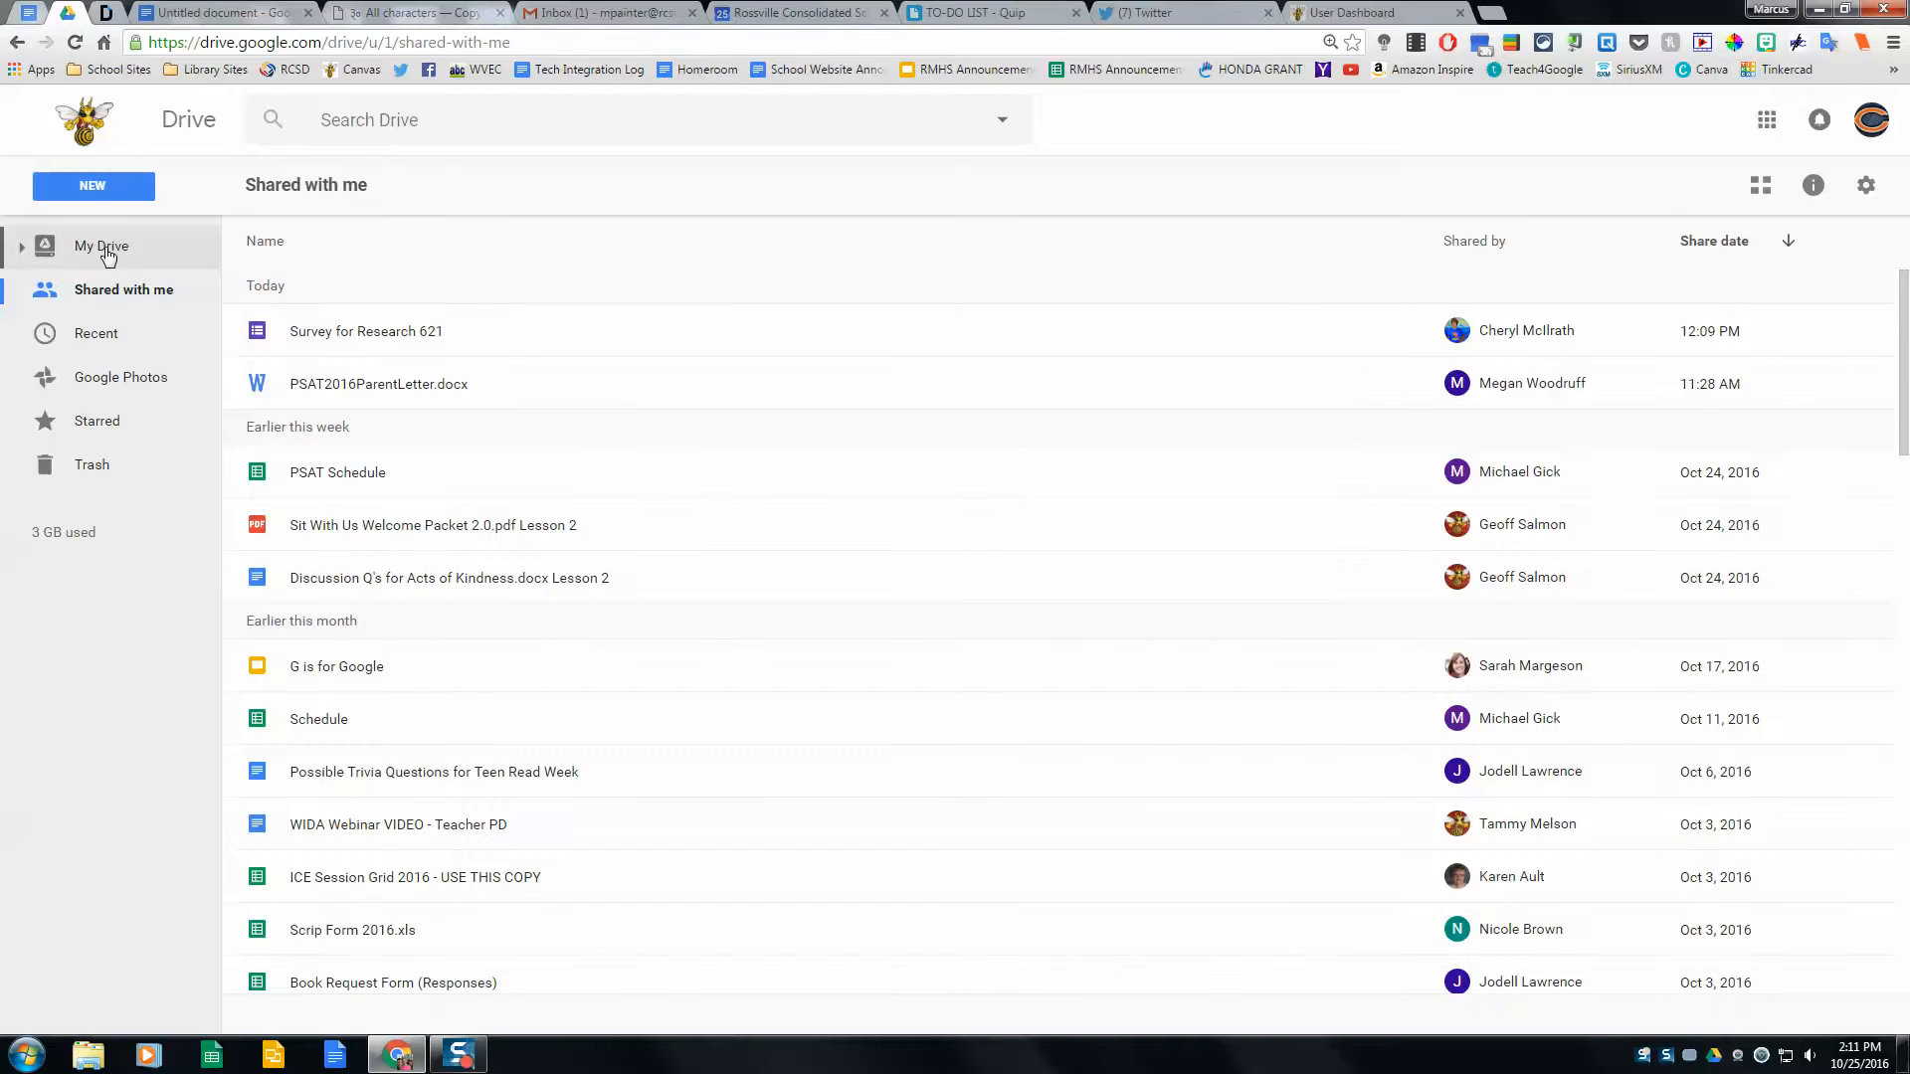
left_click(109, 257)
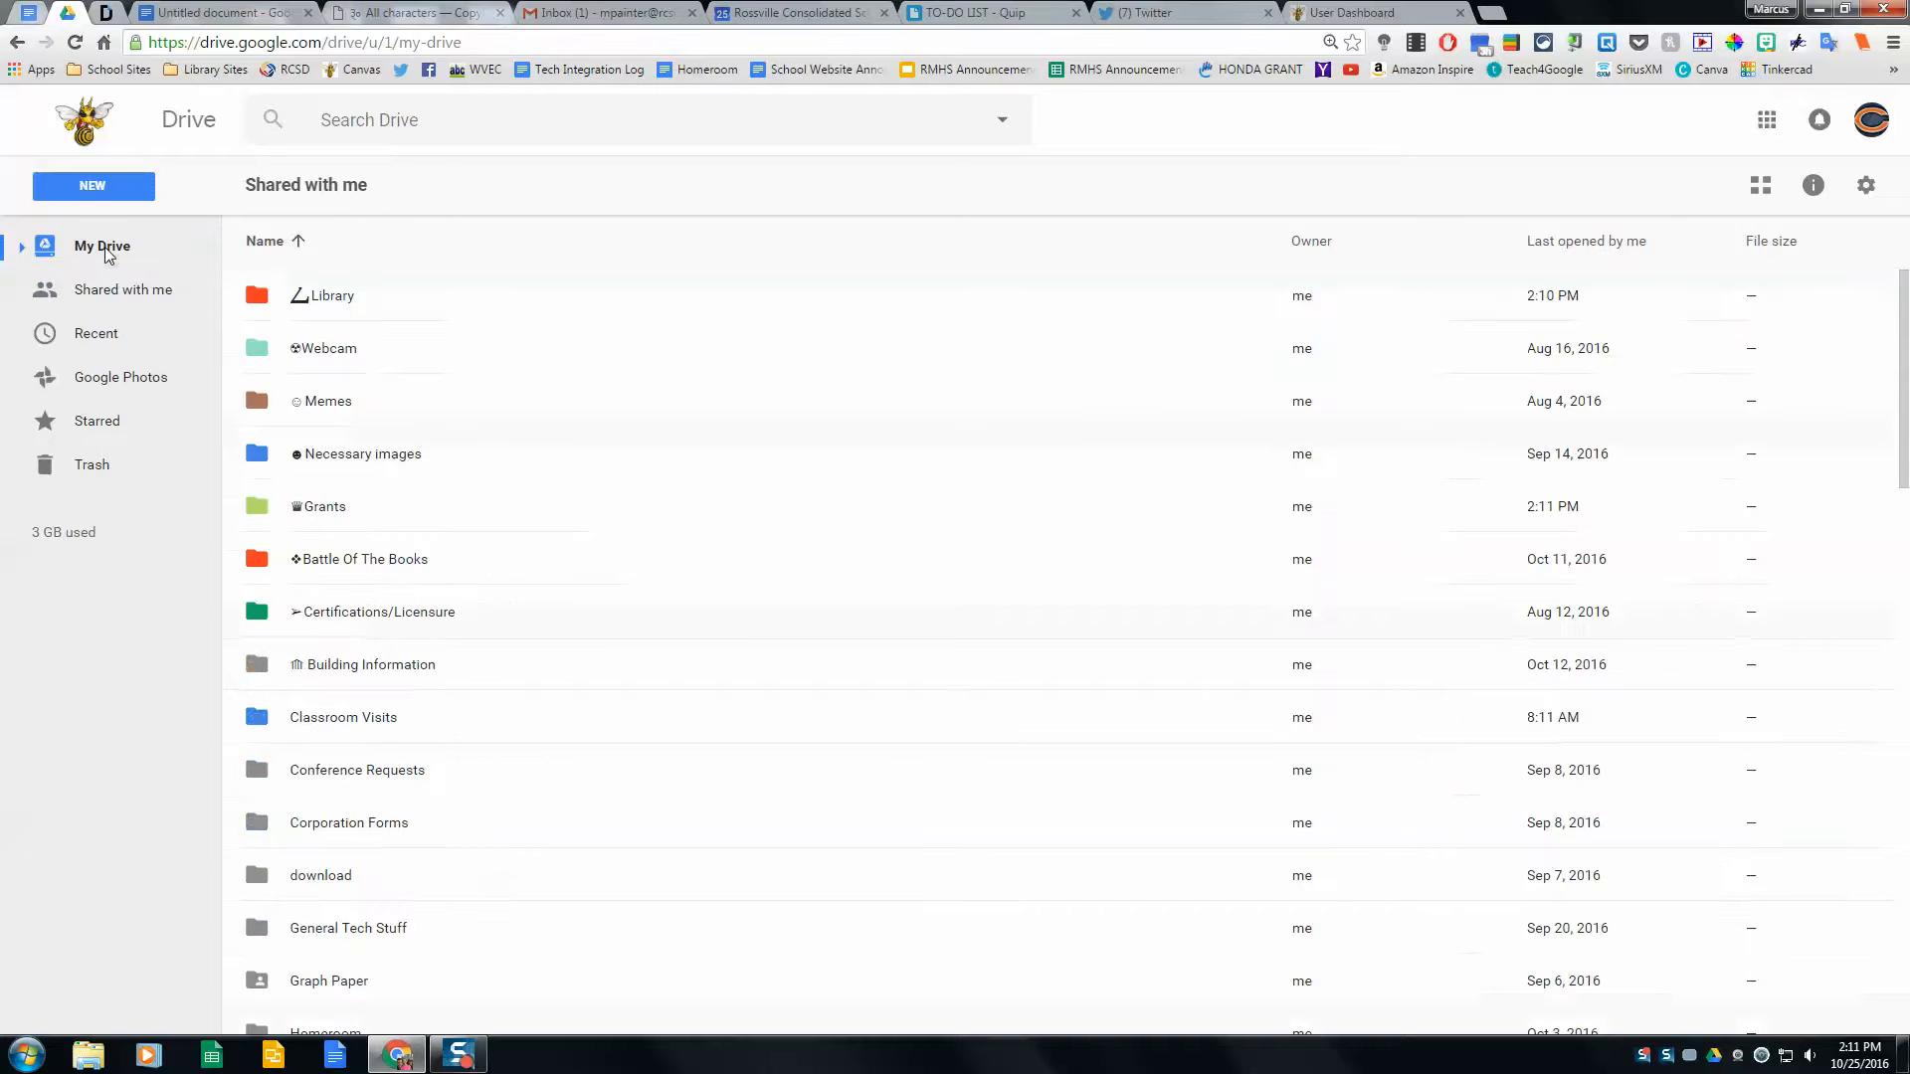